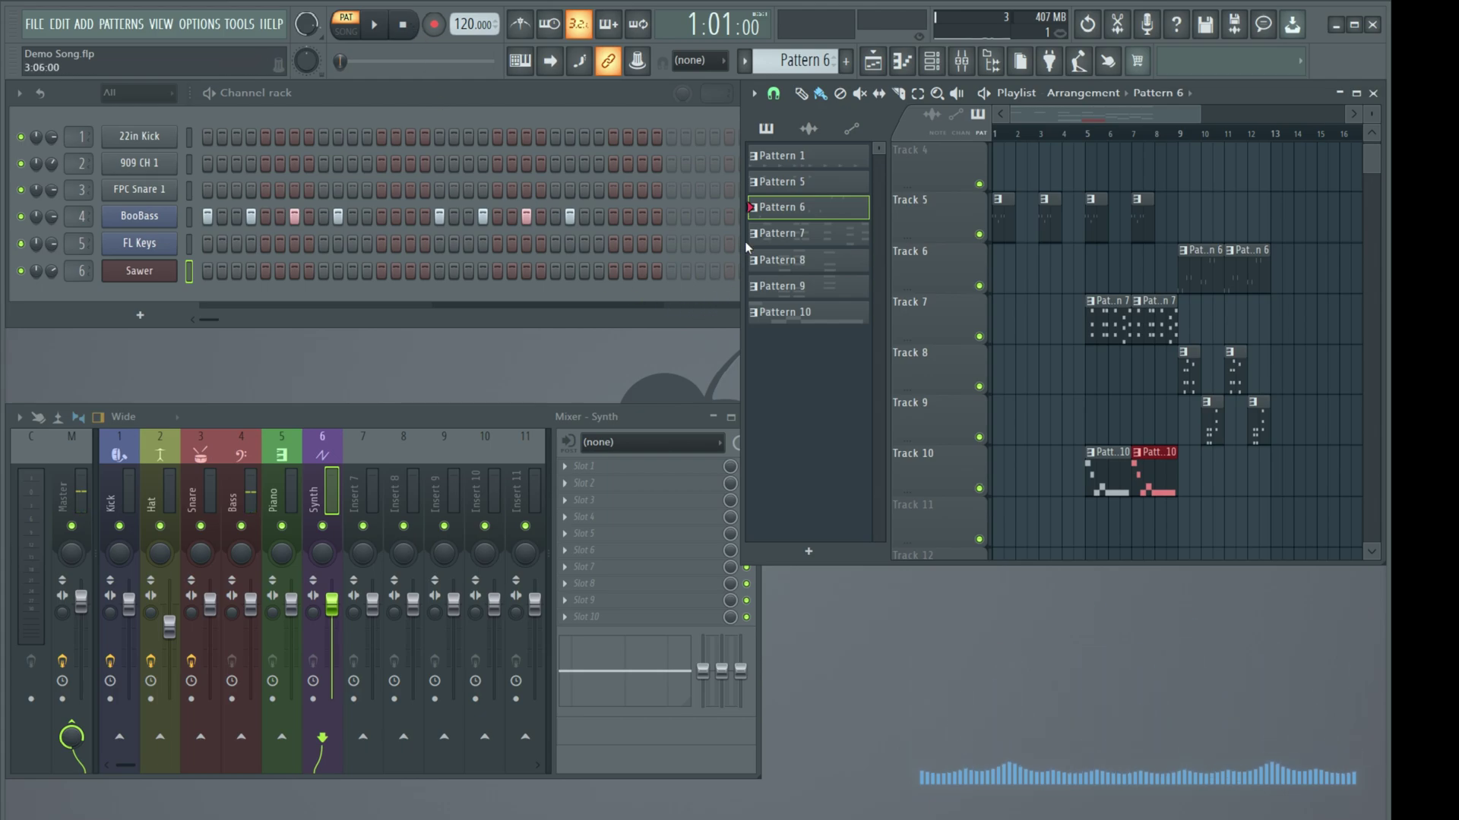
Audition Pattern 7 and Pattern 8 one after the other, stopping playback after each
click(773, 237)
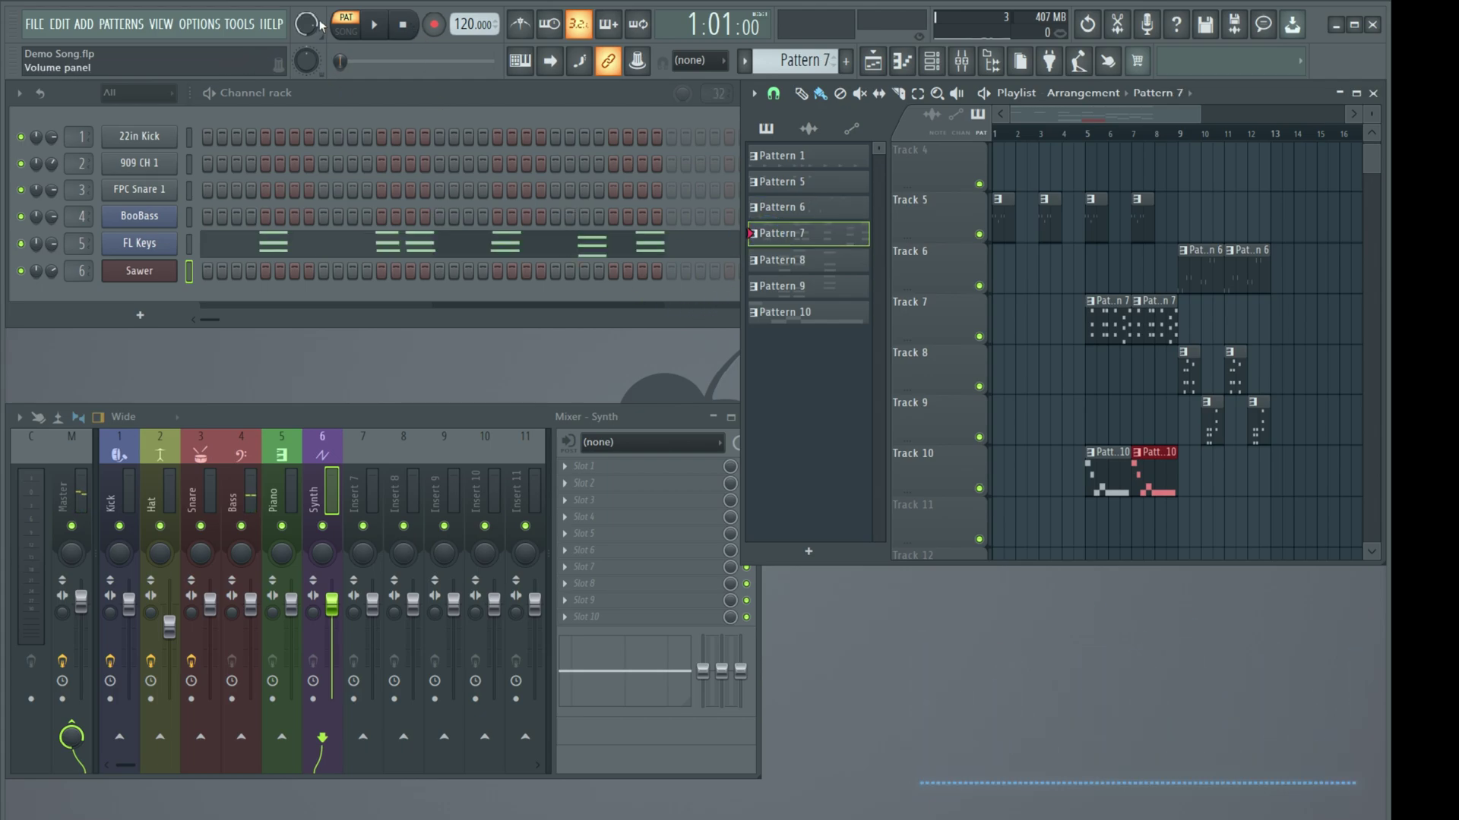
click(374, 25)
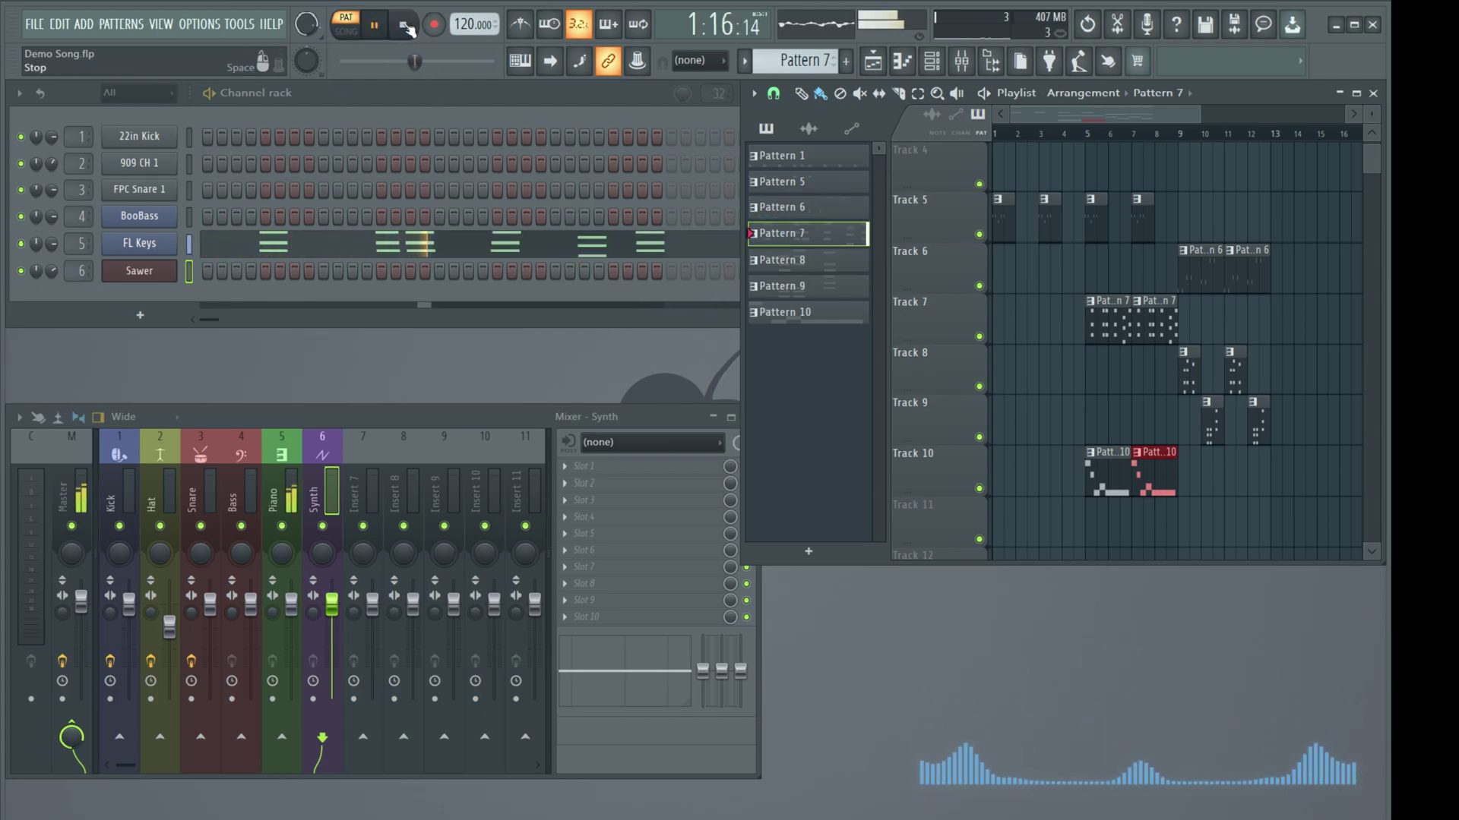
click(403, 26)
click(822, 264)
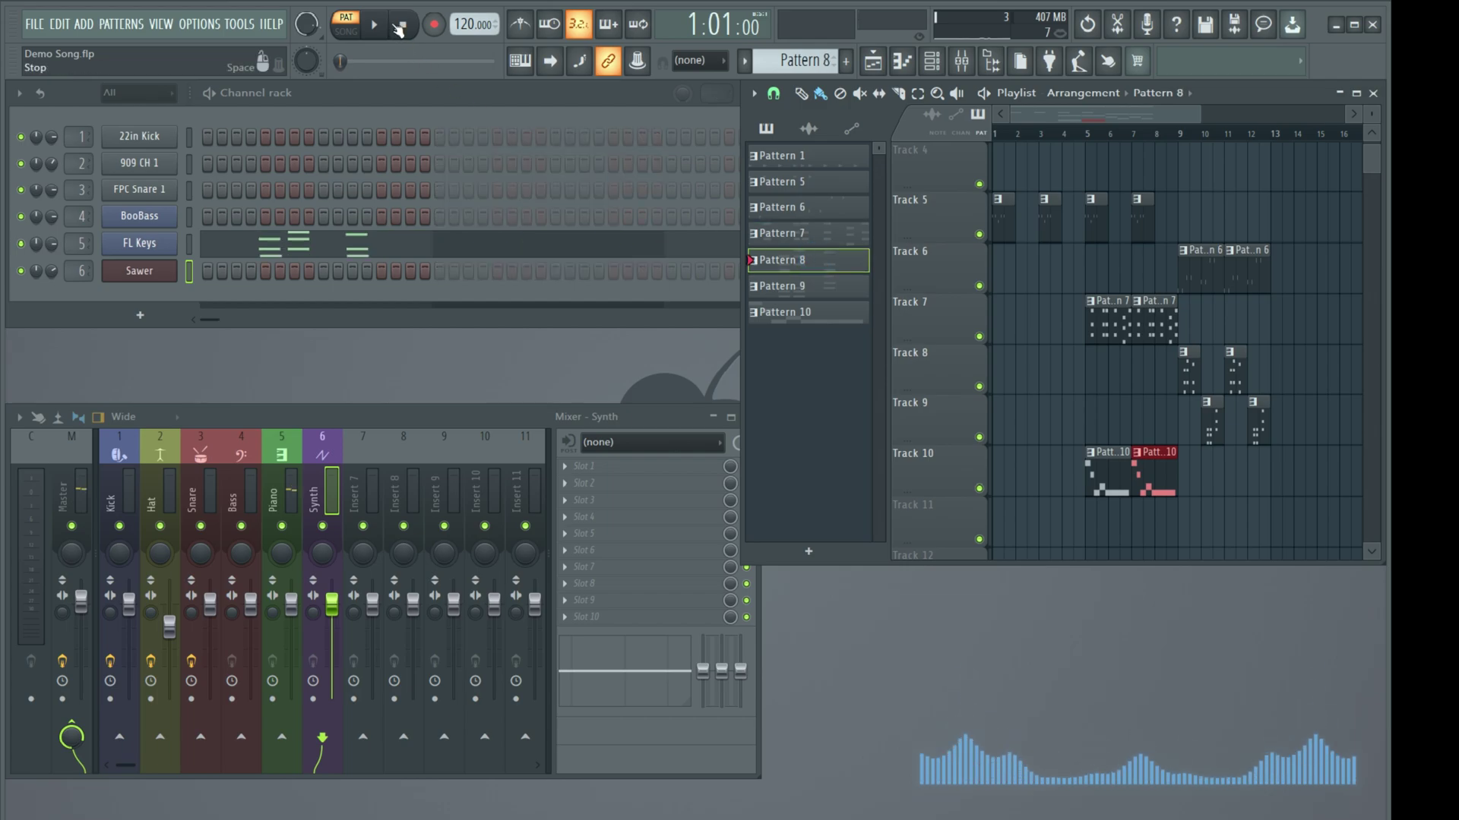
click(379, 26)
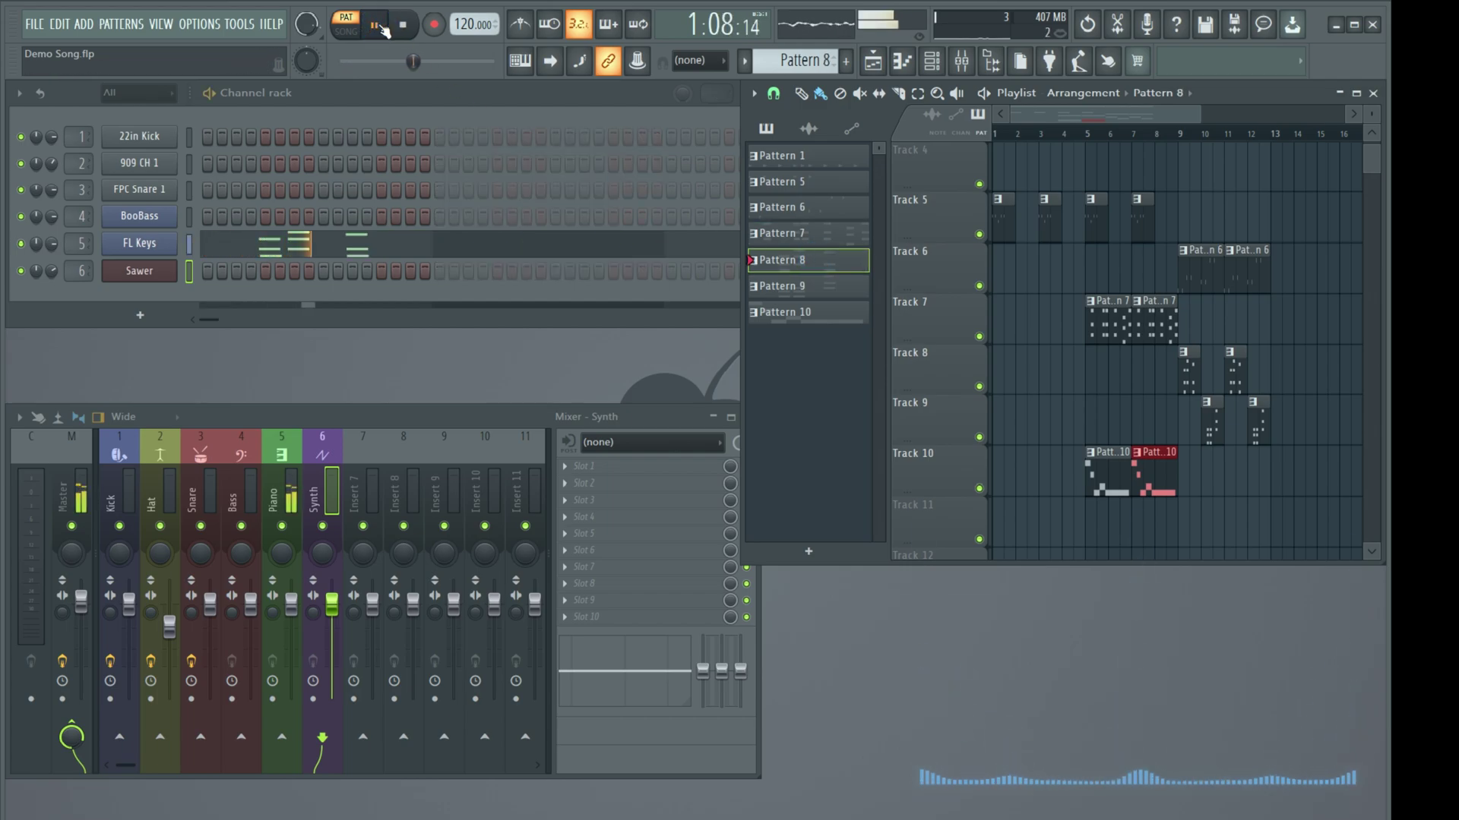
click(403, 25)
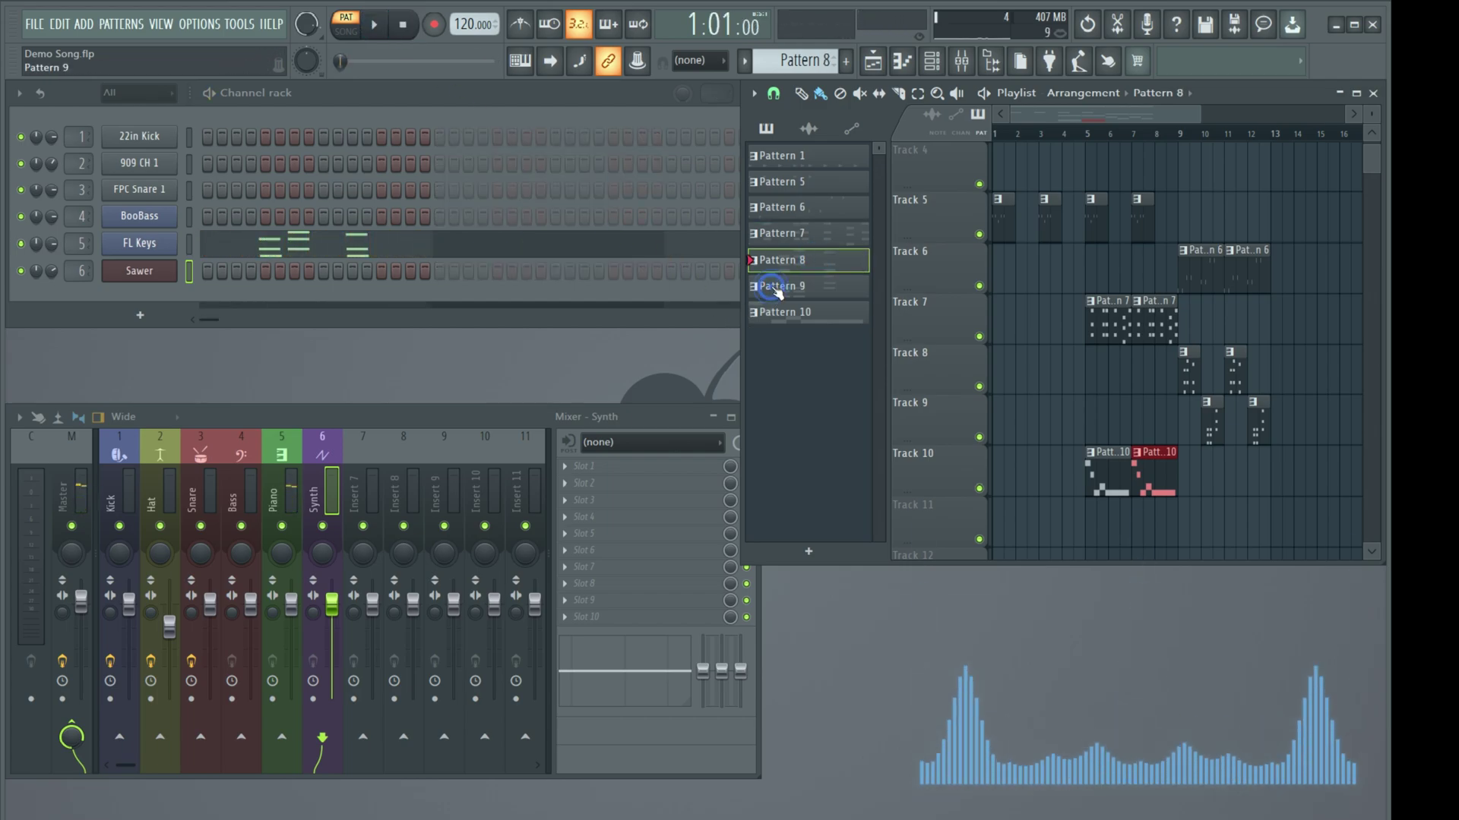
Audition Pattern 9 and Pattern 10 one after the other, stopping playback after each
click(776, 288)
click(369, 26)
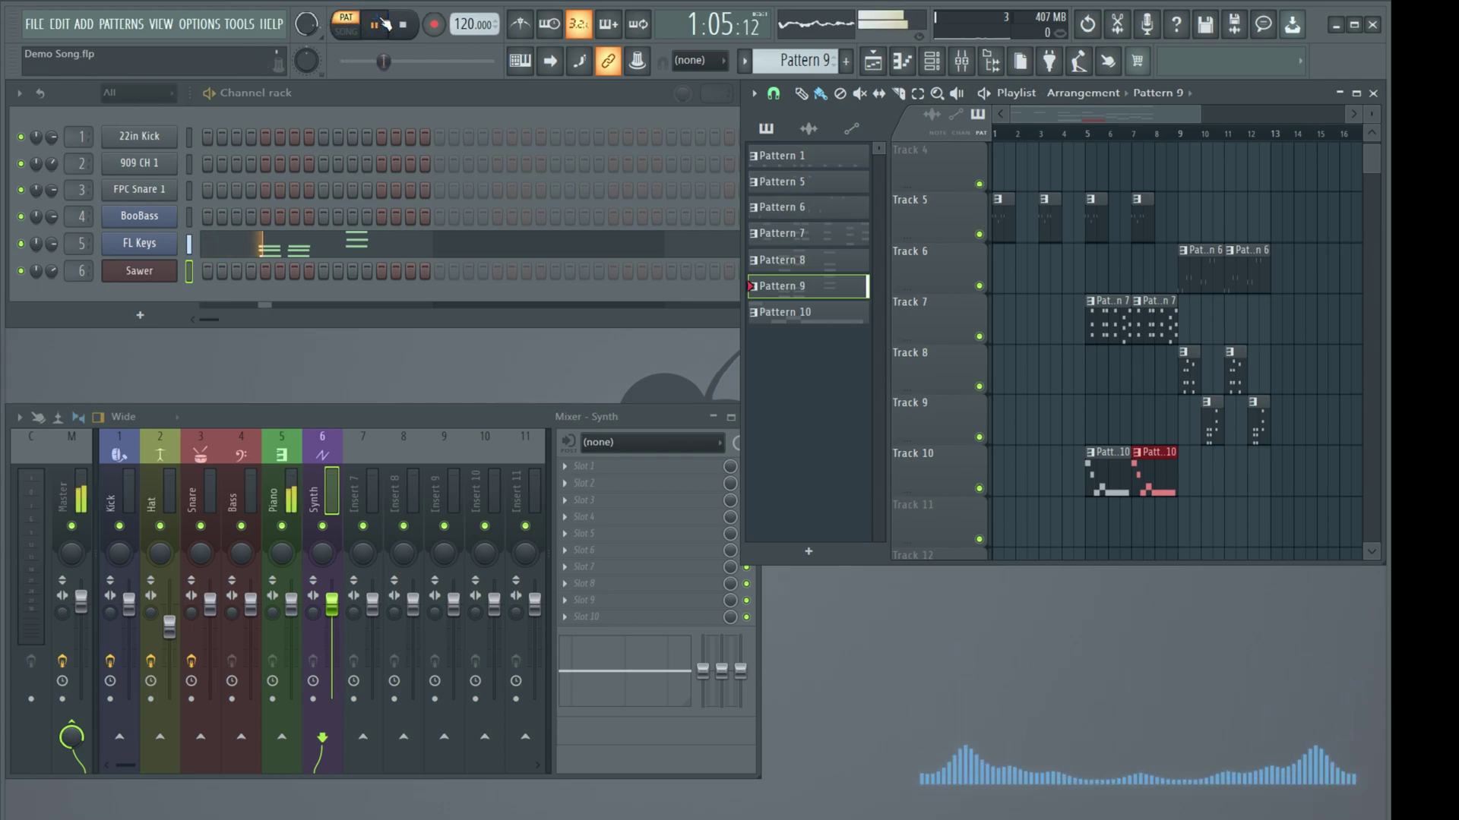
click(404, 23)
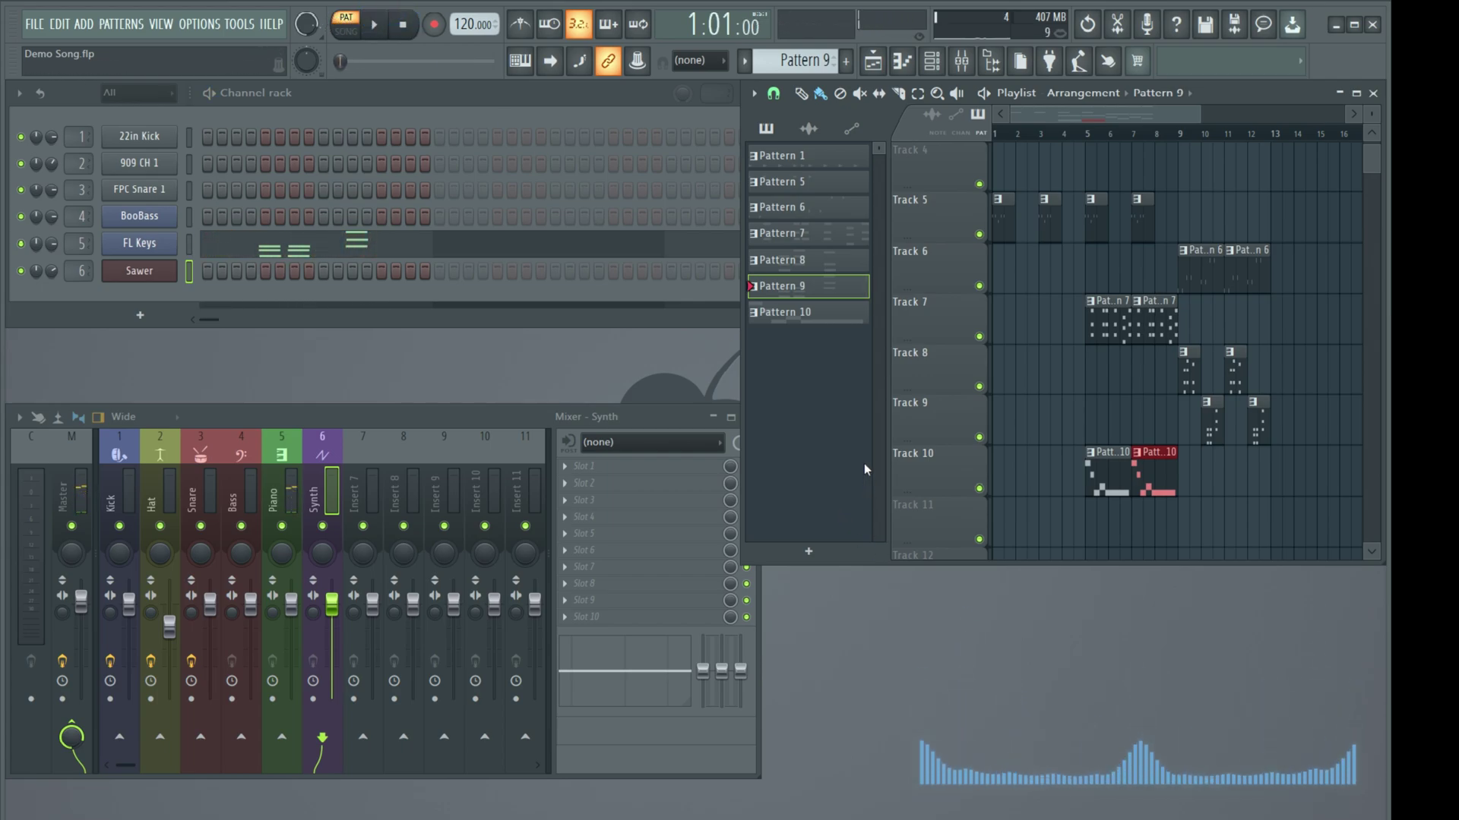
click(776, 313)
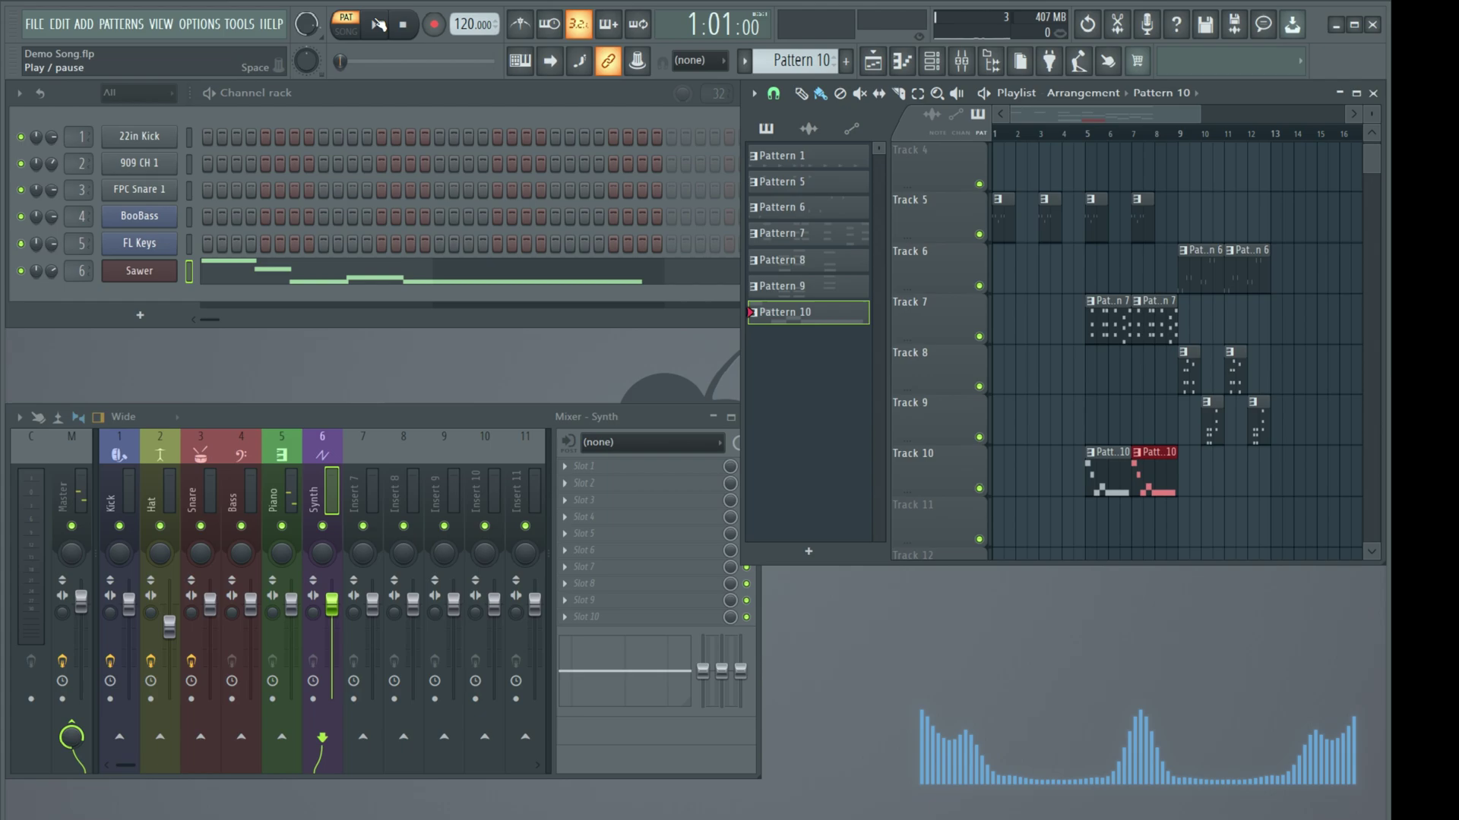
click(378, 25)
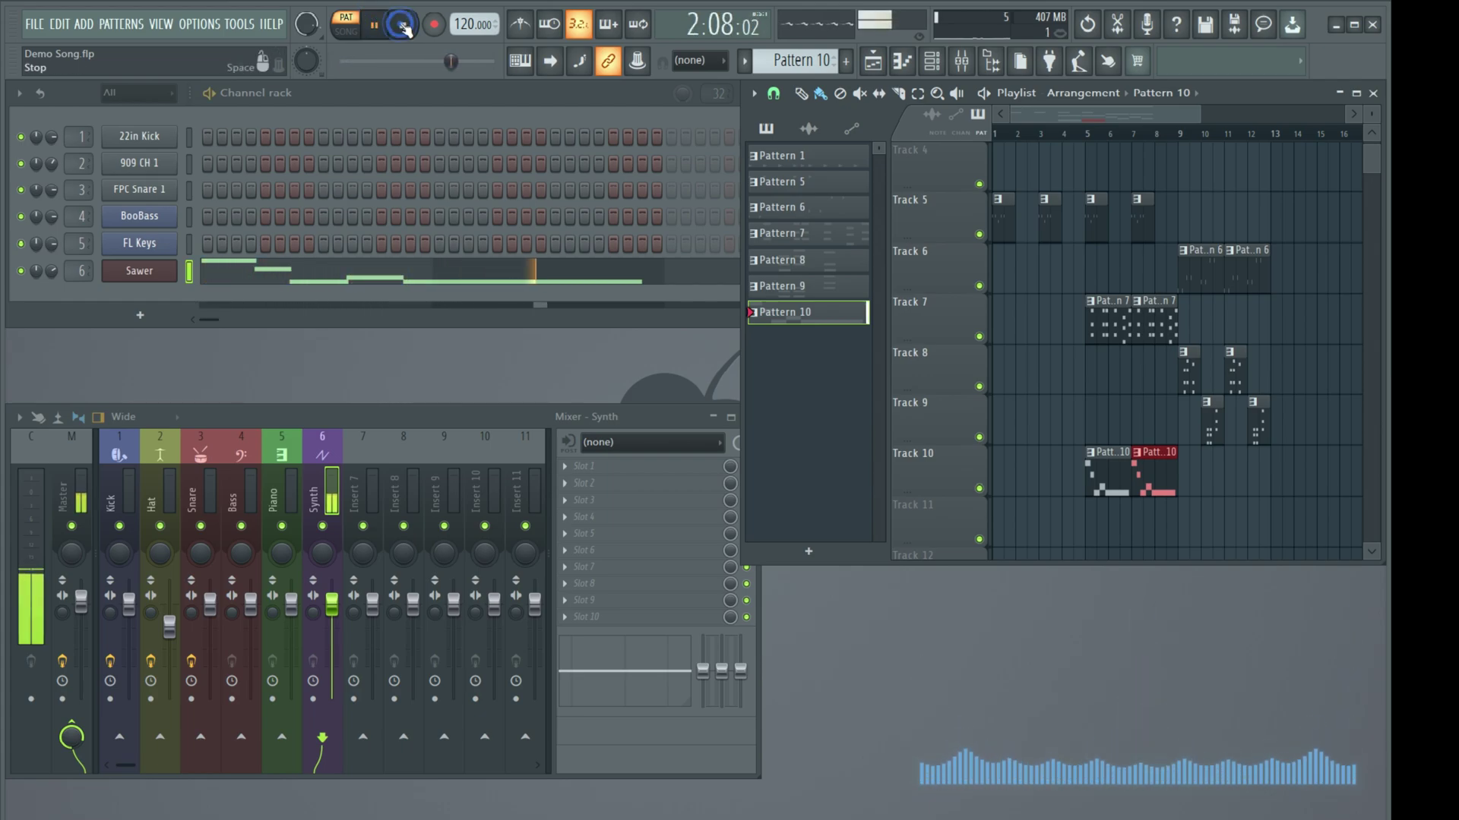
click(405, 28)
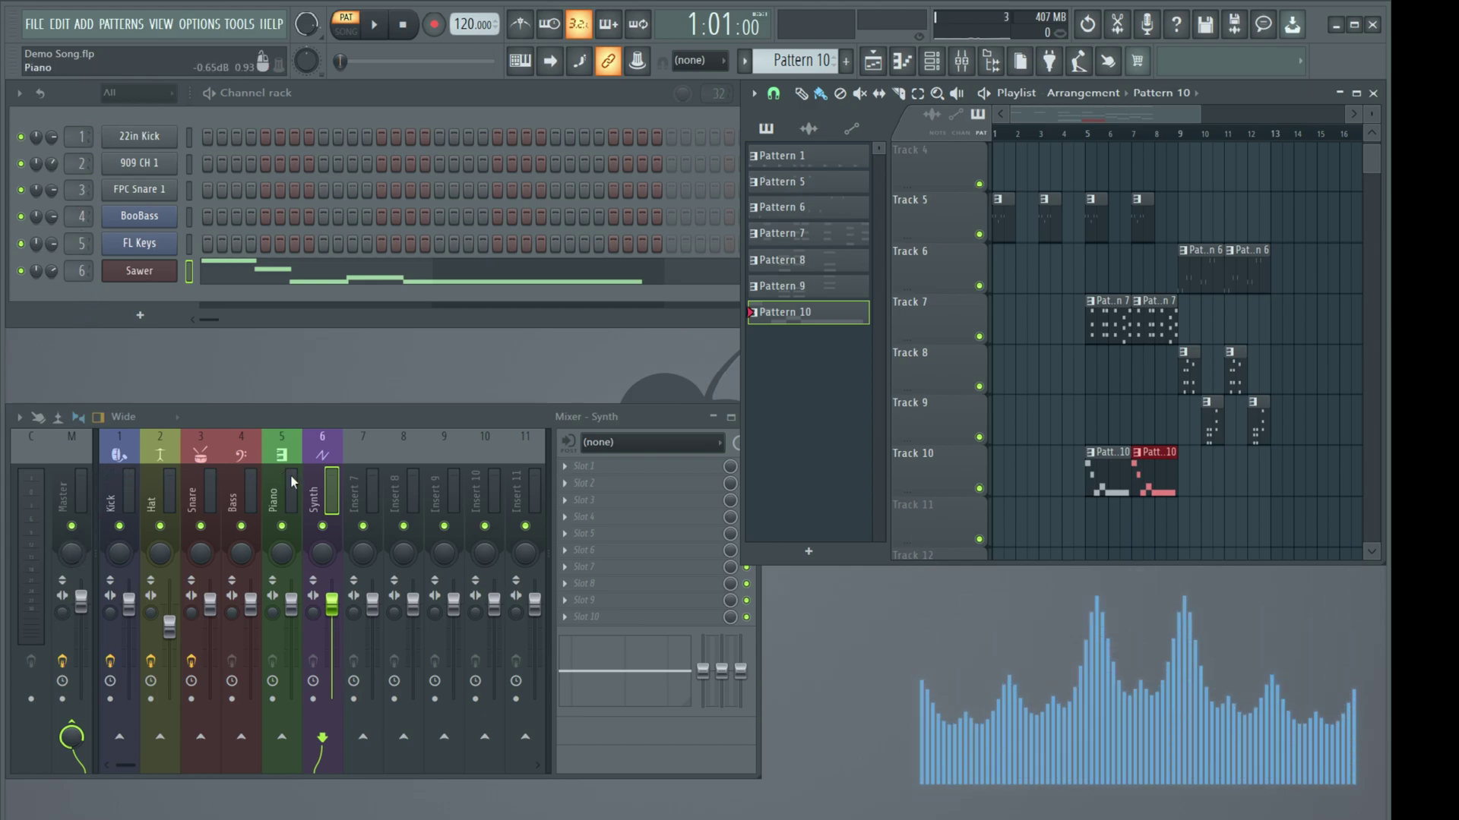
Play Pattern 1 and inspect the Fruity Reeverb 2 settings on the Snare mixer track, closing the effect window
click(825, 158)
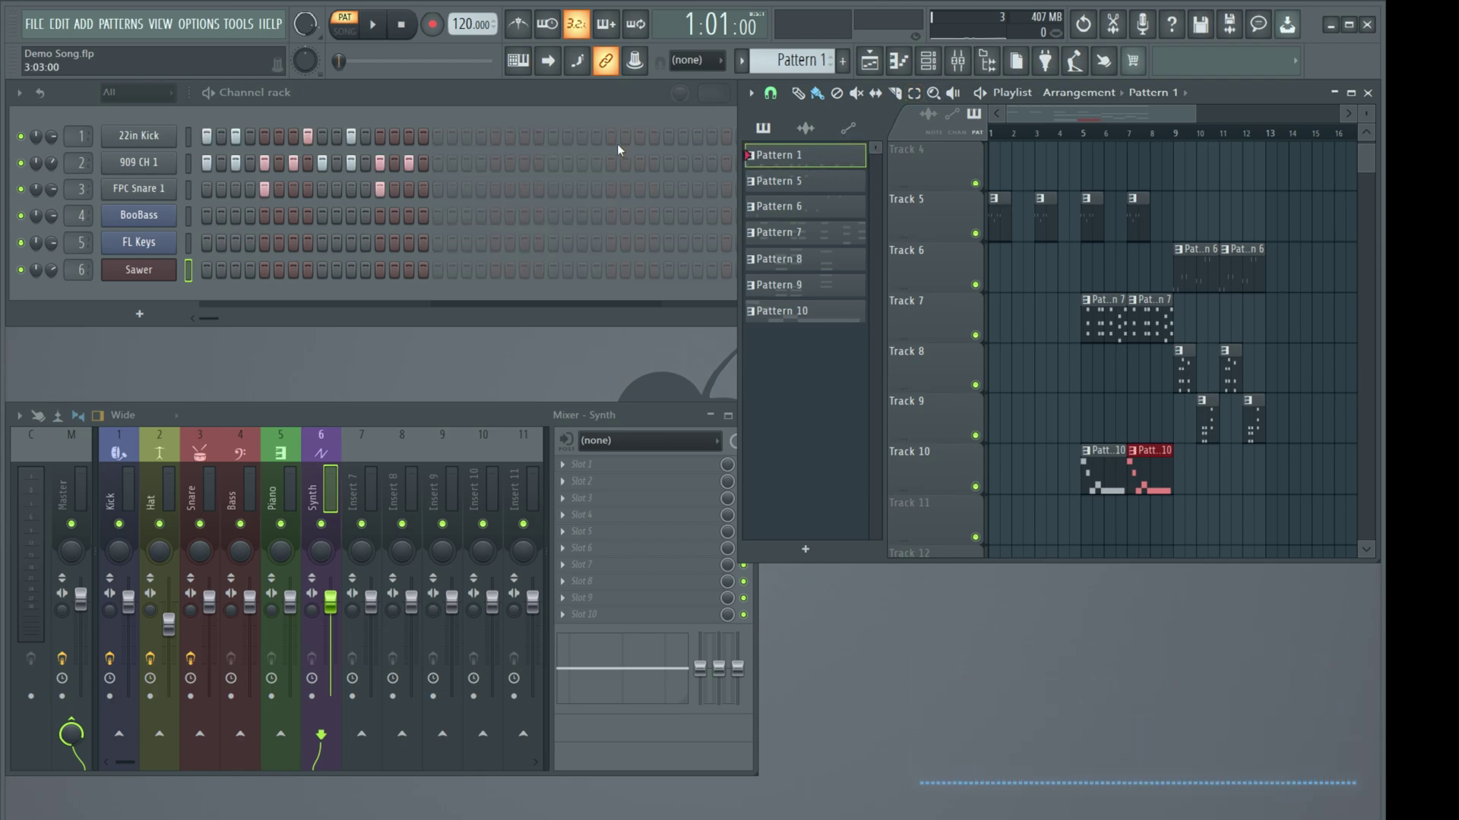
click(367, 29)
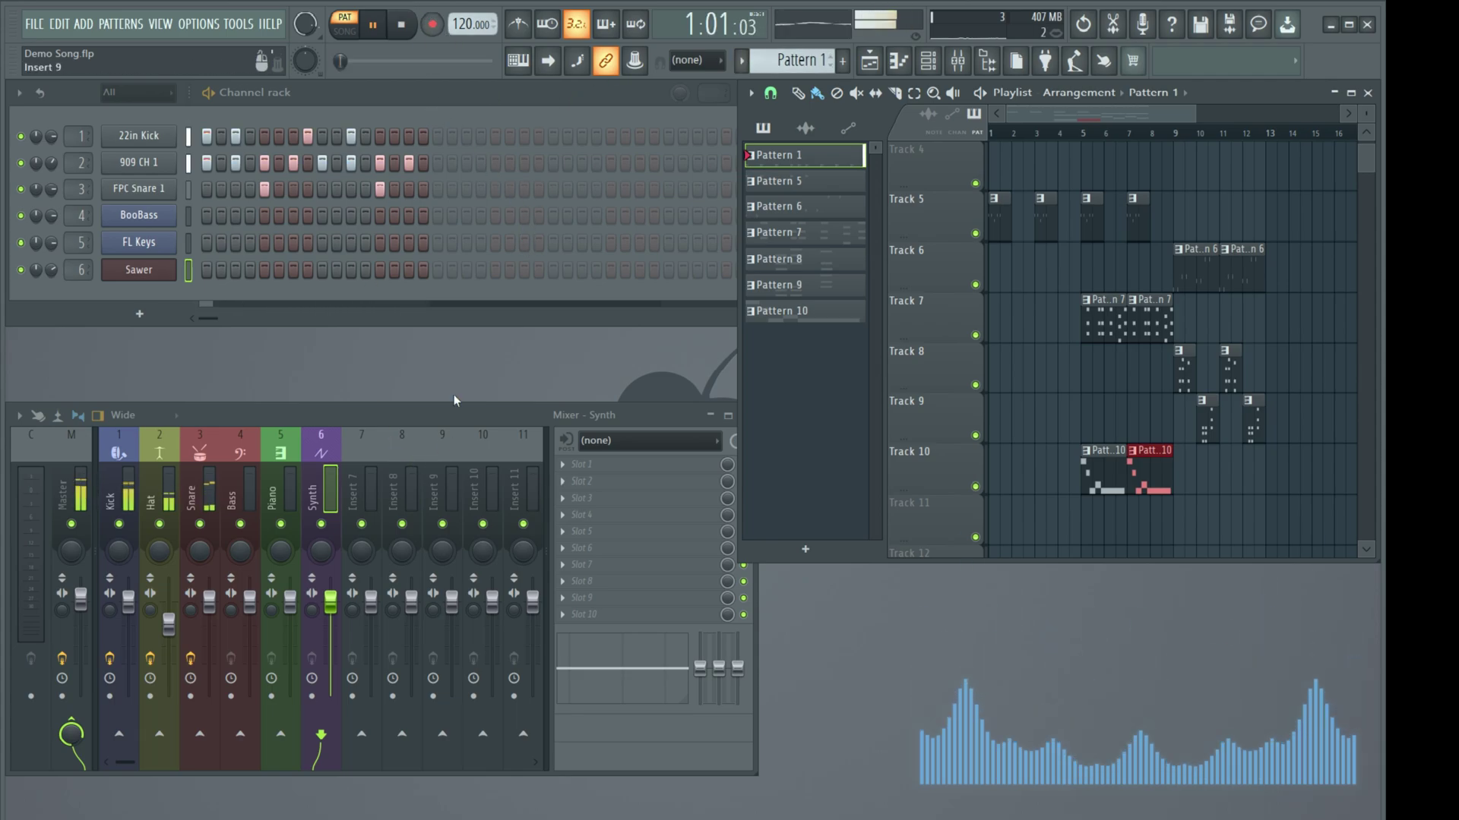
click(186, 455)
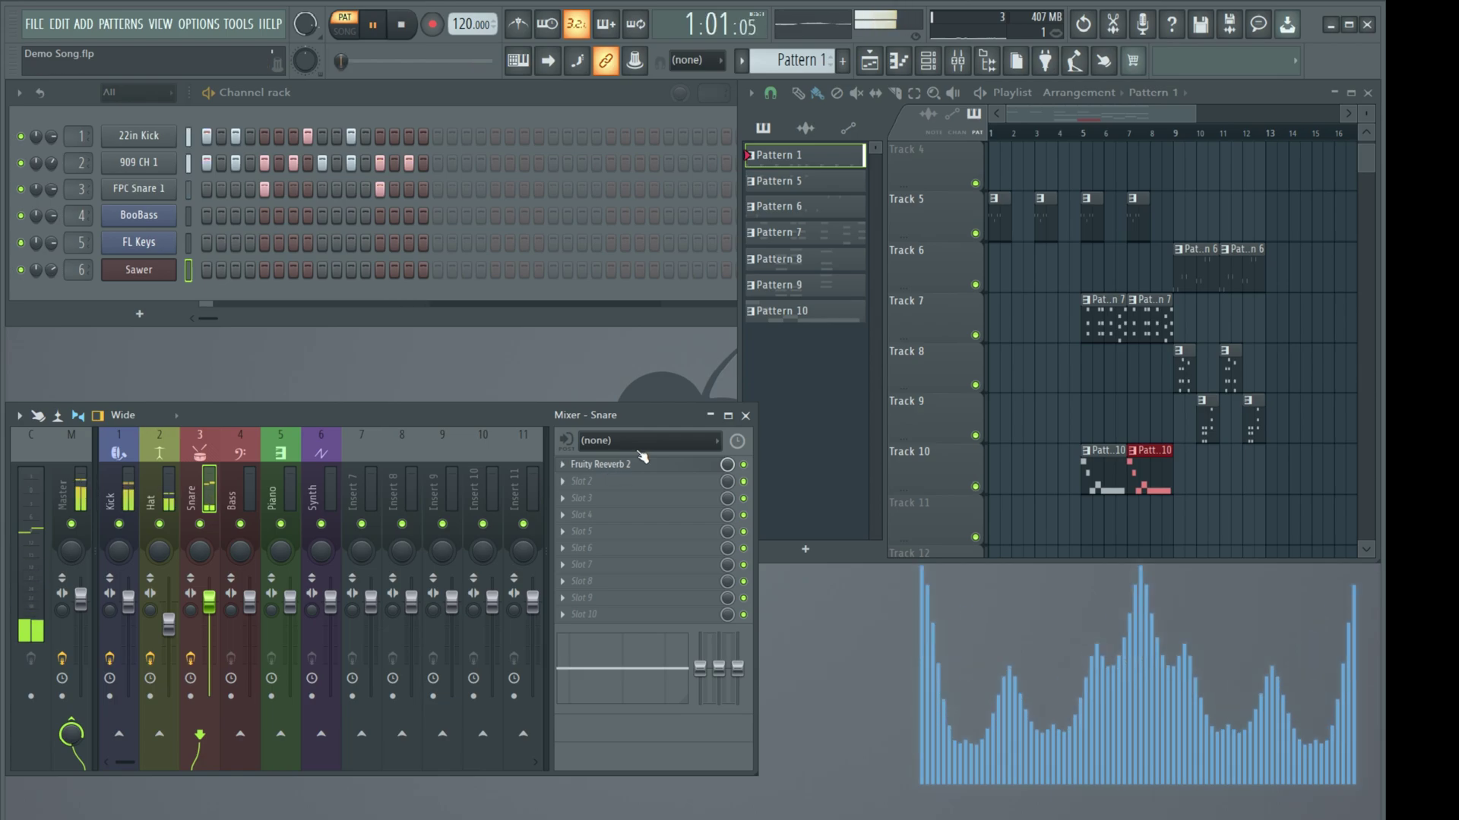
click(616, 464)
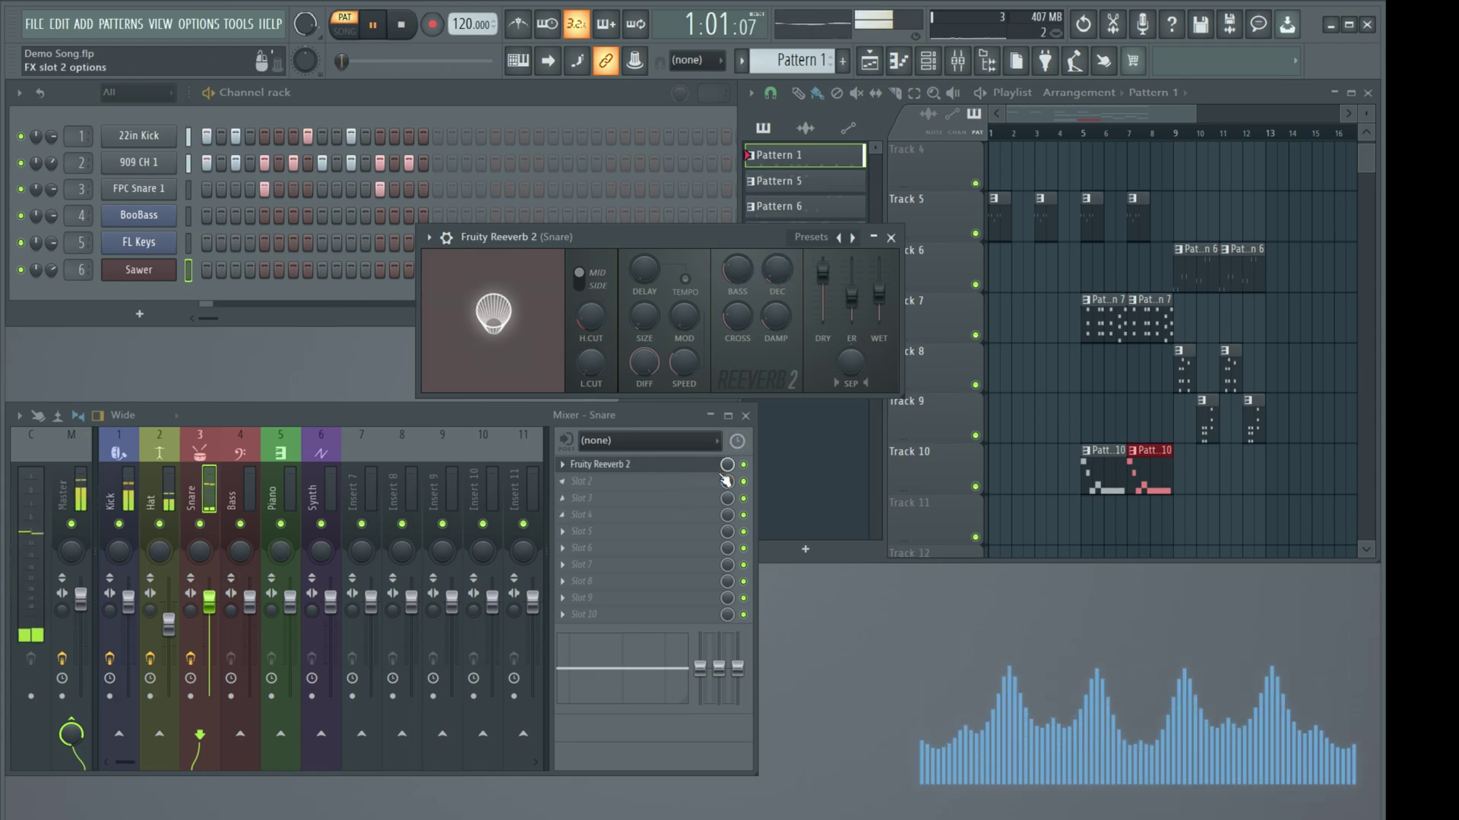
click(892, 238)
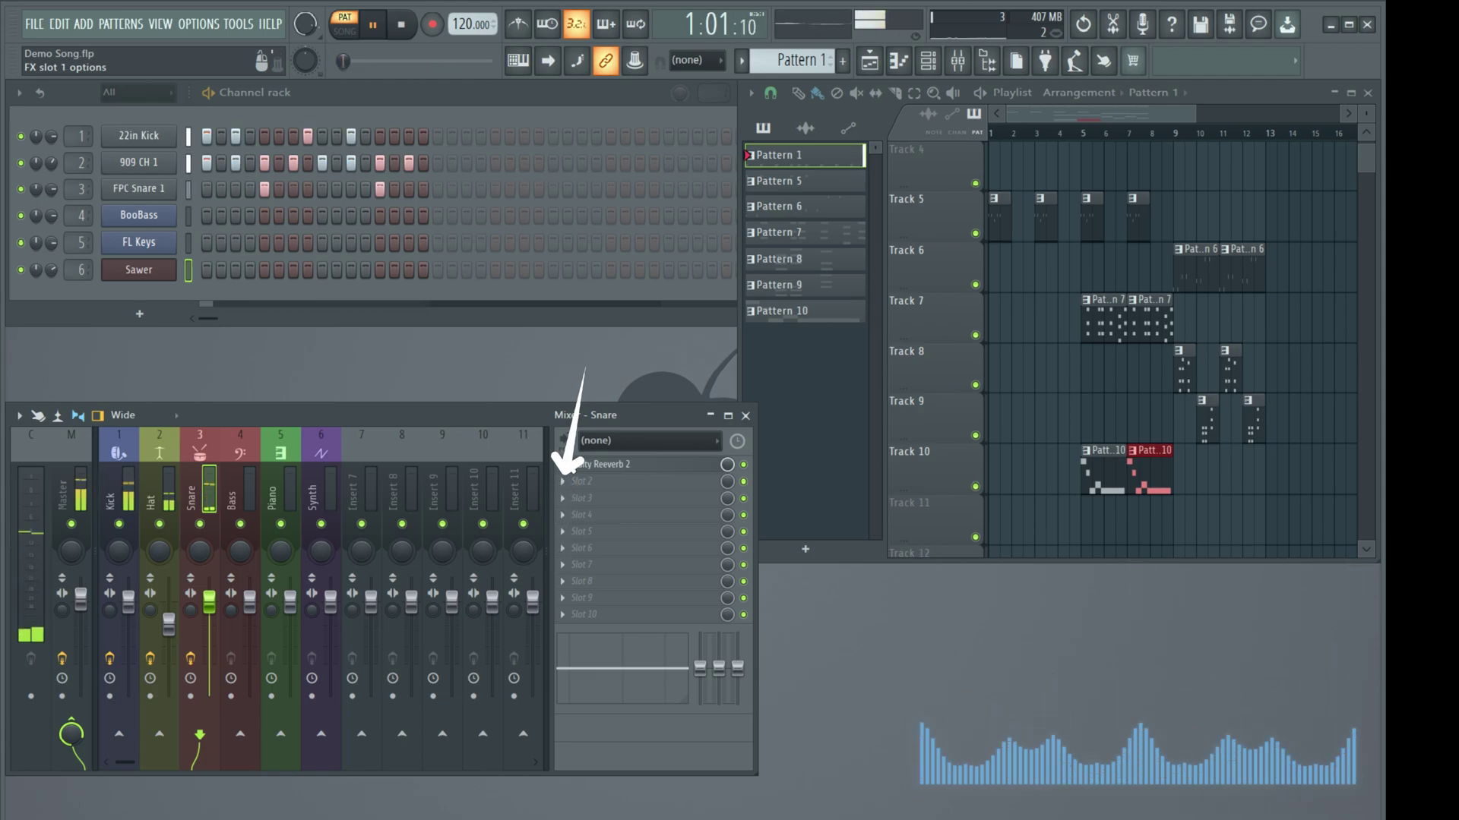
Load Fruity Delay 2 into the Snare track's second effect slot and close its window
click(565, 480)
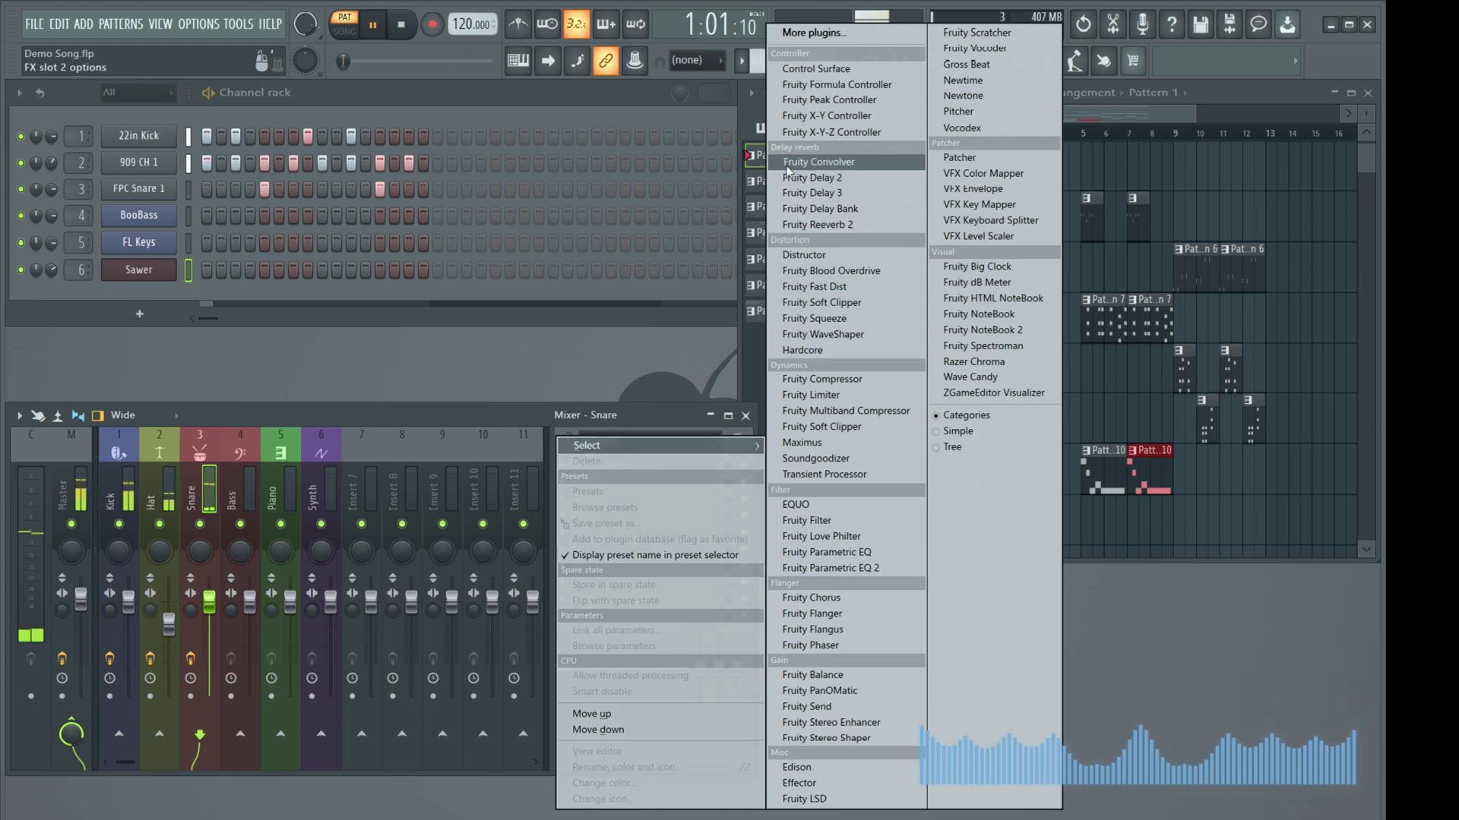
click(794, 179)
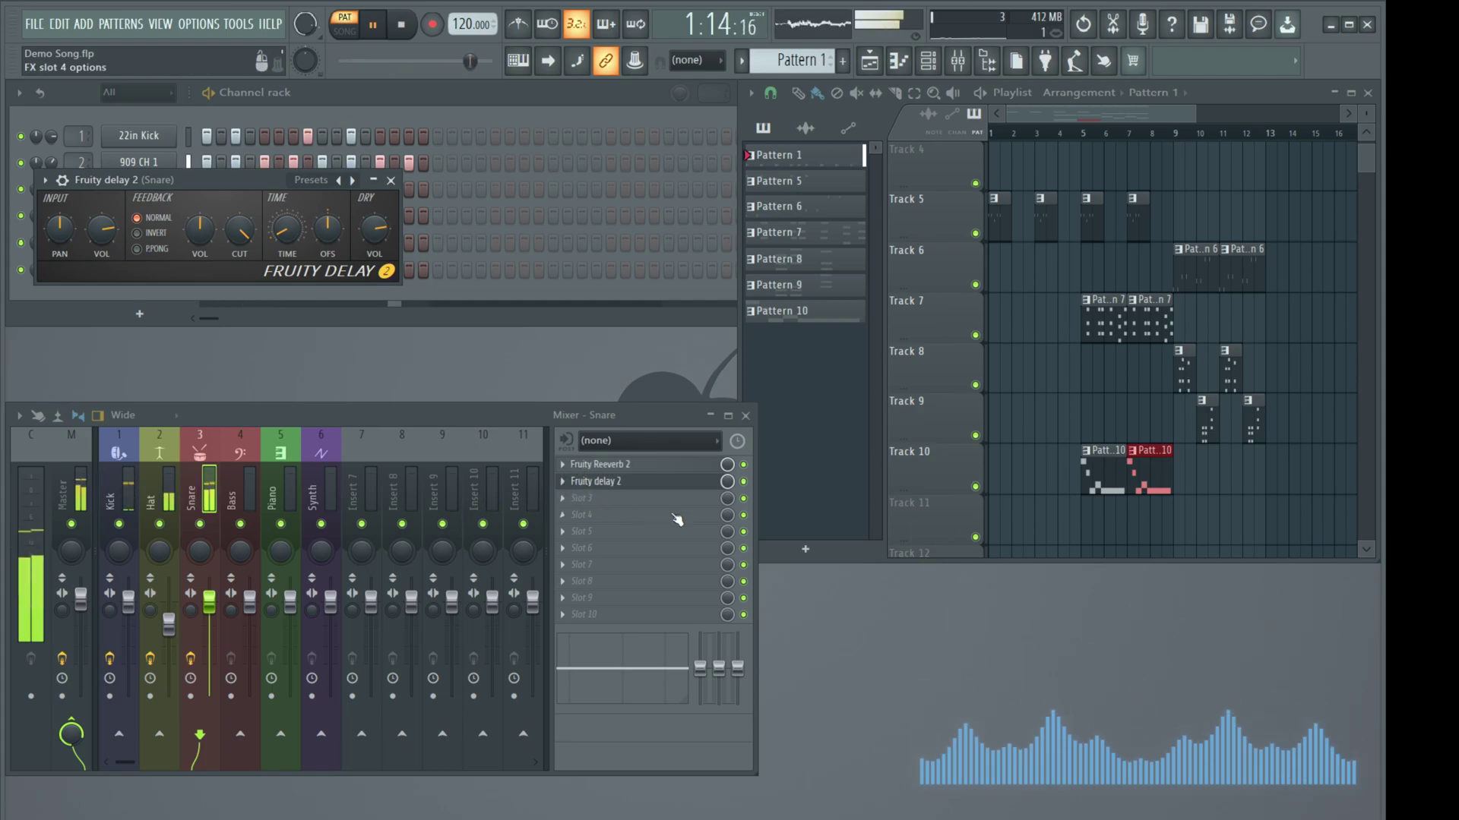
click(590, 485)
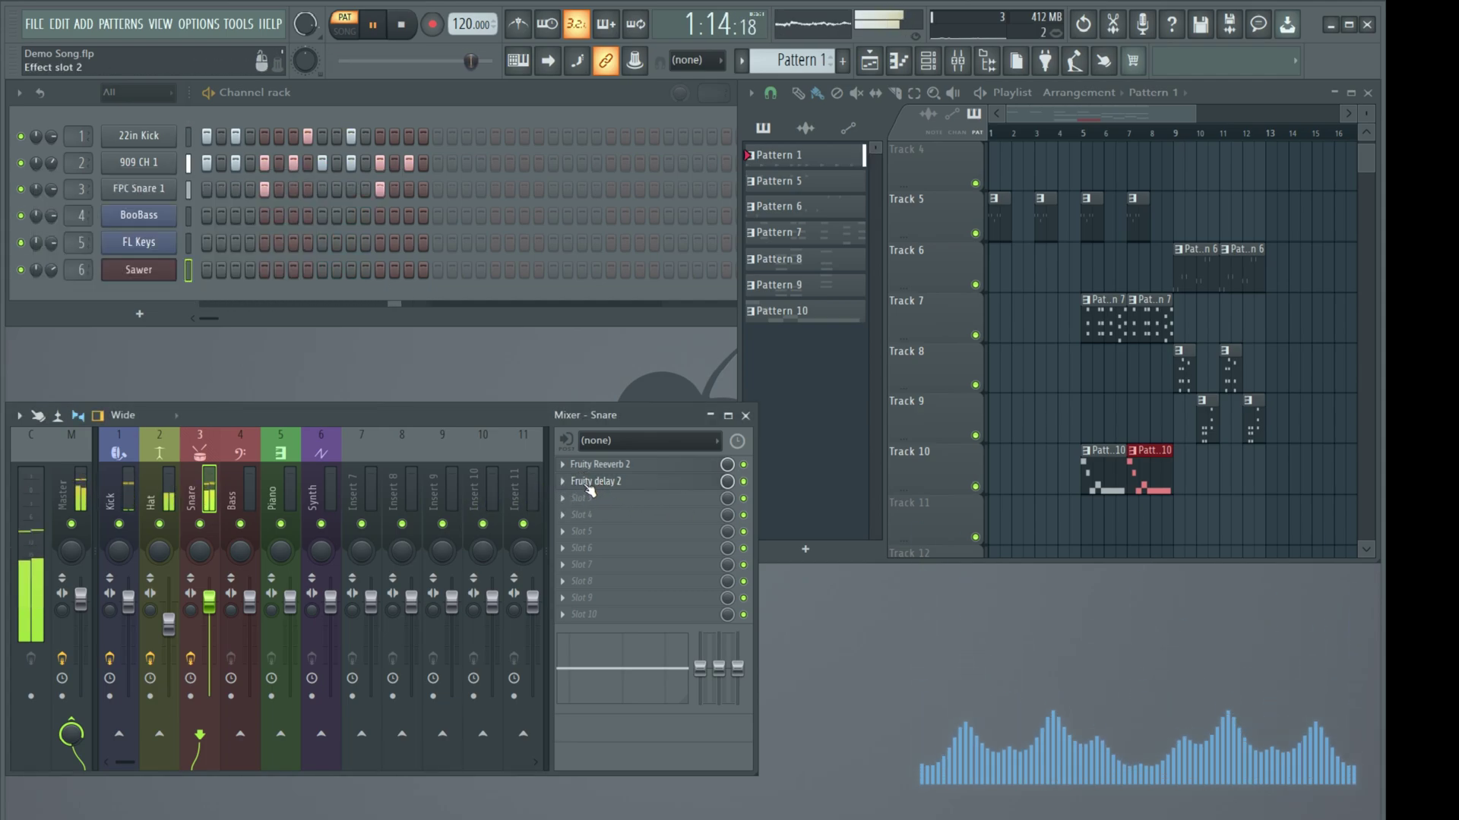
Move Fruity Delay 2 above Fruity Reeverb 2 in the Snare track's effect chain and switch the delay off
click(568, 487)
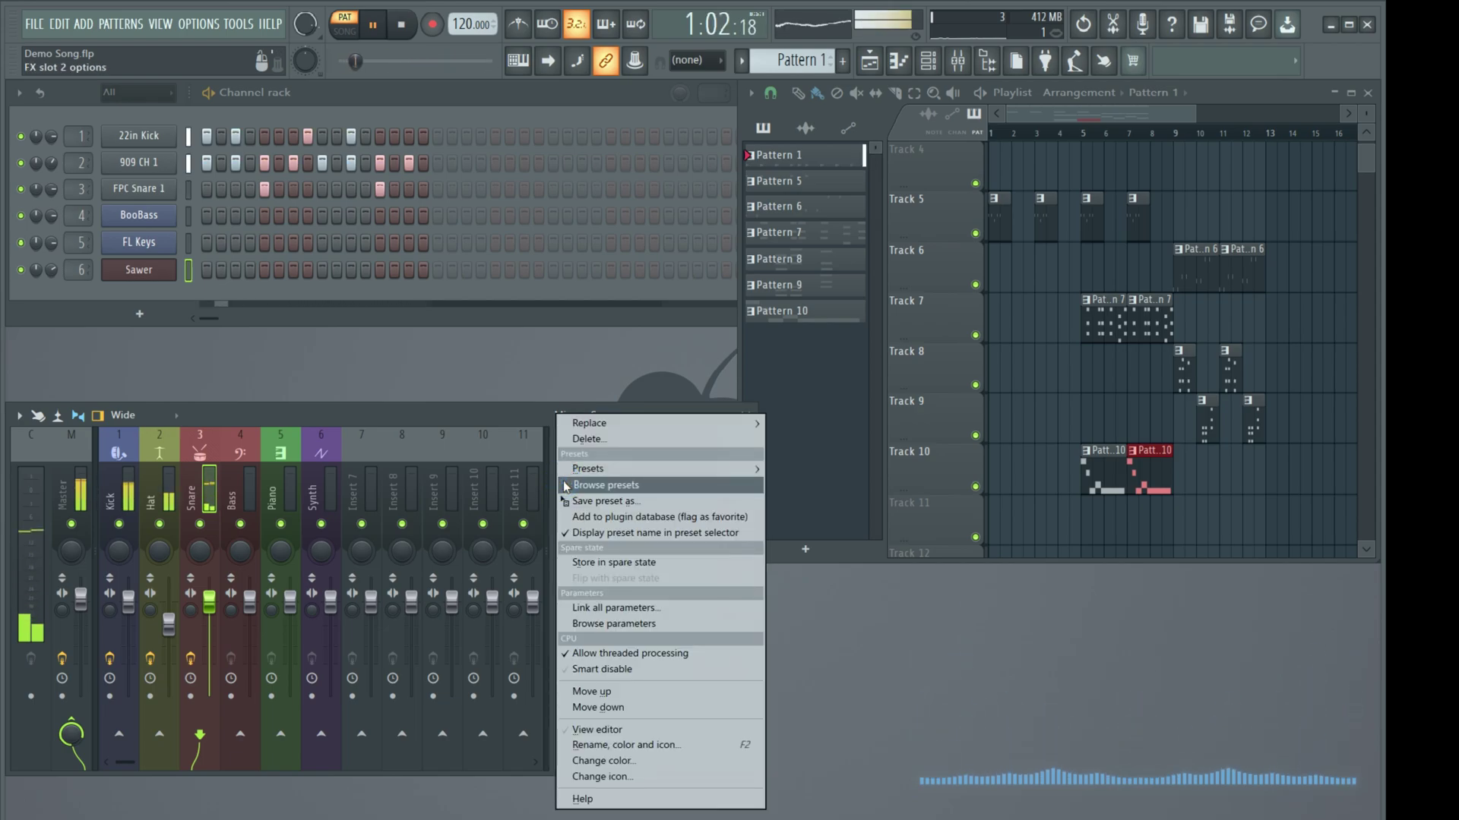
click(608, 692)
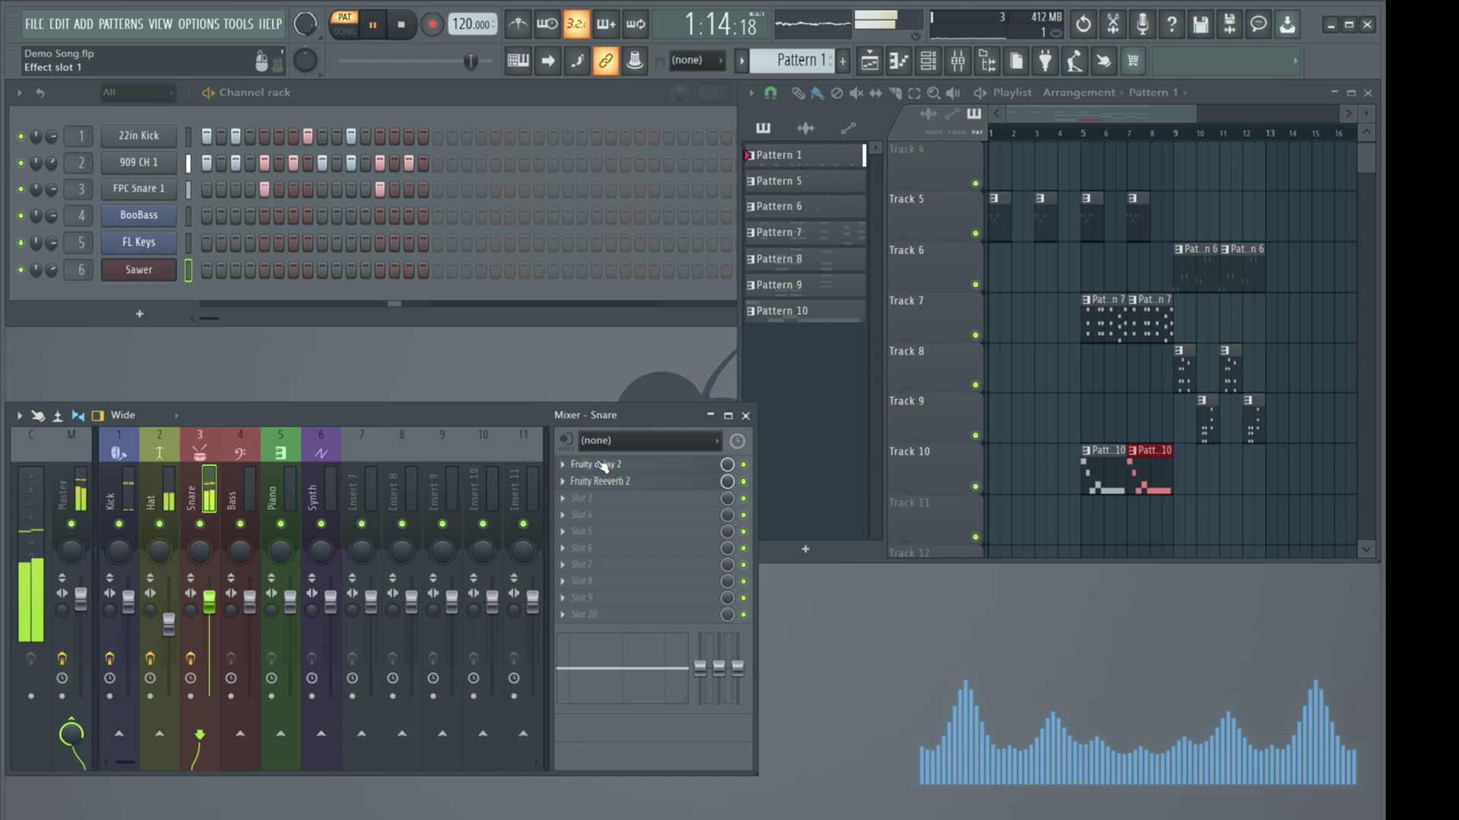
click(743, 481)
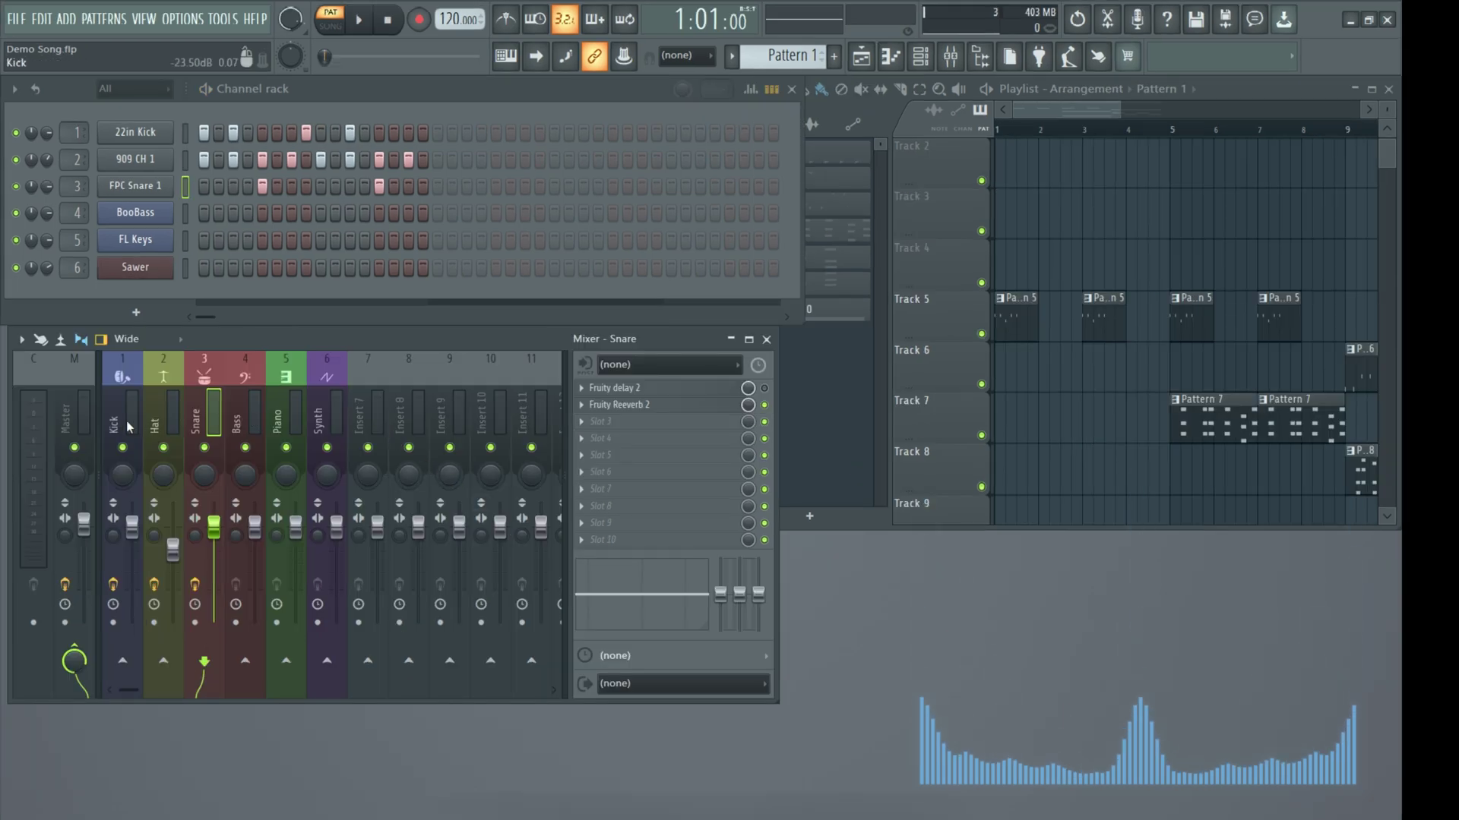
Delete Fruity Delay 2 from the Snare track's first effect slot and load a fresh Fruity Delay 2 there
click(582, 392)
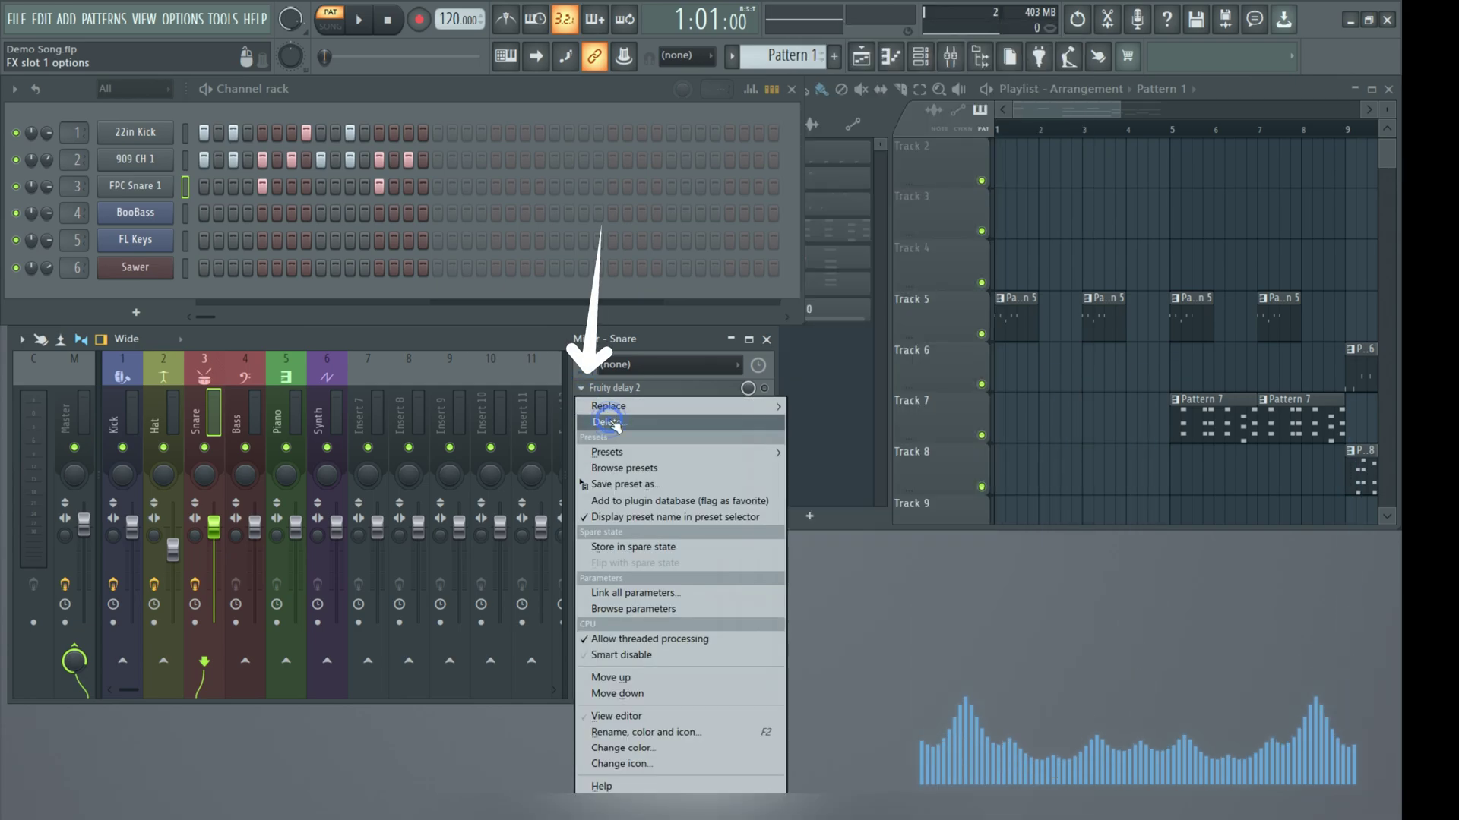
click(612, 423)
click(810, 490)
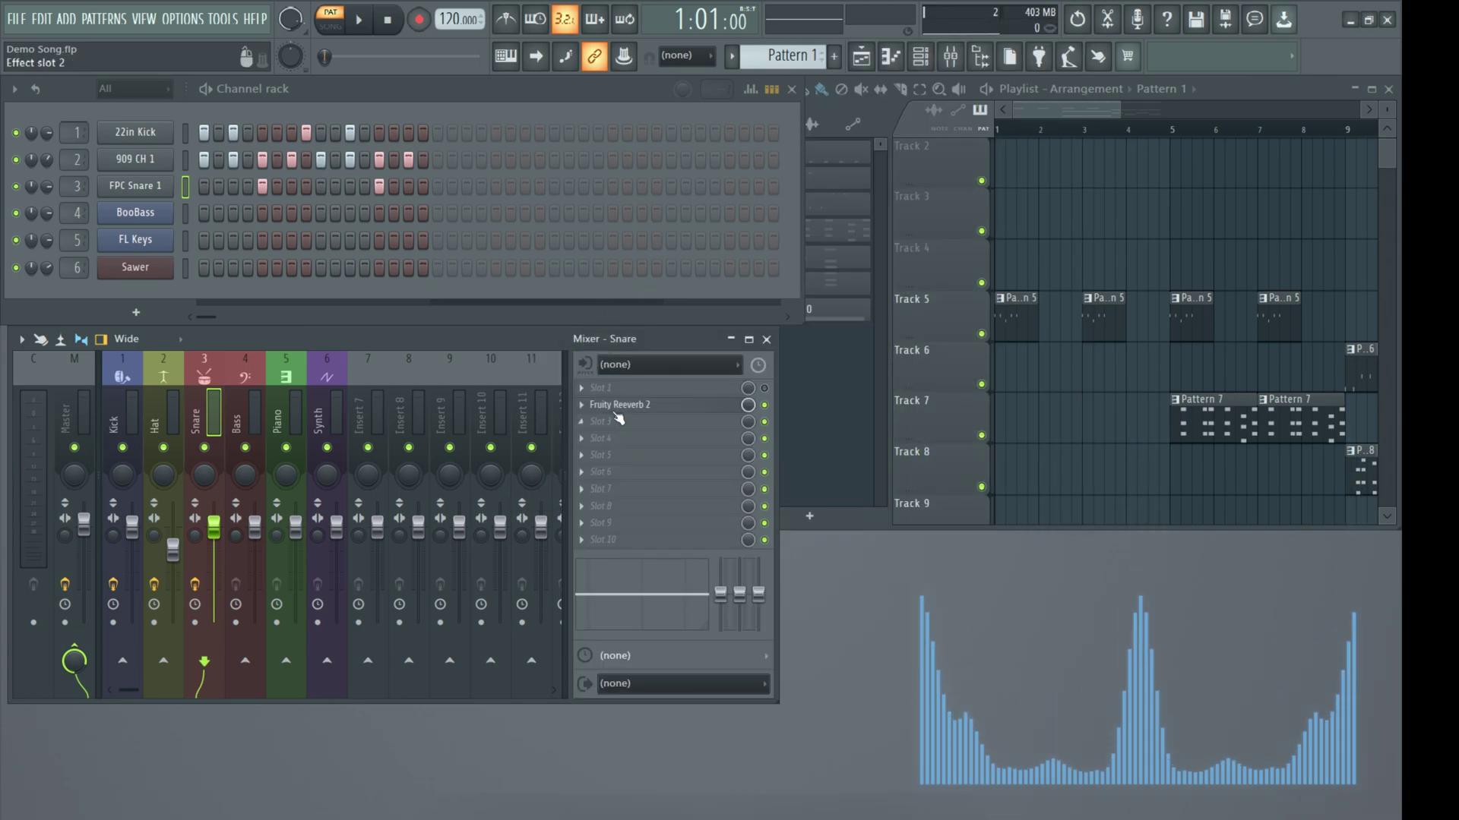
click(583, 390)
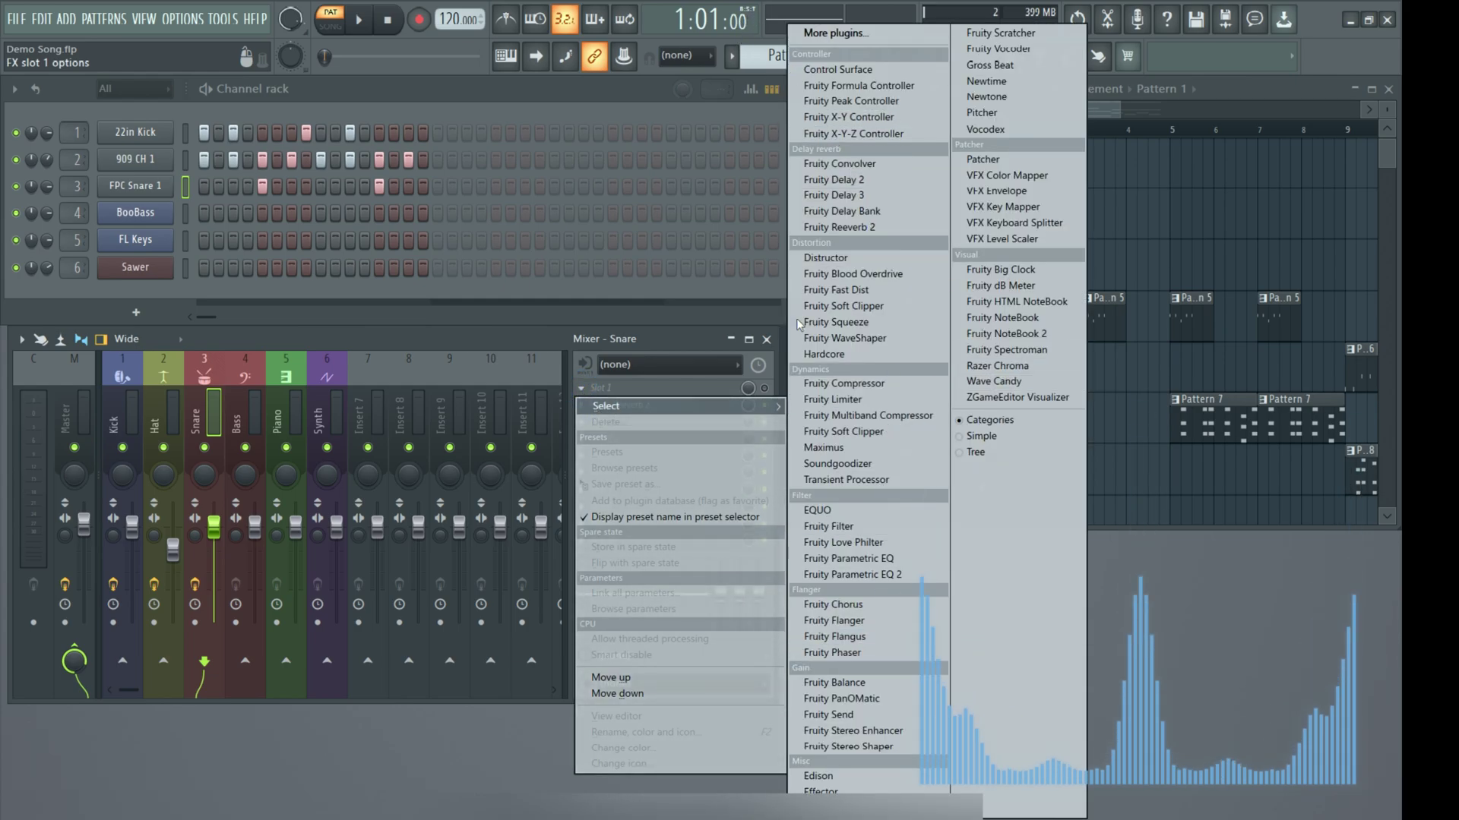
click(862, 183)
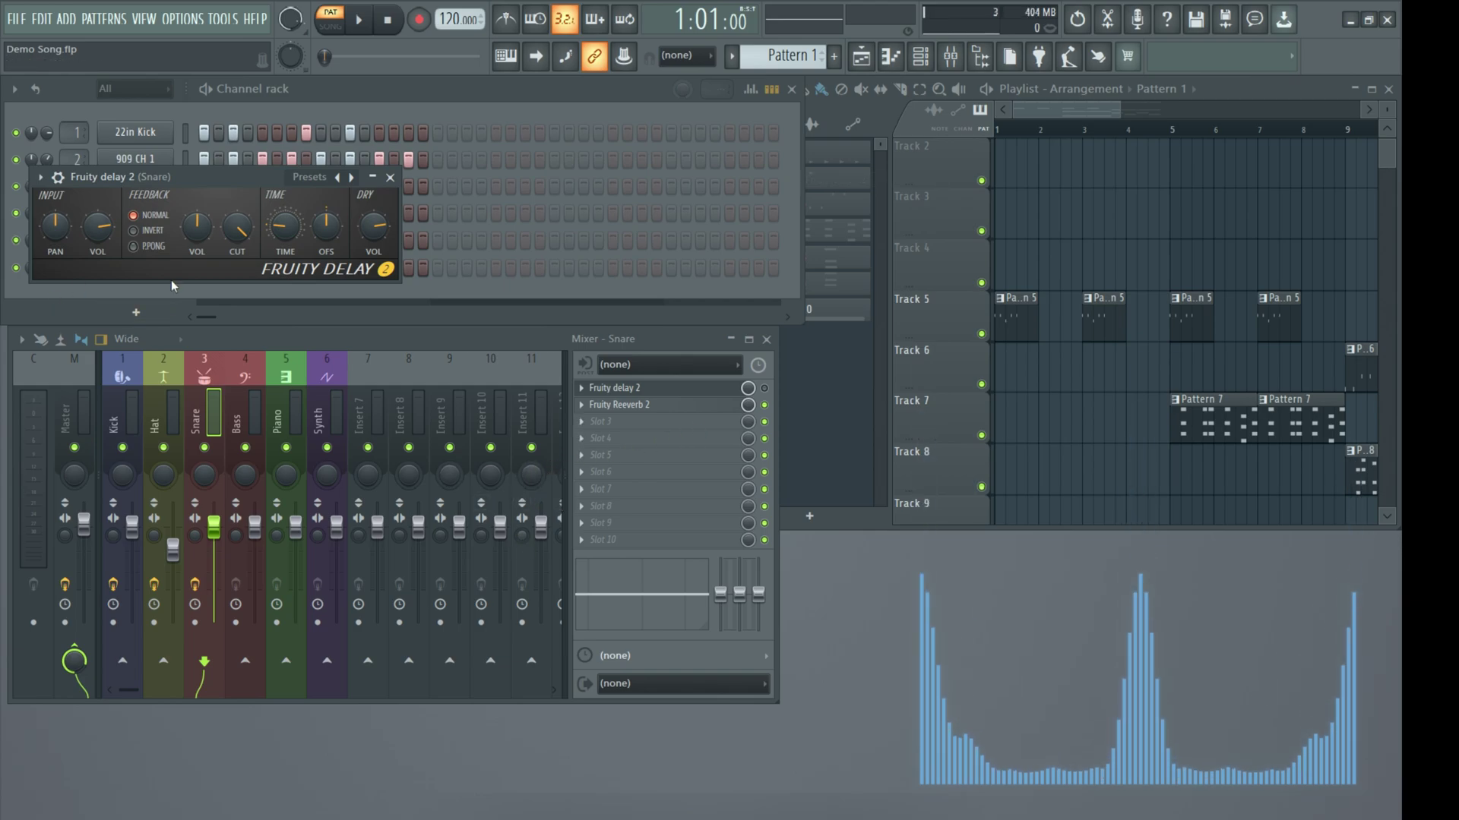
Play Pattern 1 while toggling the Snare track's Fruity Delay 2 on and off, leaving it off and stopping playback
click(765, 388)
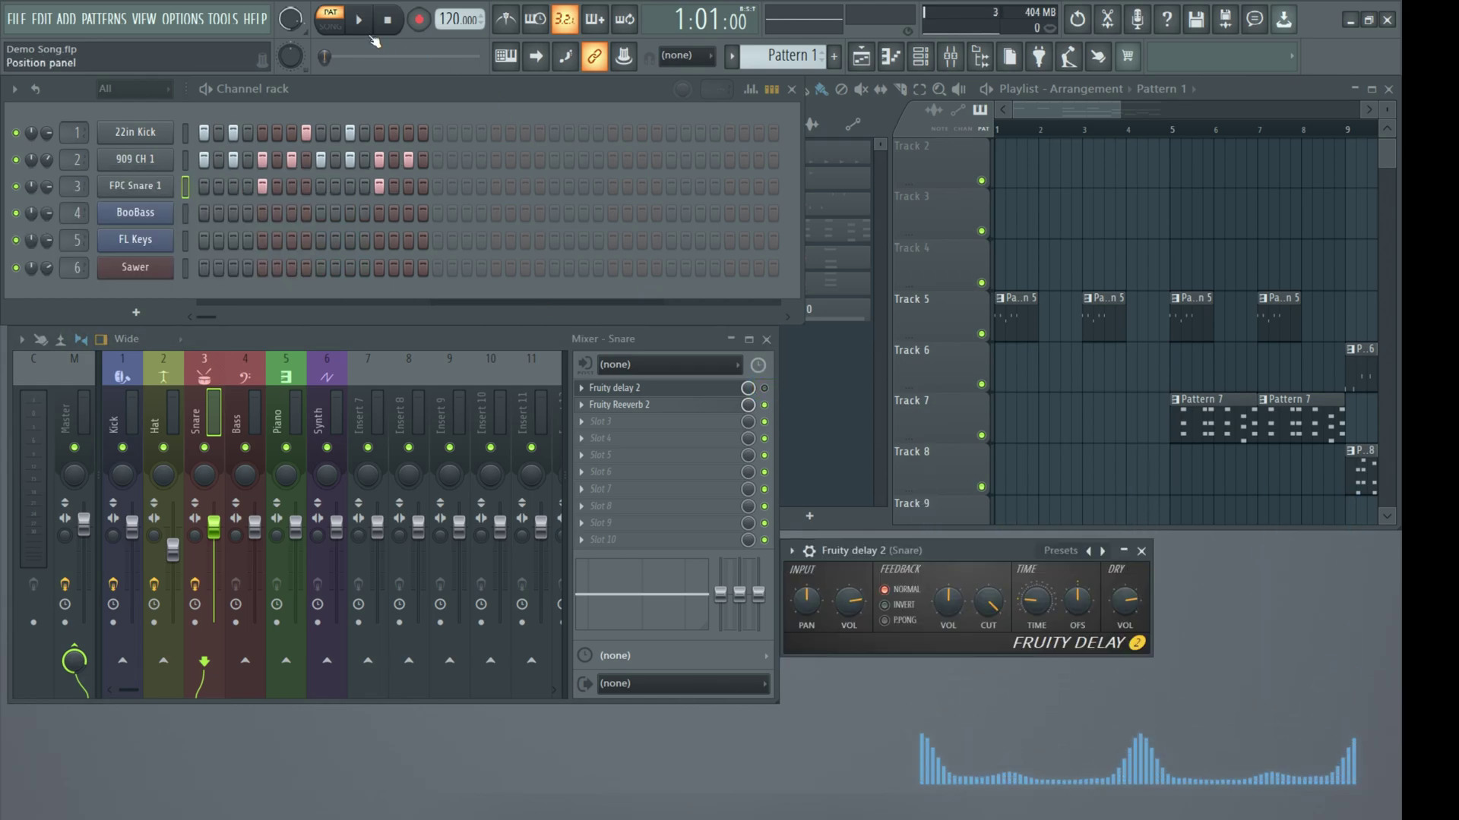
click(359, 20)
click(764, 388)
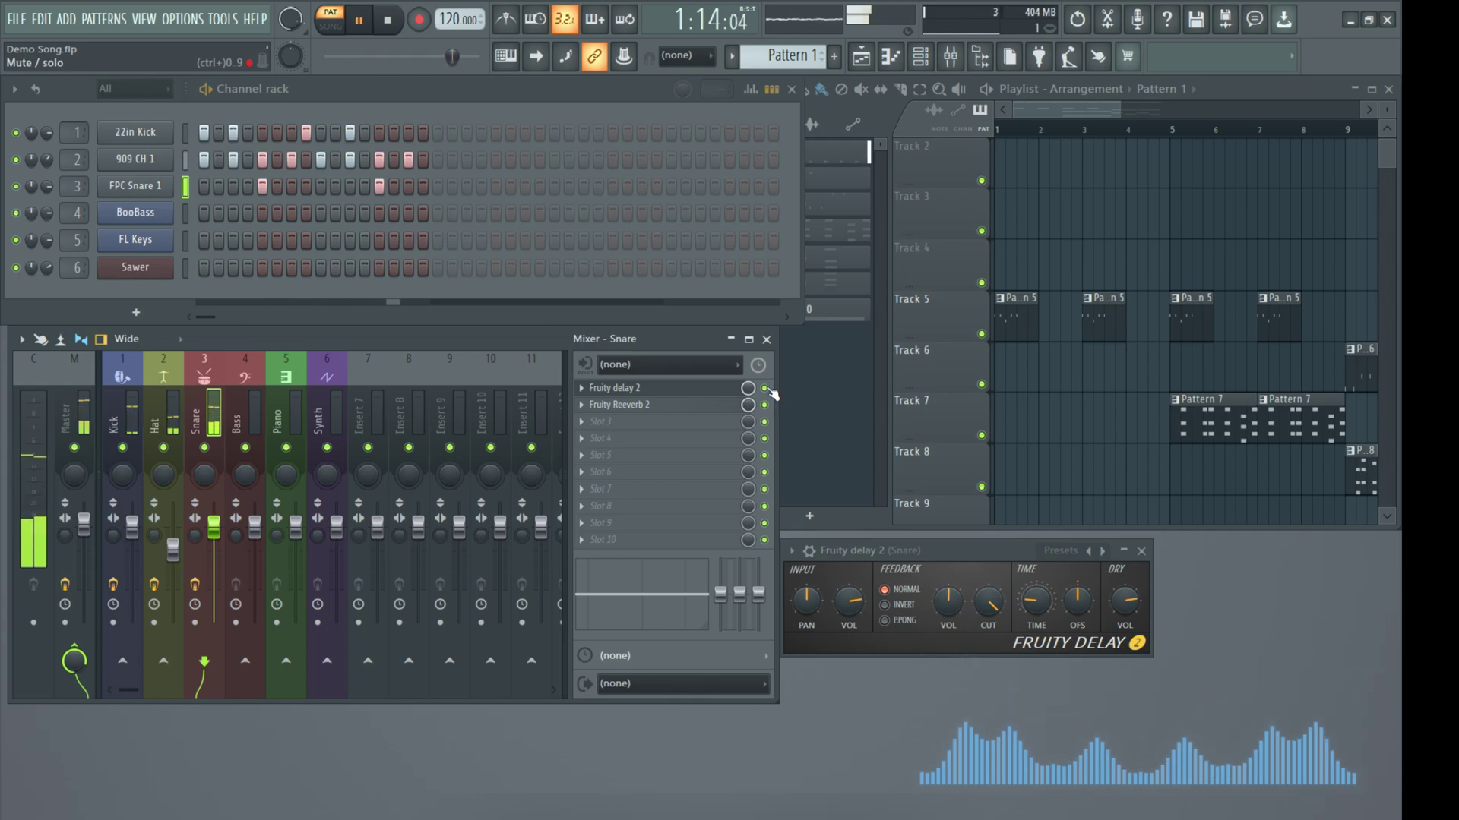
click(764, 388)
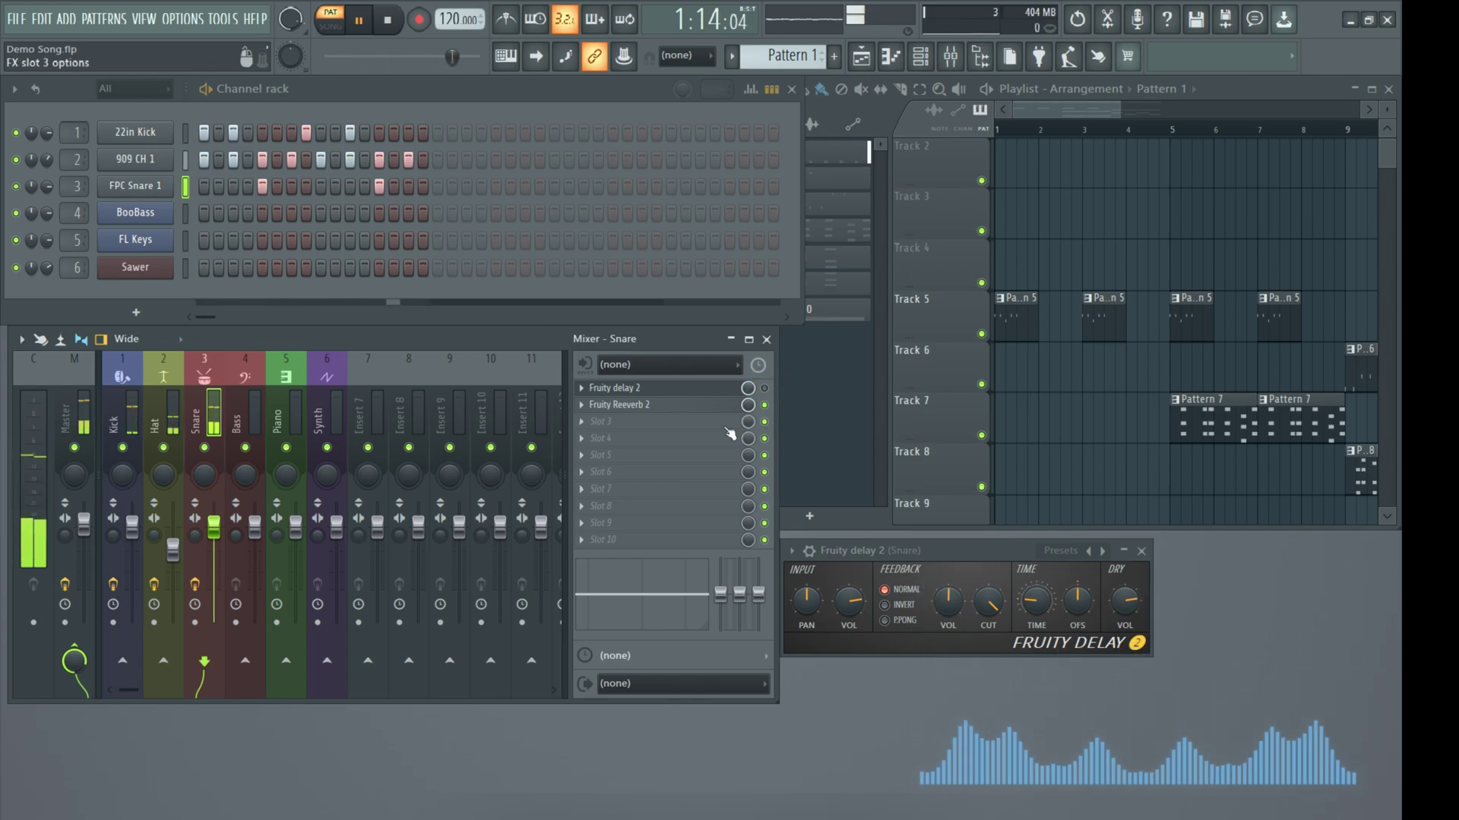
click(387, 20)
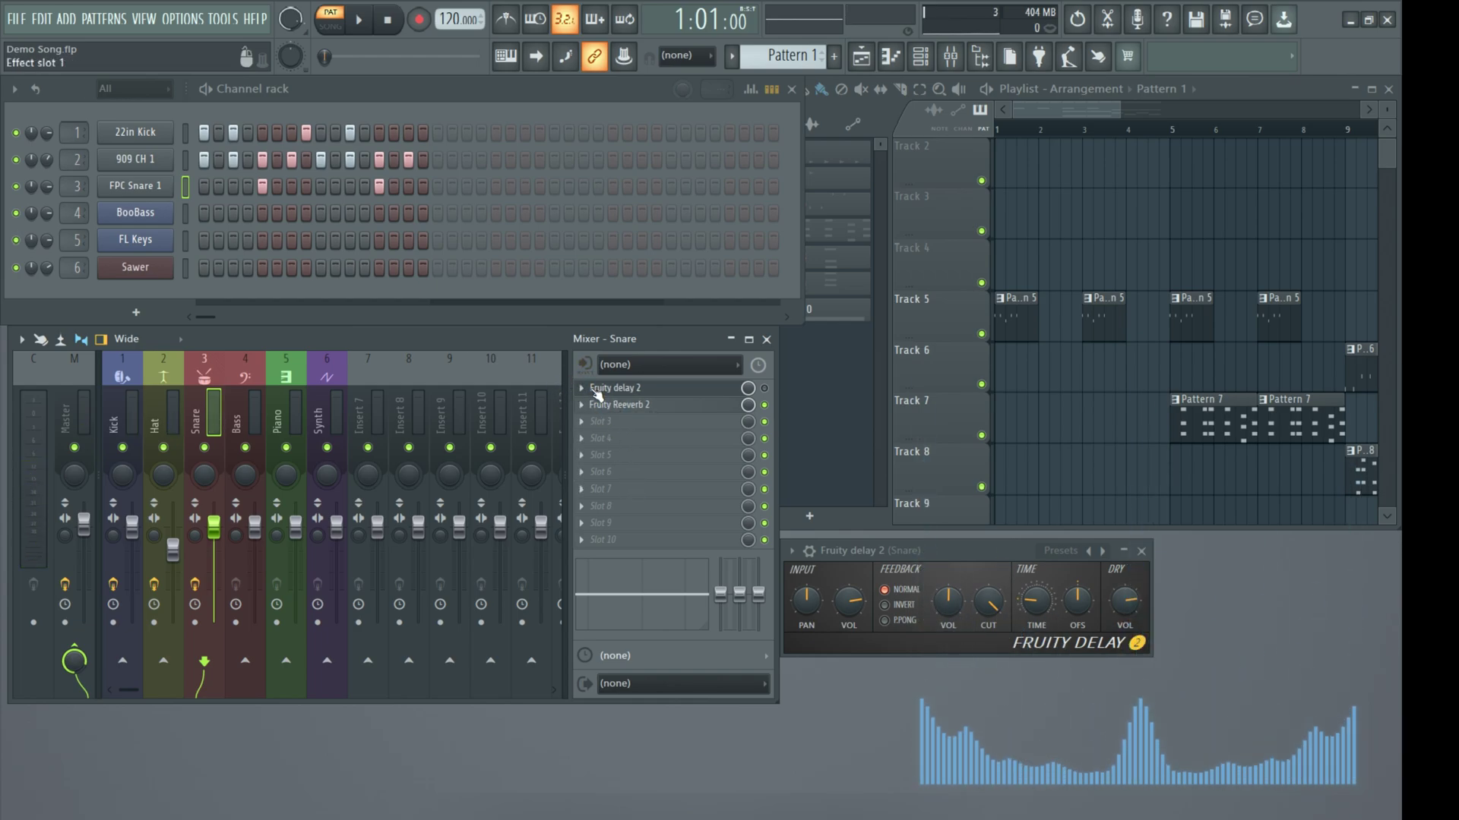
Move Fruity Reeverb 2 up above Fruity Delay 2 in the Snare track's effect chain
click(583, 406)
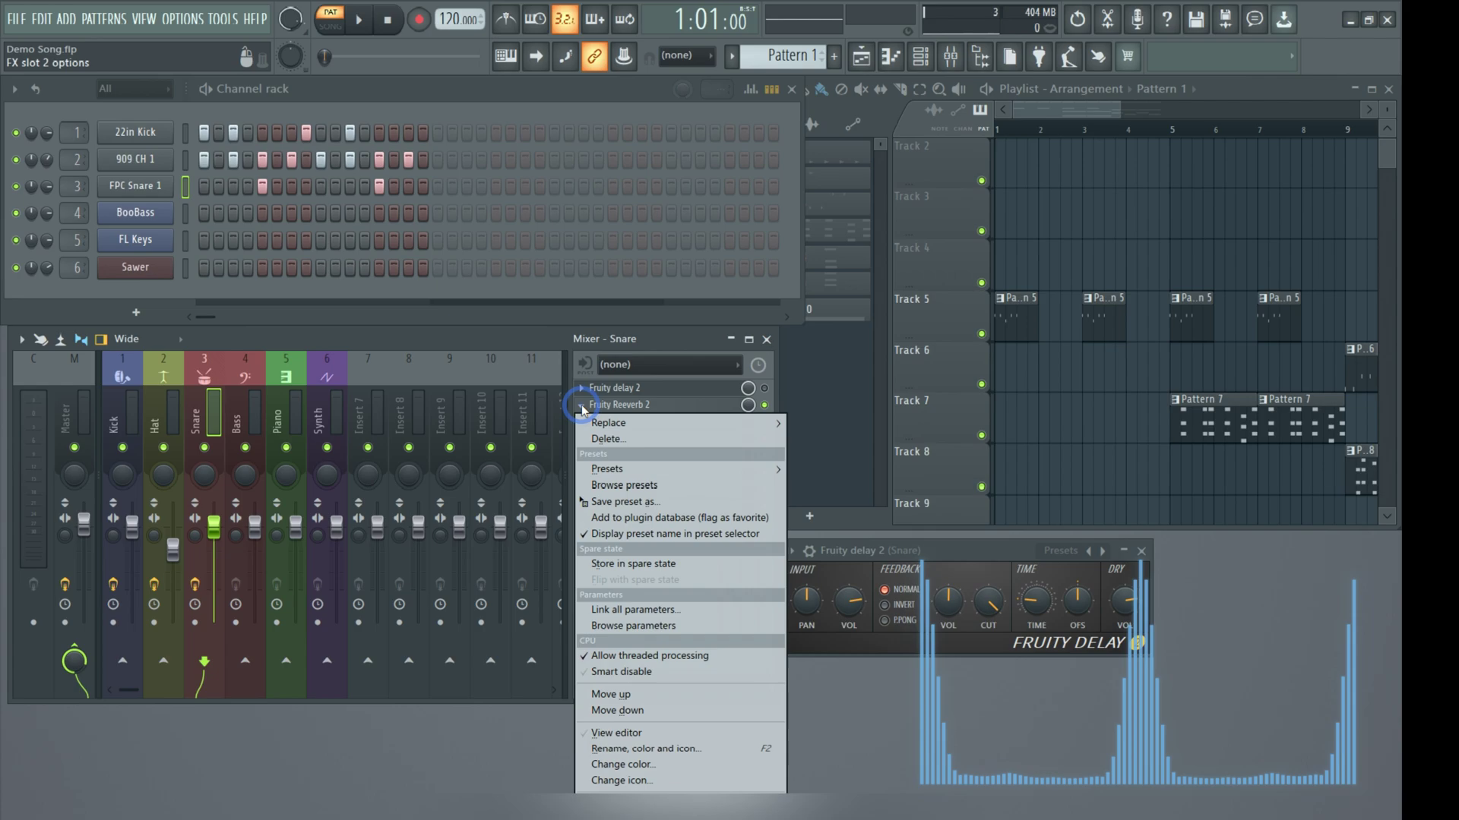
click(626, 696)
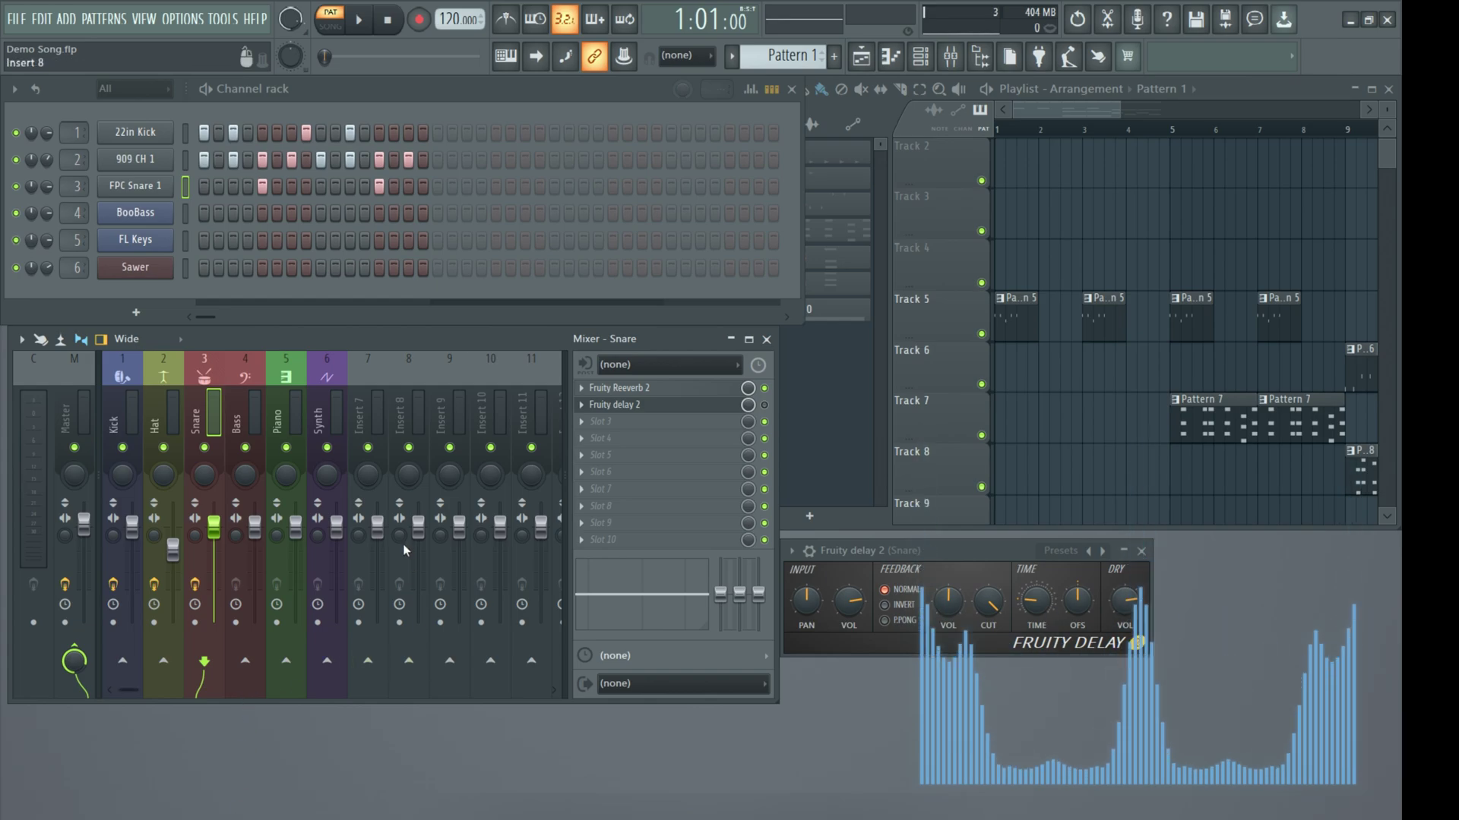
Start playback, switch on the Master track's Fruity Limiter and open its window, moving it clear of the effect slots
click(61, 385)
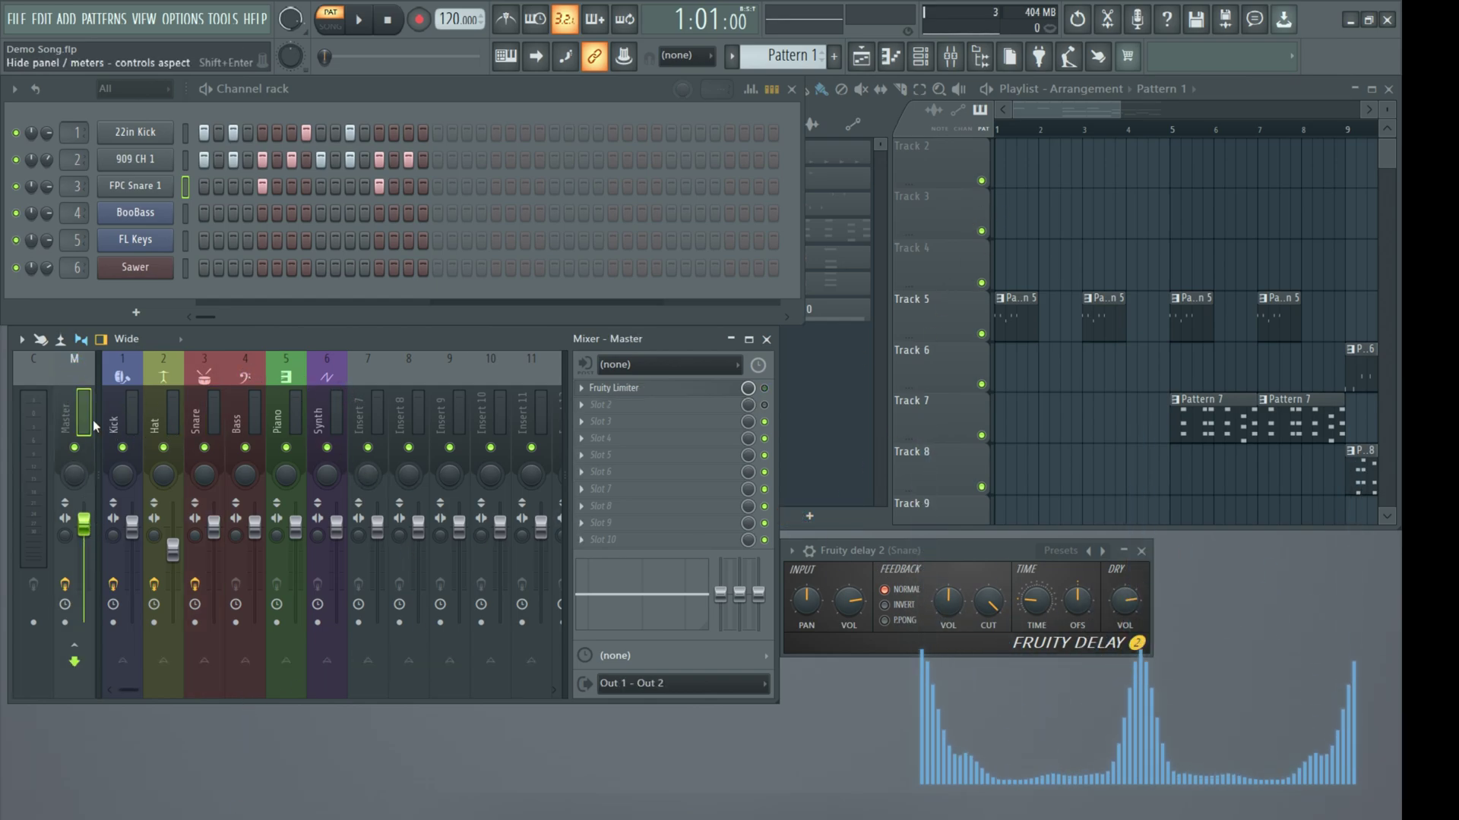
click(358, 20)
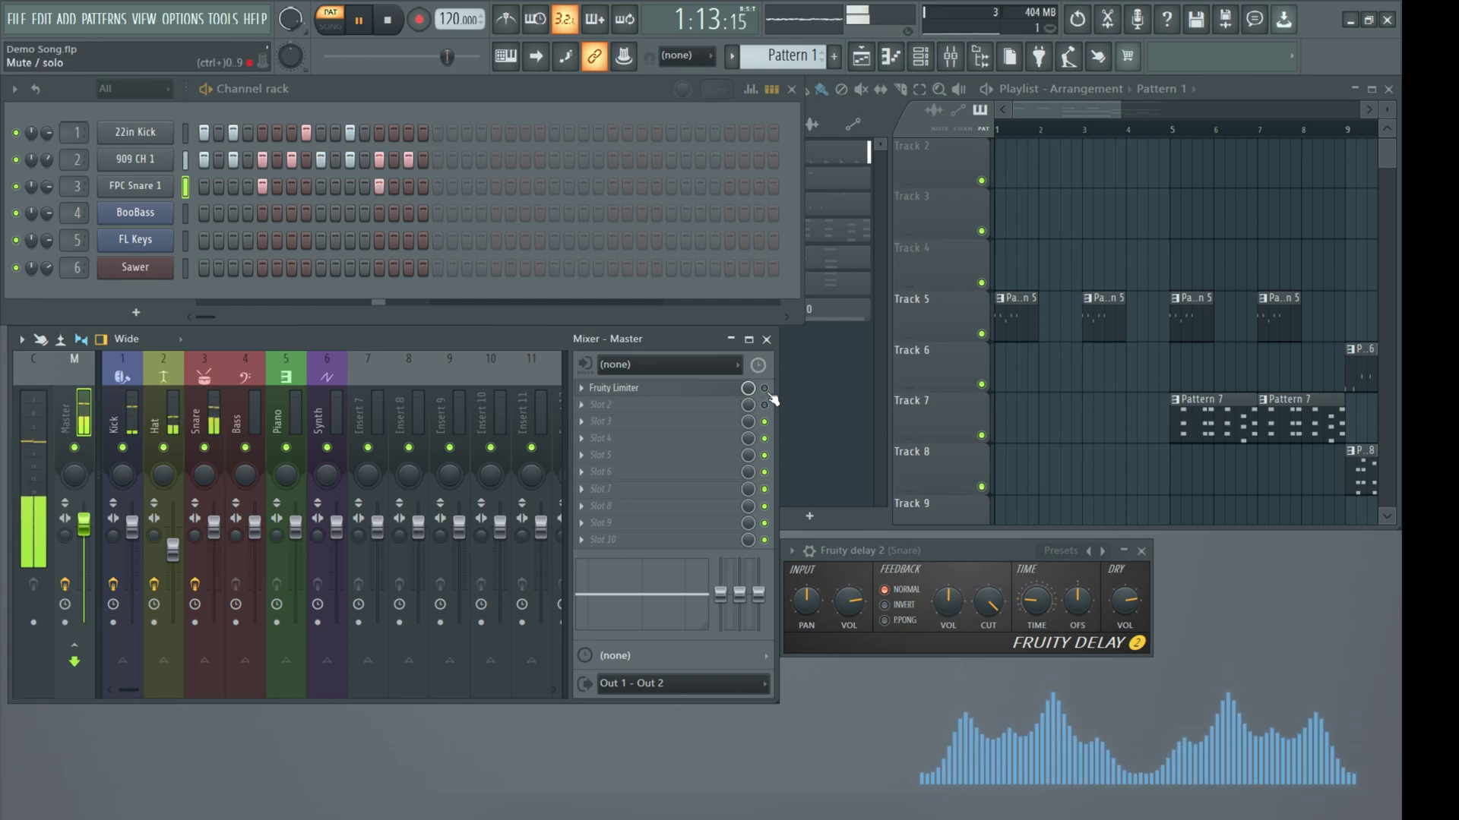
click(616, 388)
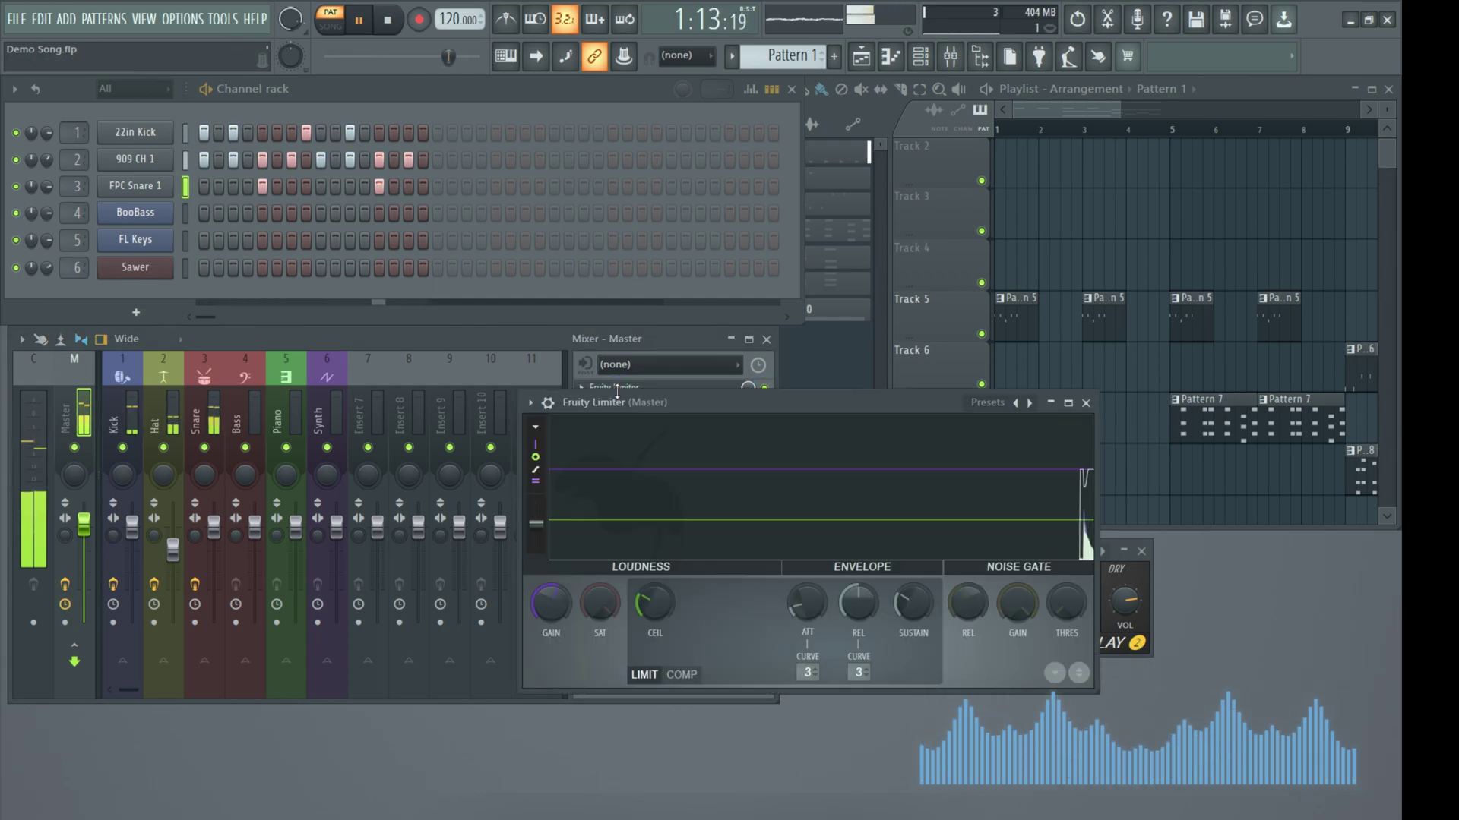
drag(921, 409, 895, 375)
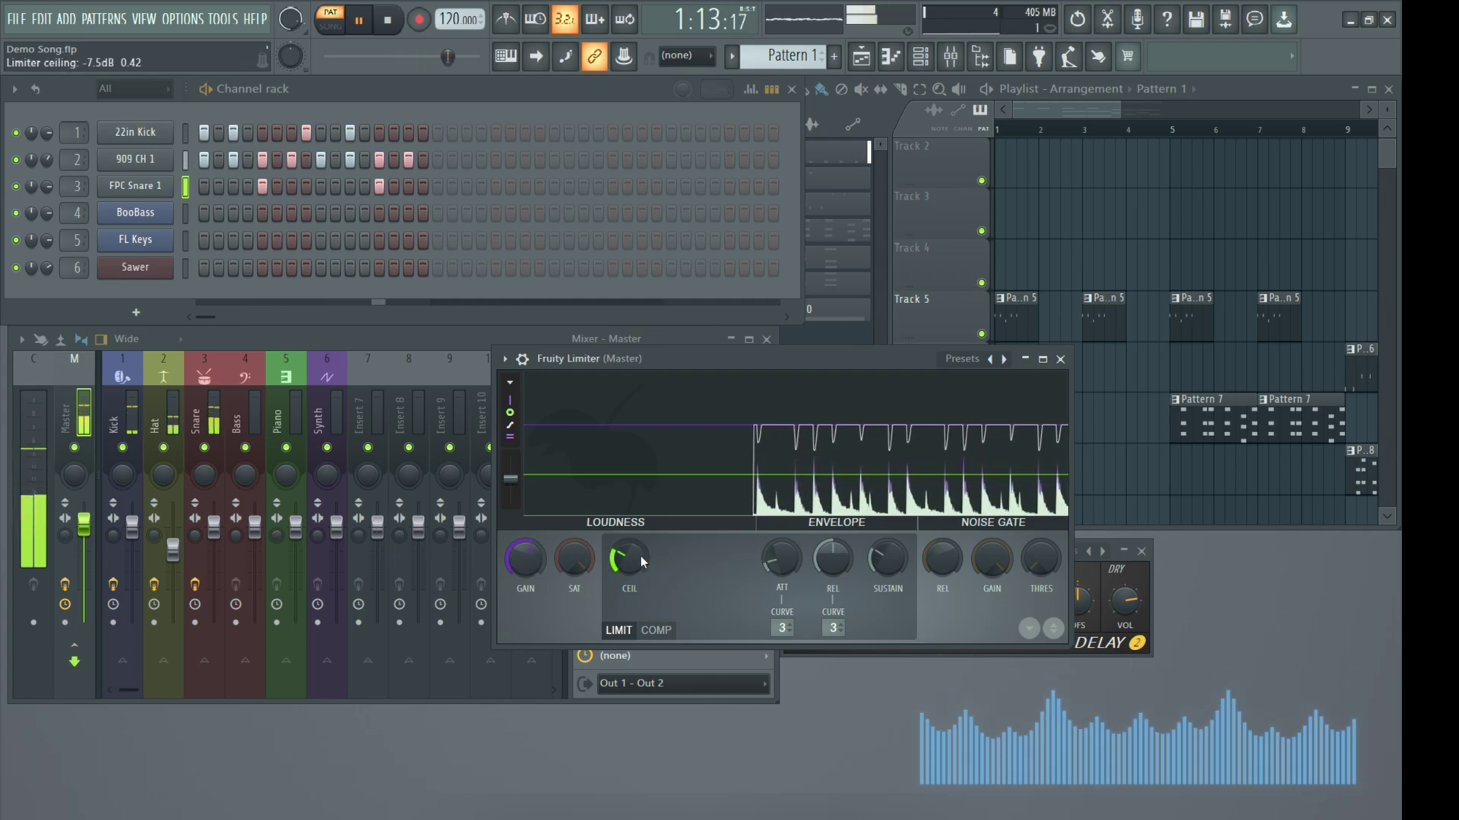
Set the Fruity Limiter's ceiling to about -1.9 dB, adjust its gain while listening, and stop playback
drag(640, 559, 640, 505)
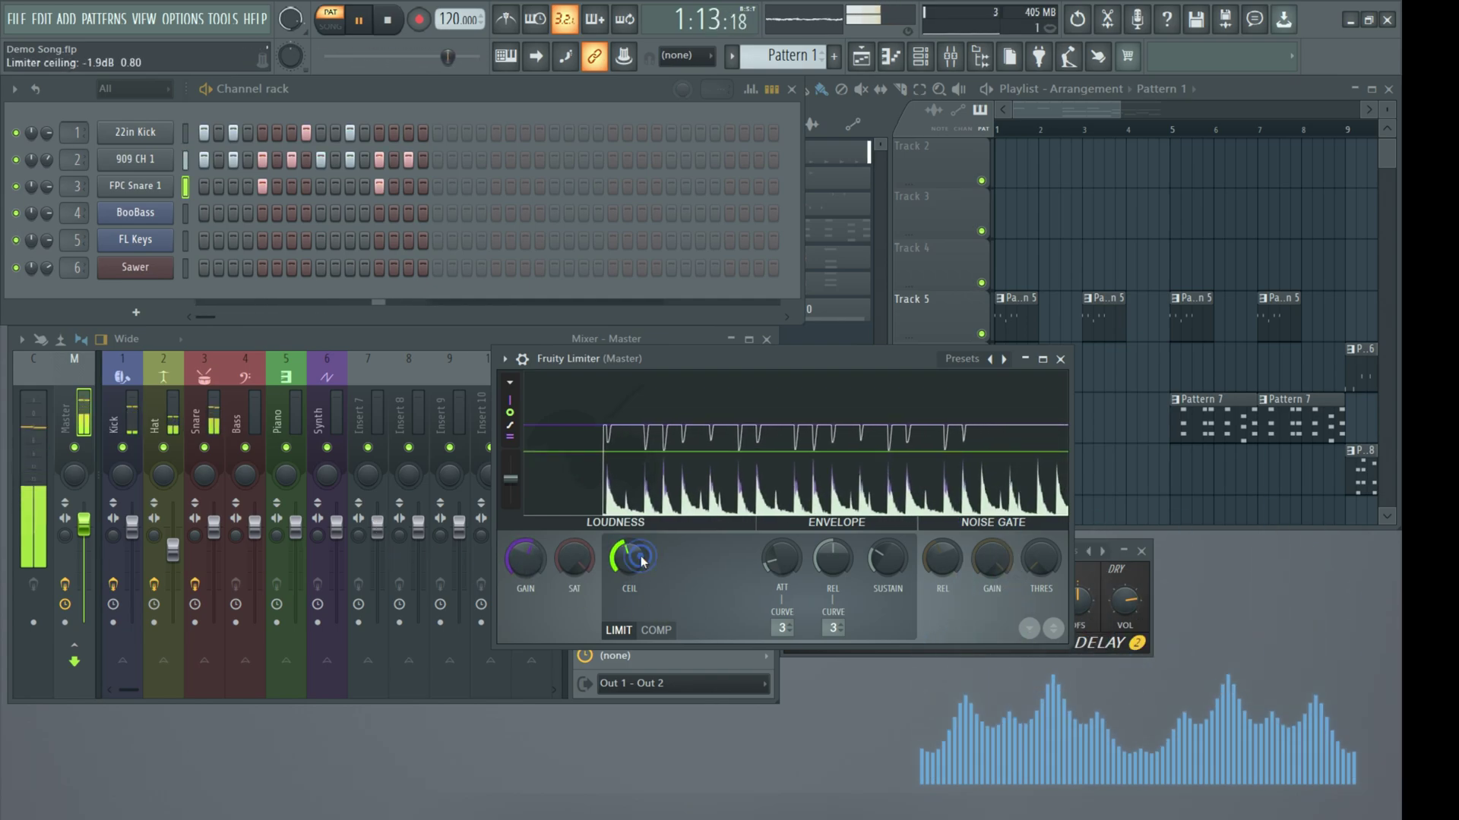
drag(517, 564, 517, 541)
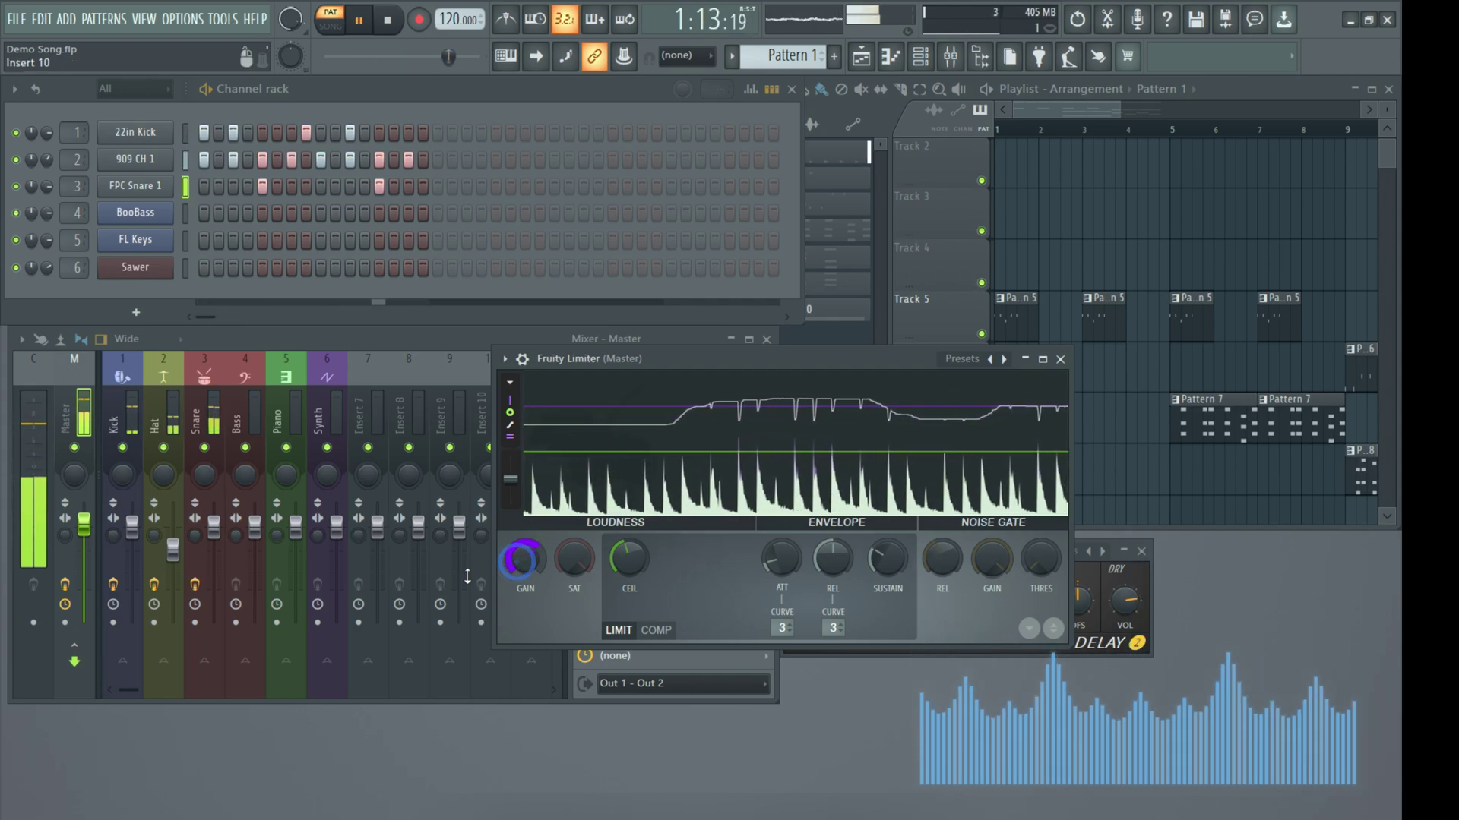
key(space)
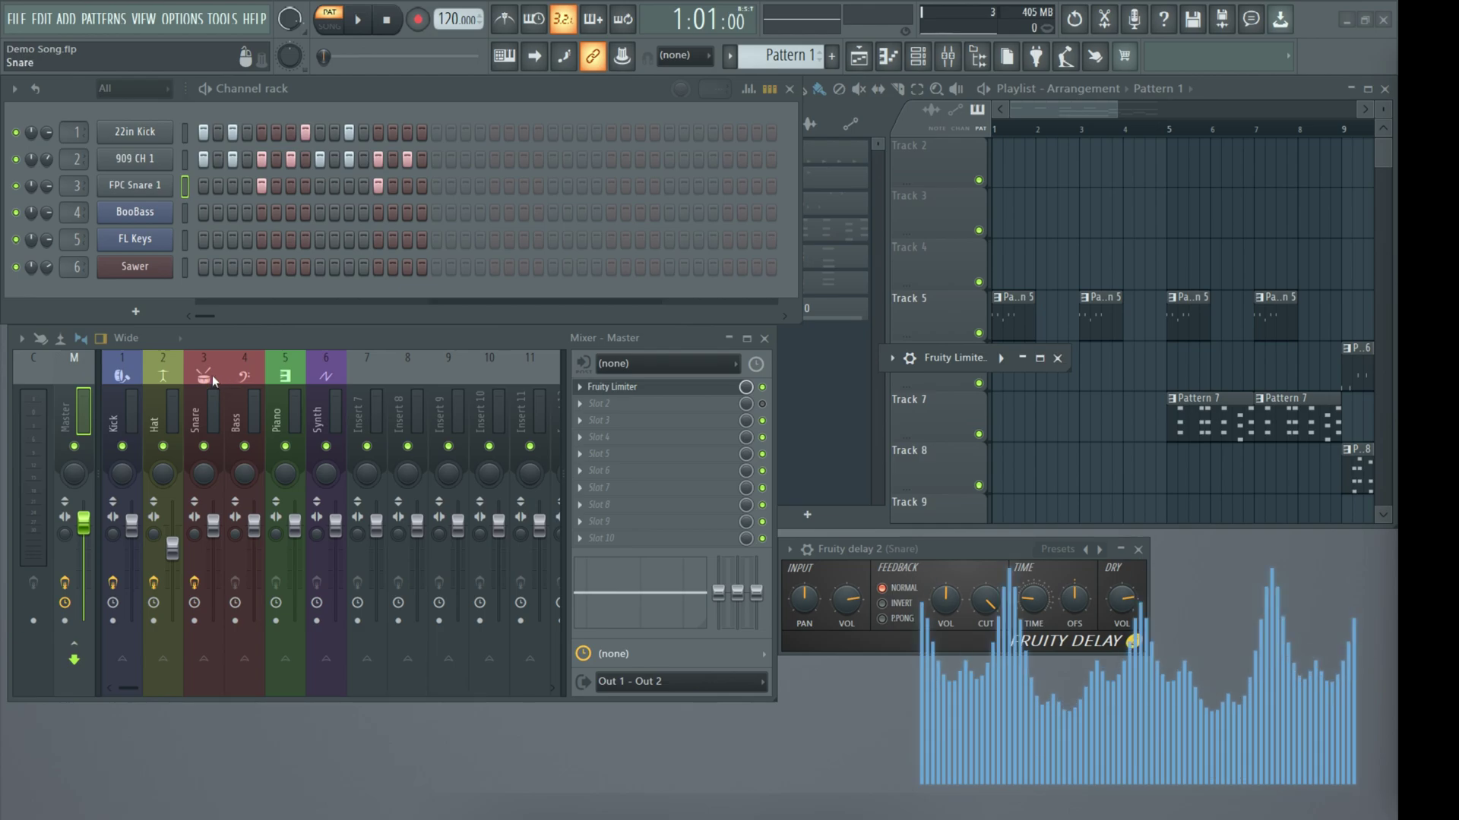
Play Pattern 1 with the Snare track selected, try its built-in EQ band levels, and stop playback
click(192, 363)
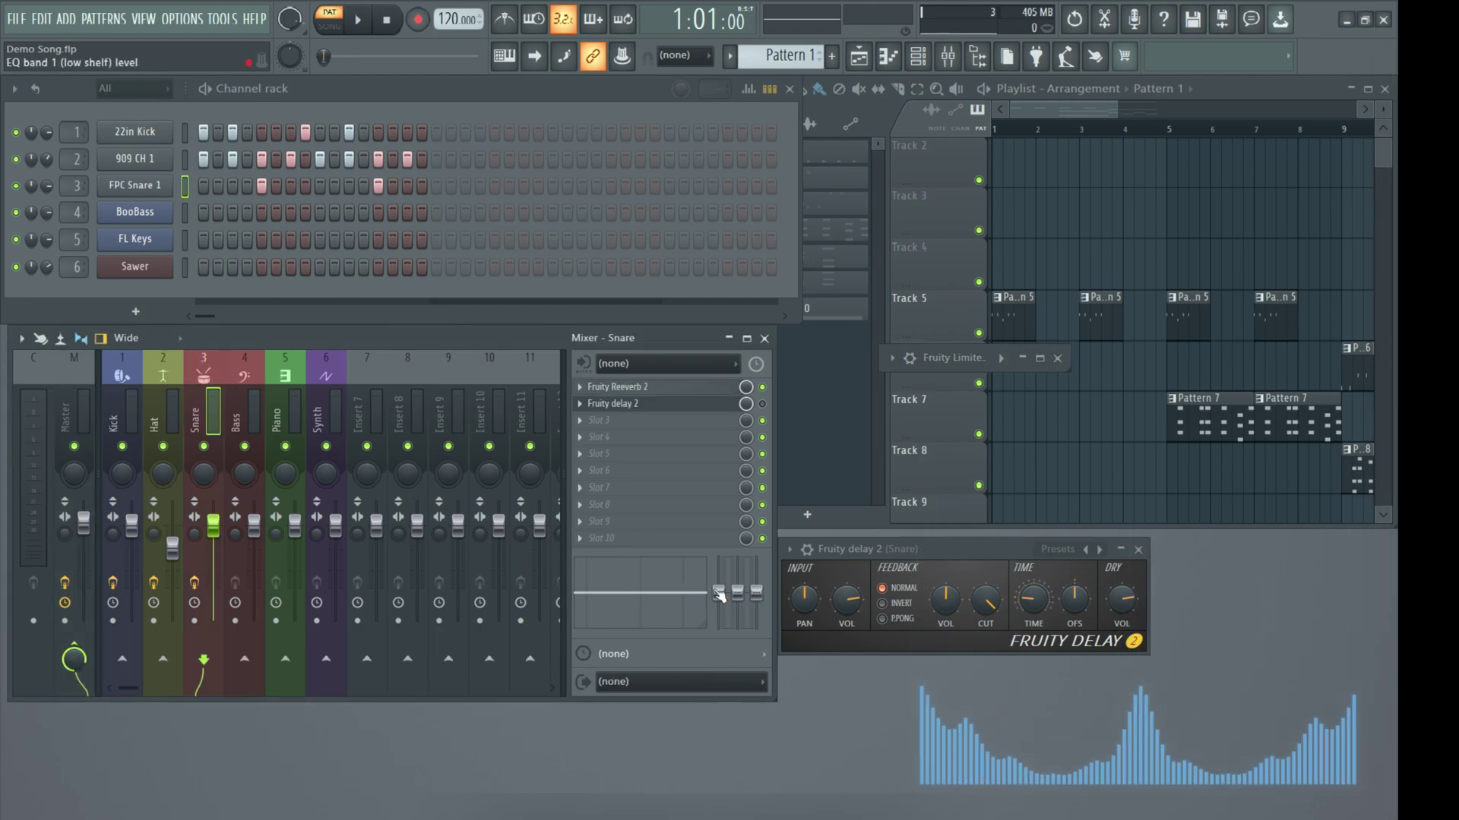
click(360, 23)
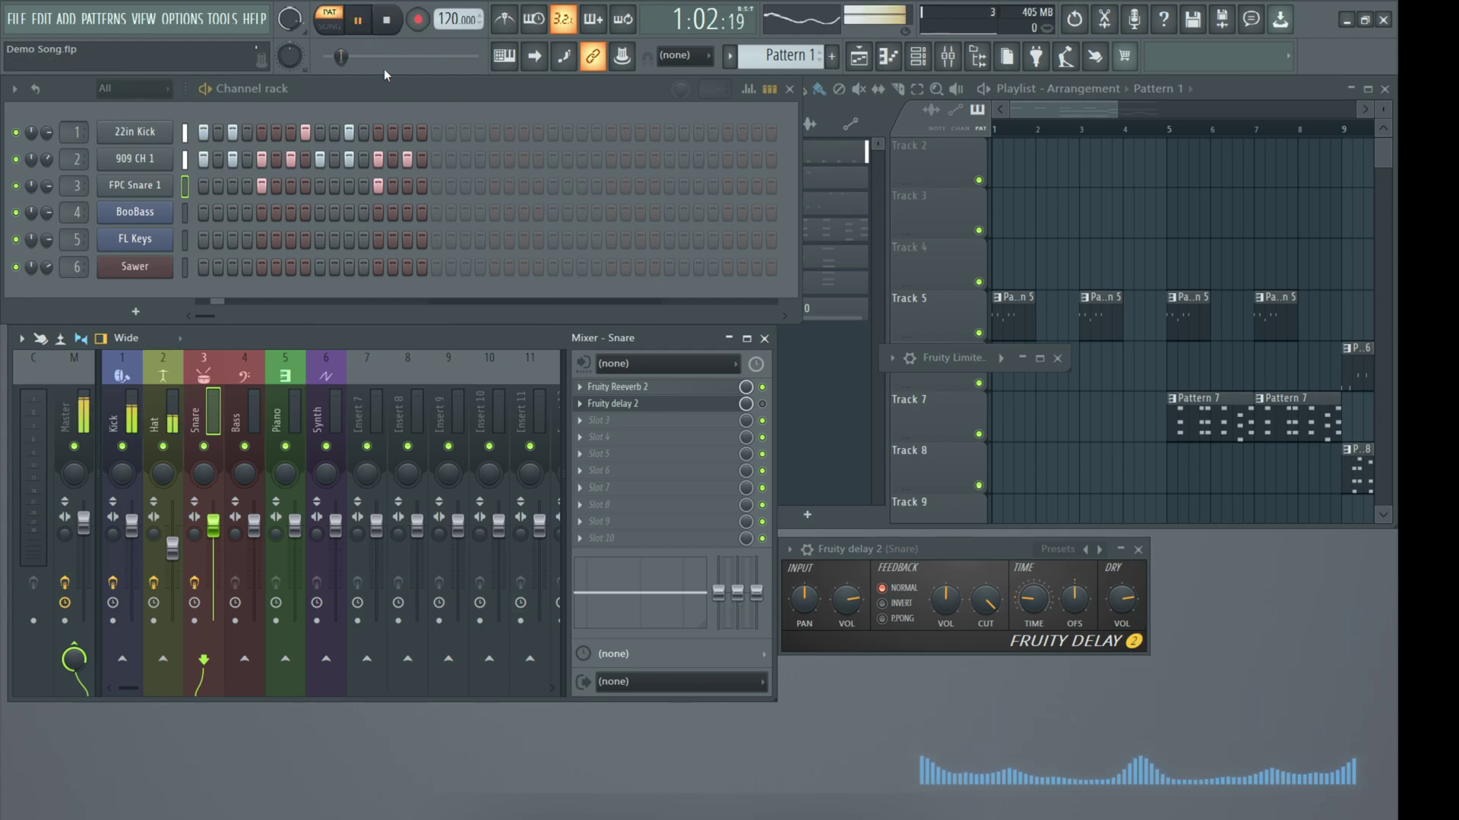
mouse_move(737, 591)
mouse_down()
mouse_move(737, 573)
mouse_move(737, 619)
mouse_move(756, 556)
mouse_move(756, 593)
mouse_move(718, 578)
mouse_move(718, 559)
mouse_move(718, 593)
mouse_up()
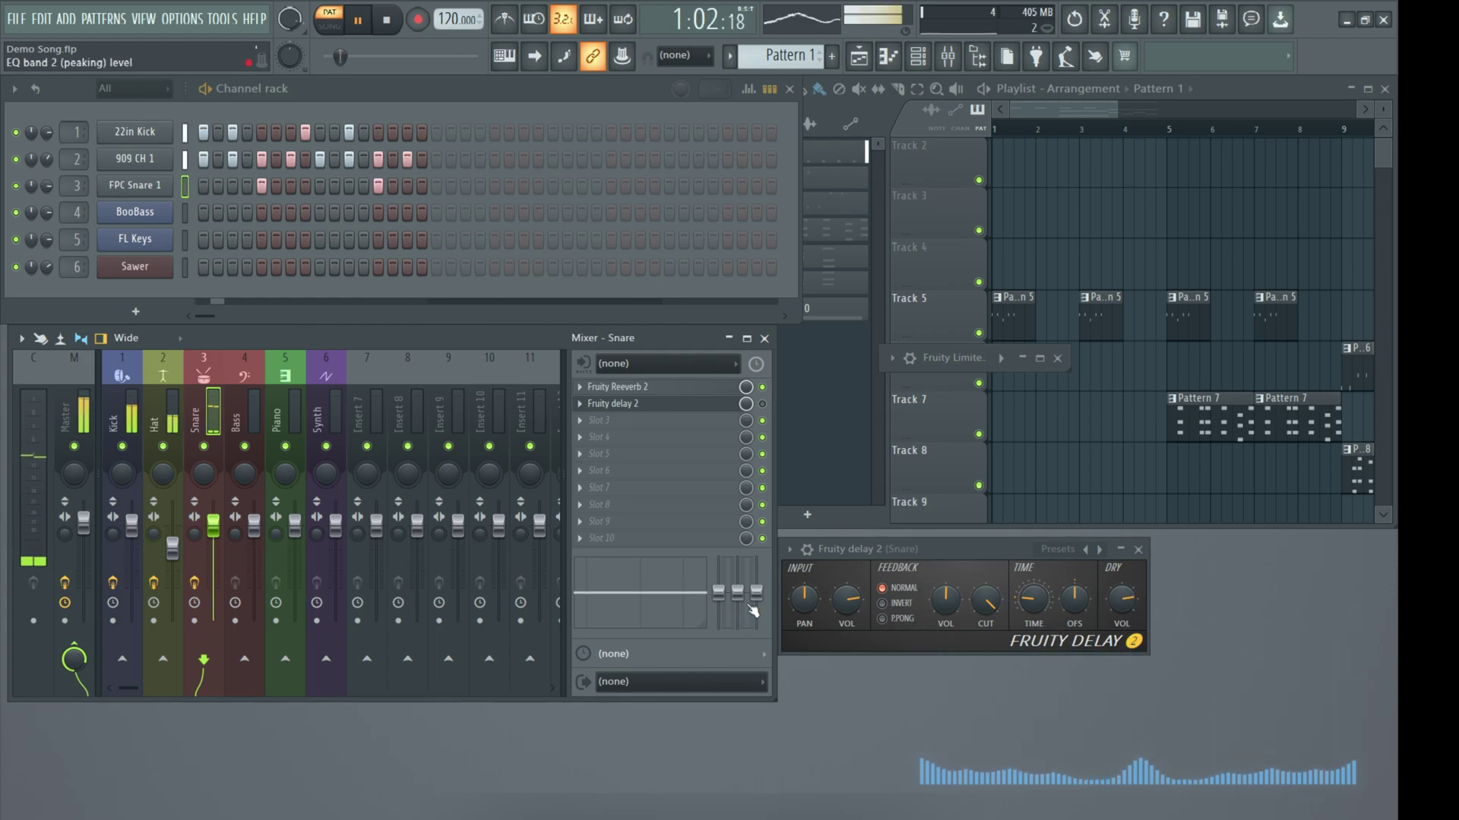
click(389, 20)
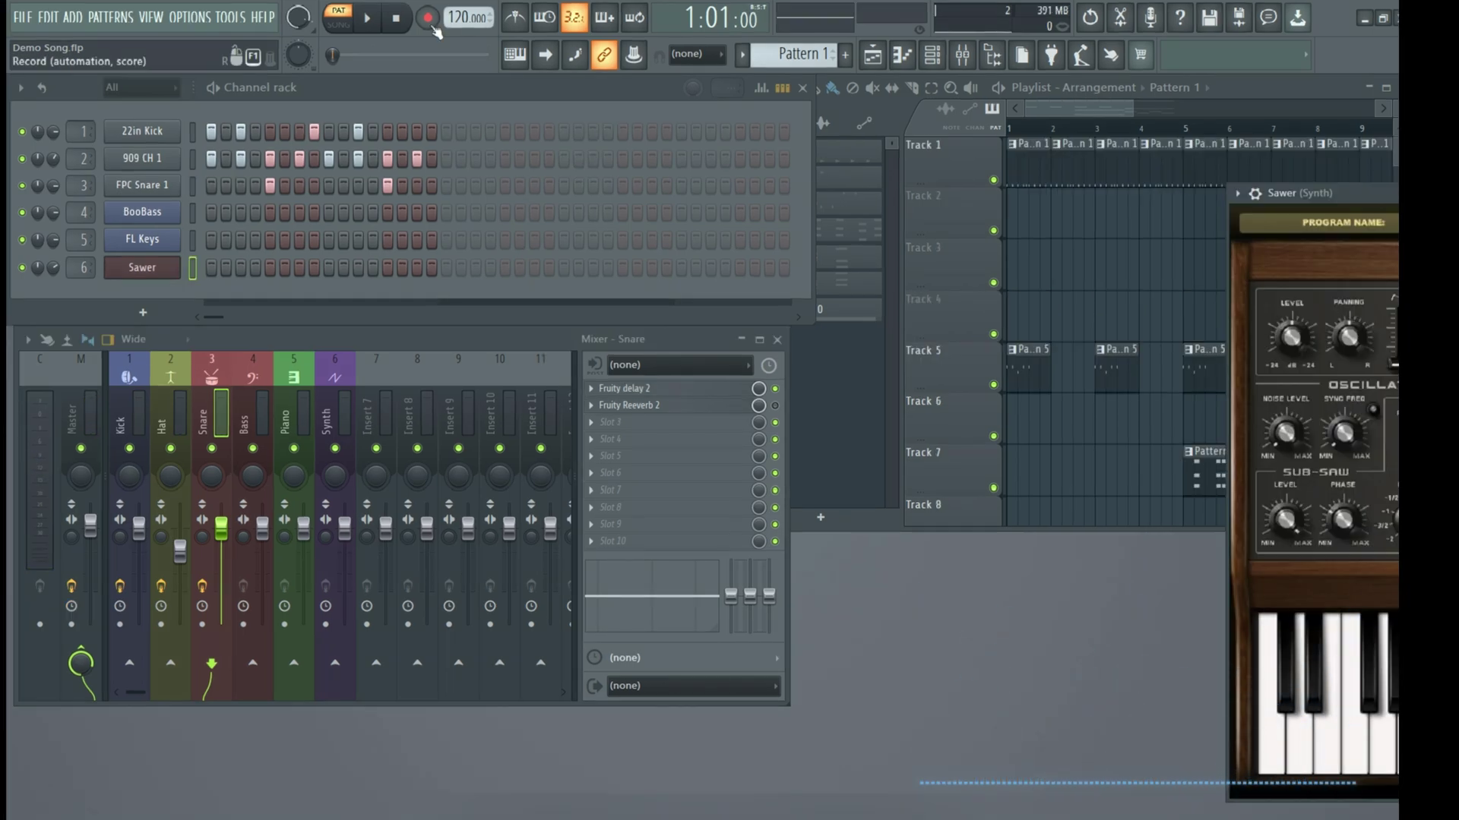
During playback, switch the Snare's Fruity Reeverb 2 on and Fruity Delay 2 off, and move the delay below the reverb
key(space)
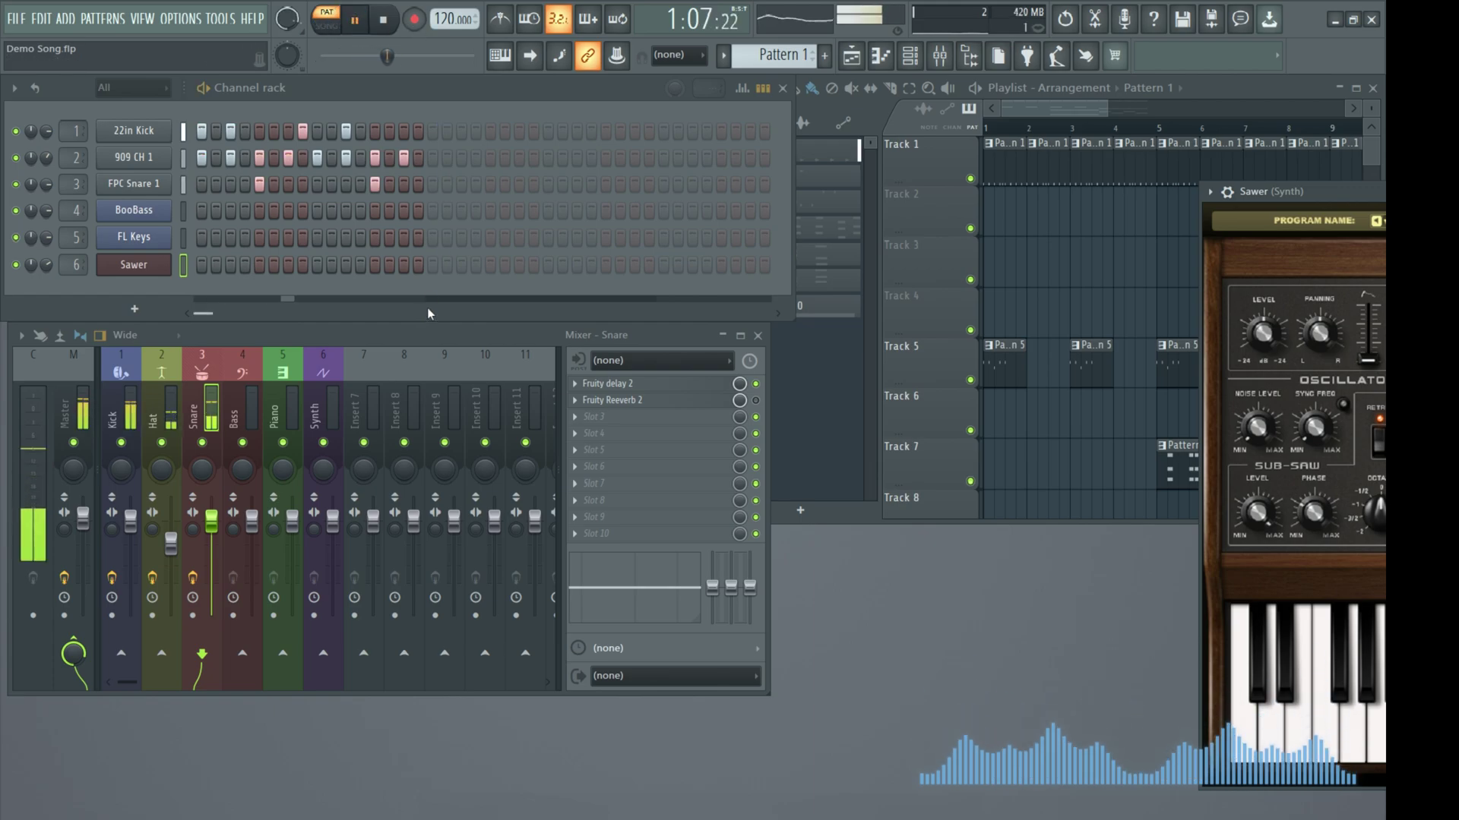
click(756, 400)
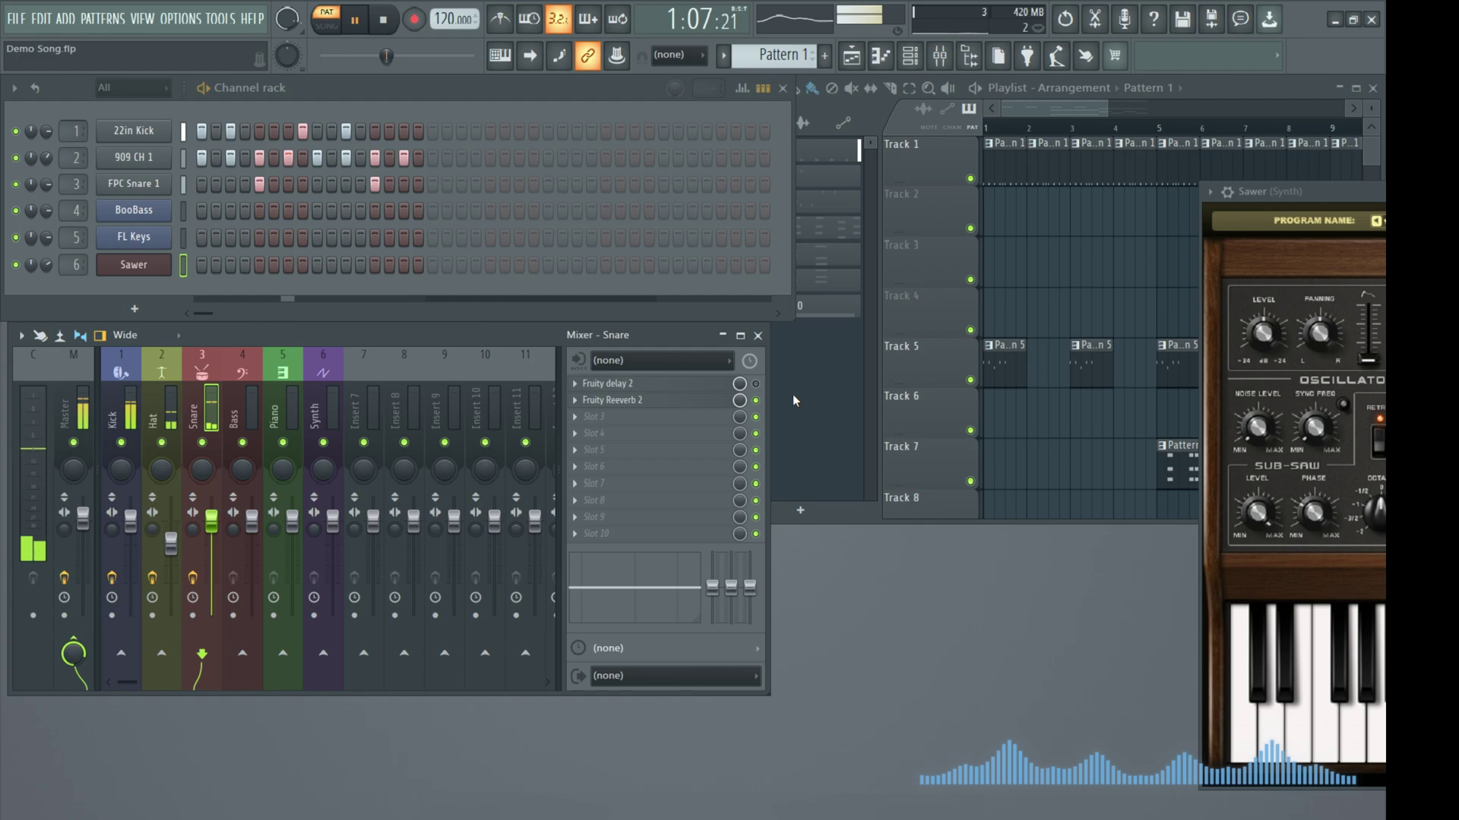
click(581, 391)
click(612, 688)
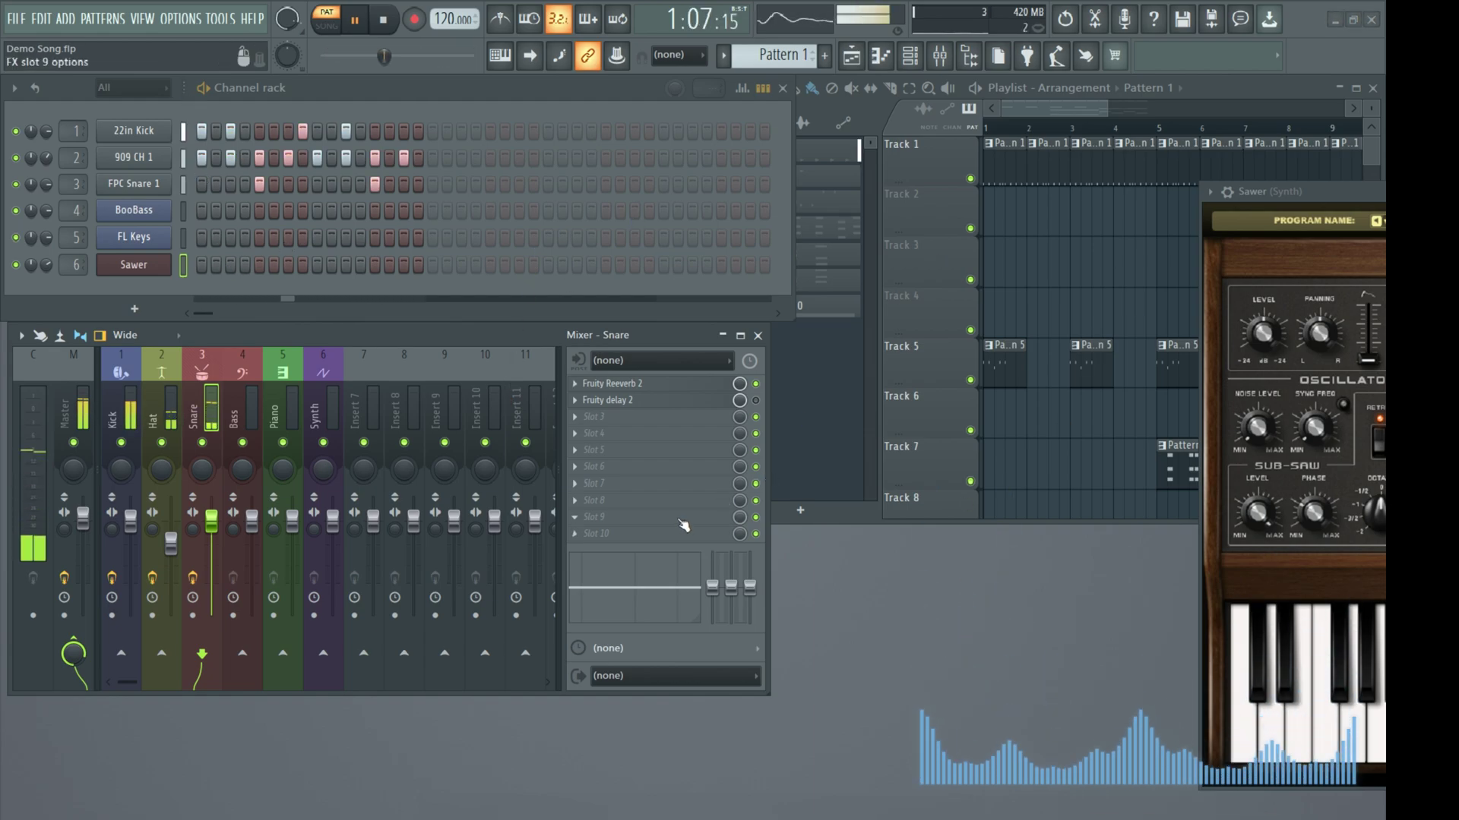
Open the Snare's Fruity Reeverb 2, adjust its wet level, and move its window down below the effect slots
click(617, 383)
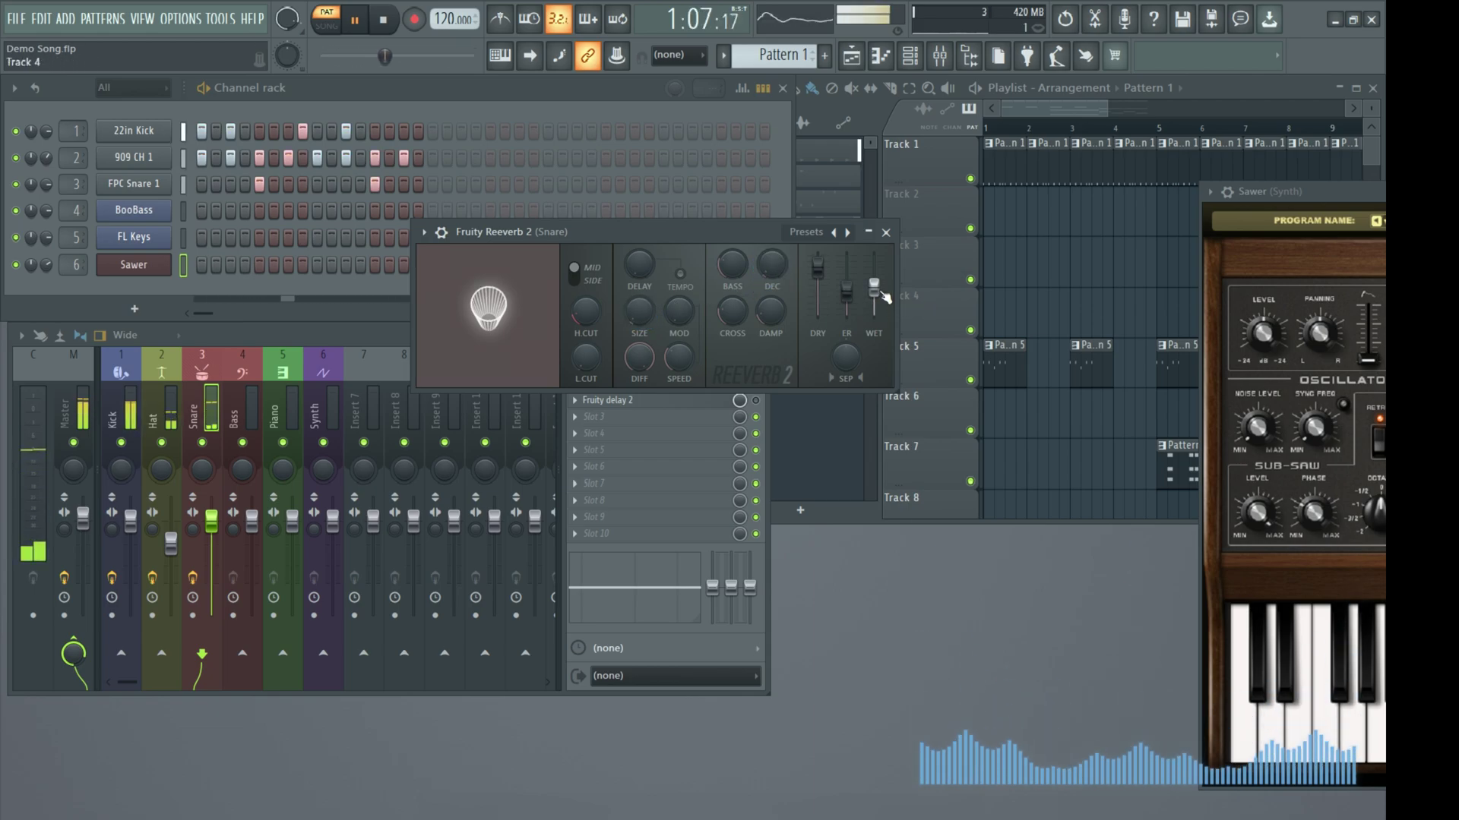
mouse_move(873, 279)
mouse_down()
mouse_move(874, 315)
mouse_move(874, 288)
mouse_up()
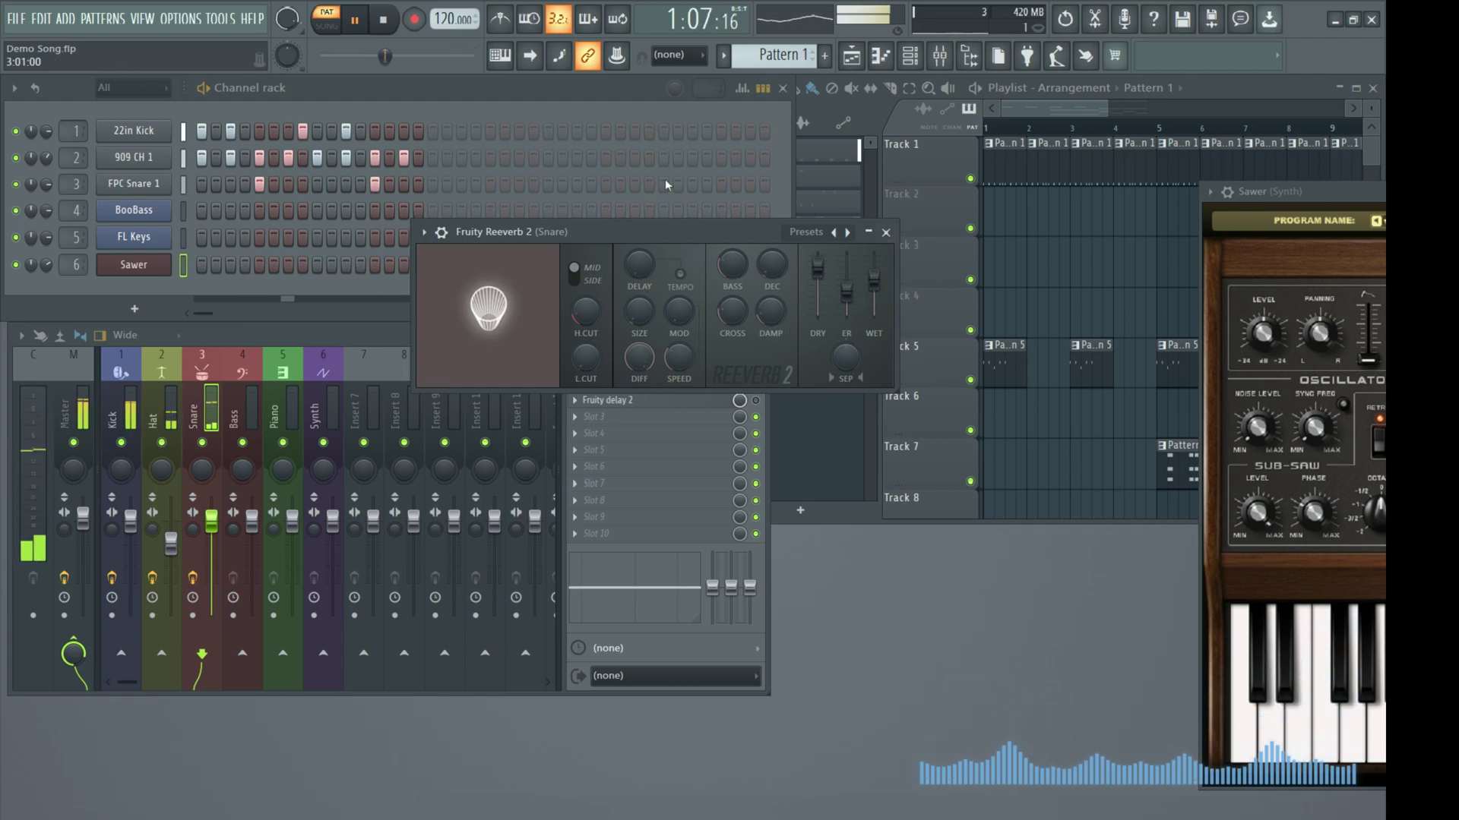
drag(669, 227, 667, 562)
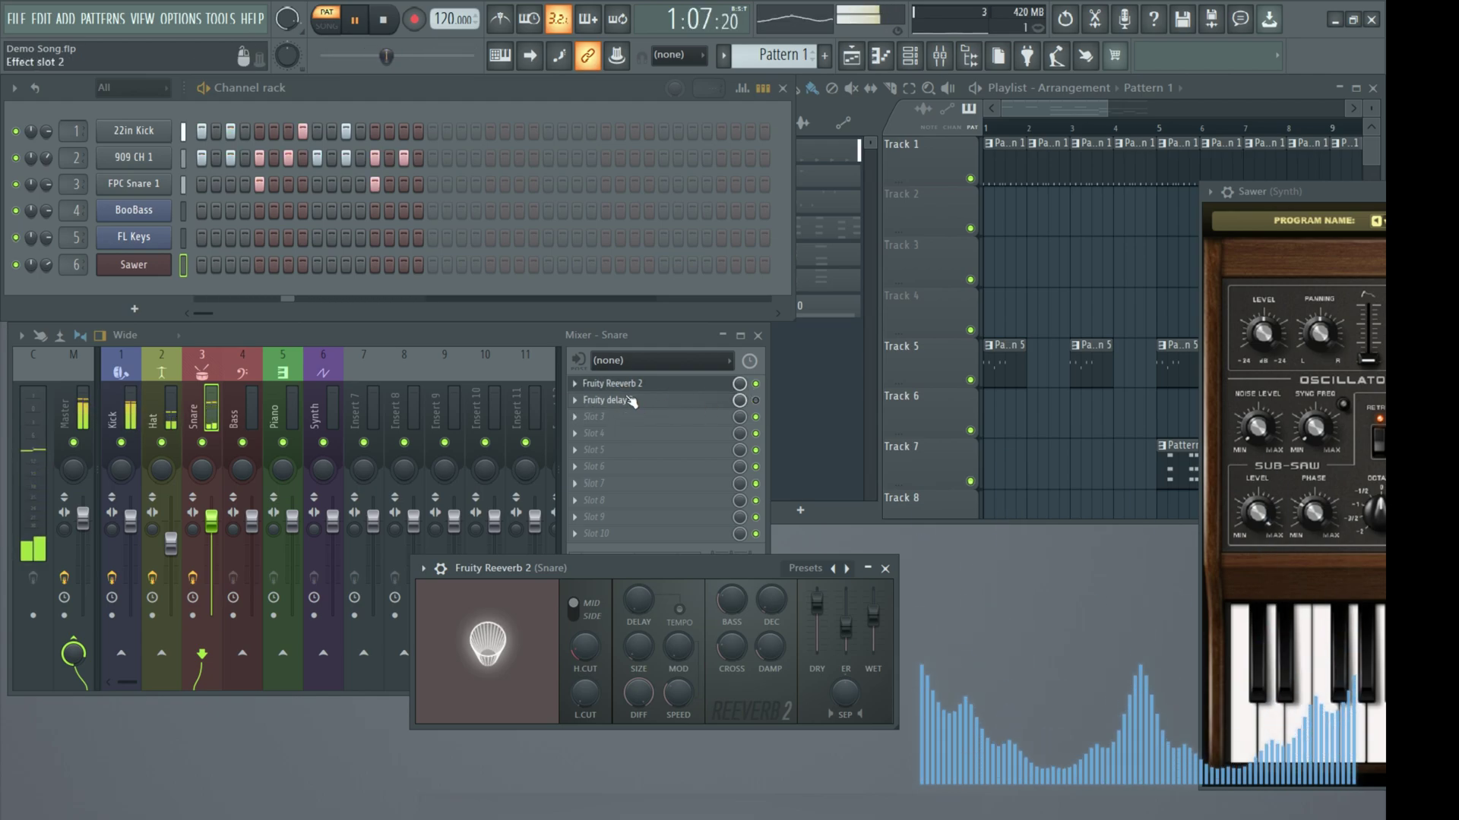
Switch on and open the Snare's Fruity Delay 2, adjust its delay time, input volume and feedback cutoff, and close it
click(730, 400)
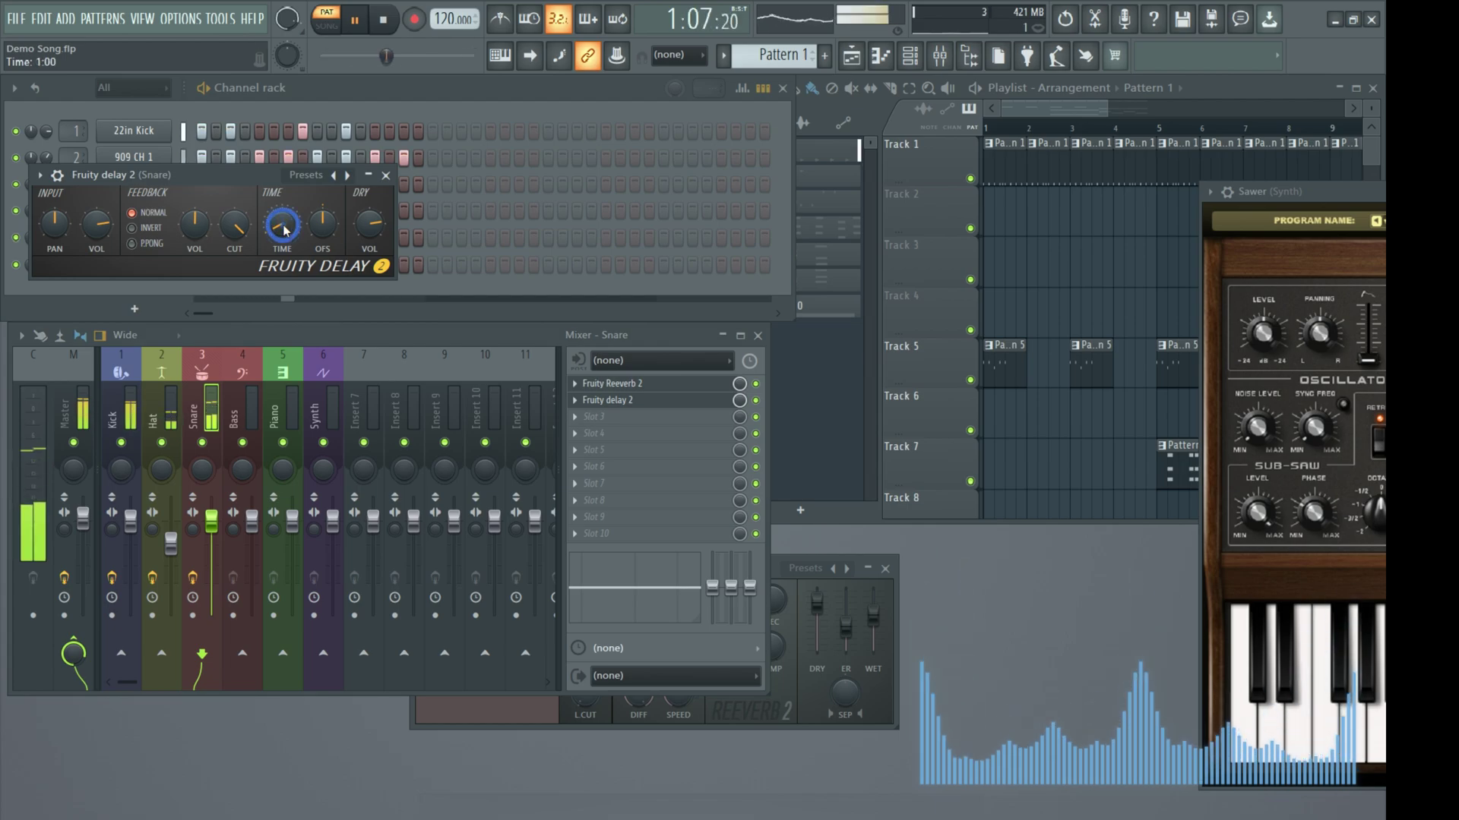
drag(285, 231, 285, 251)
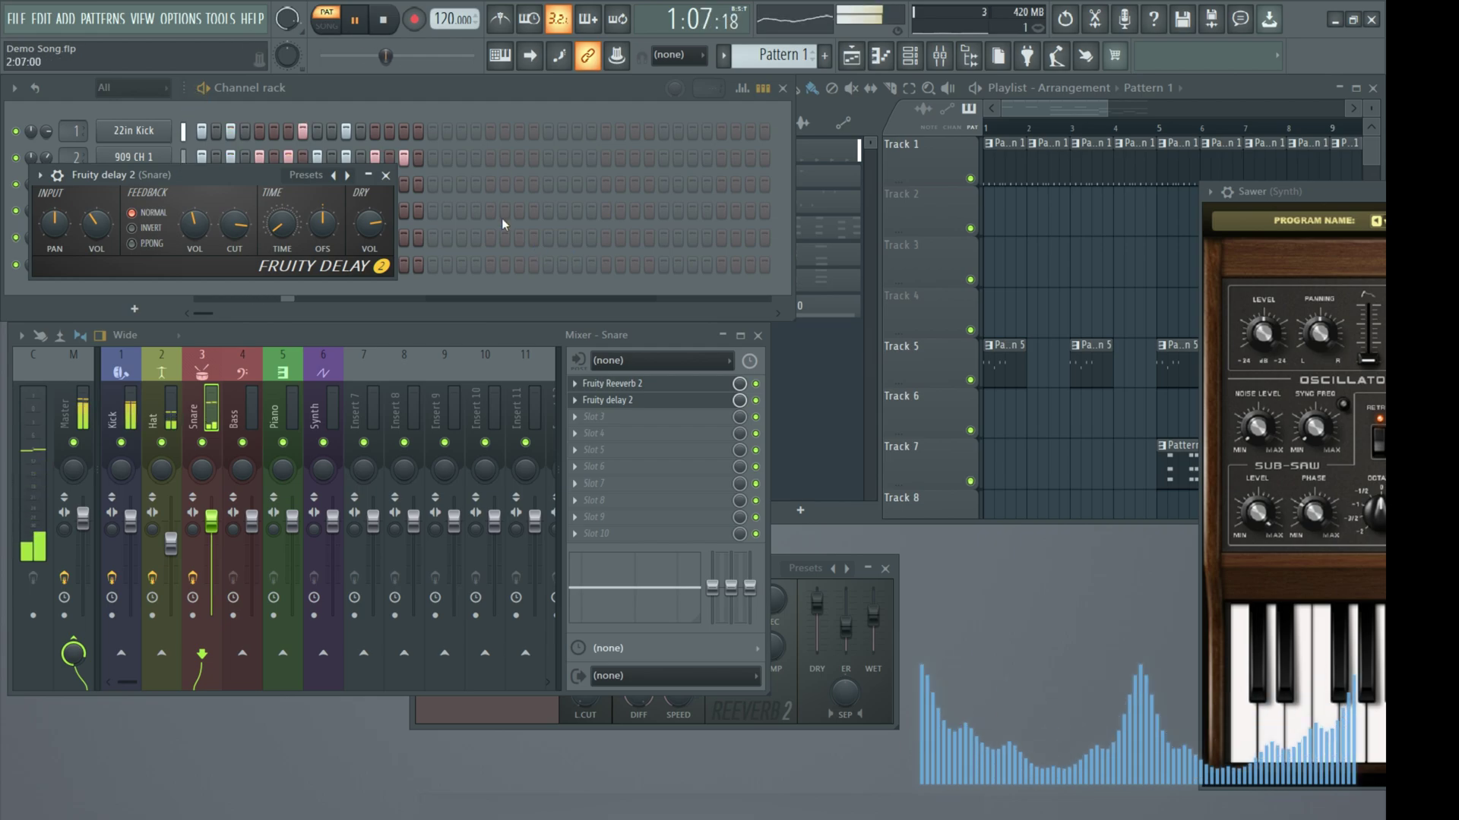
click(386, 175)
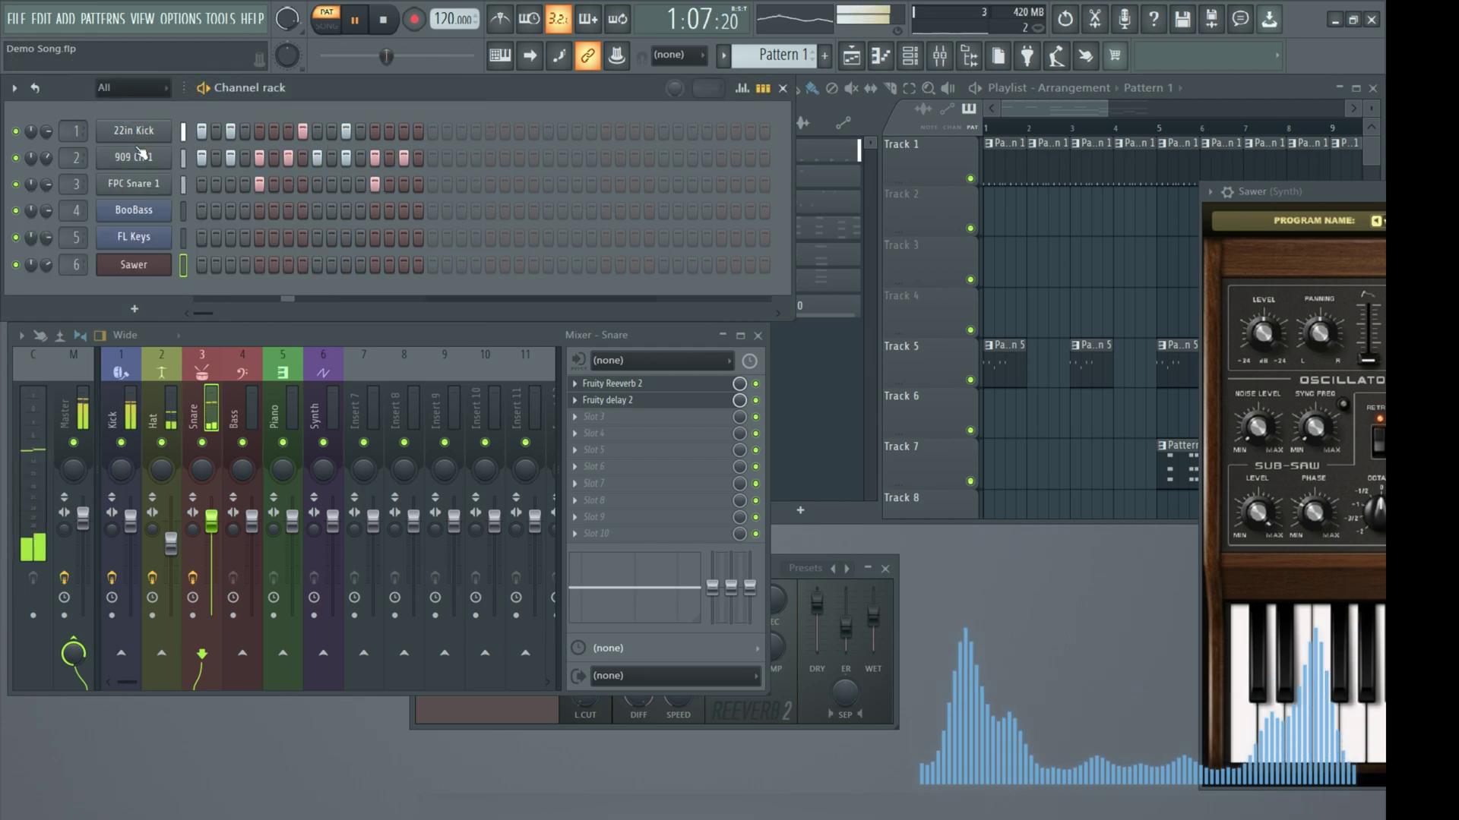
Go through the Snare and Kick track faders and lower the Hat track's volume slightly
mouse_move(211, 522)
mouse_down()
mouse_move(211, 604)
mouse_move(212, 521)
mouse_up()
click(130, 521)
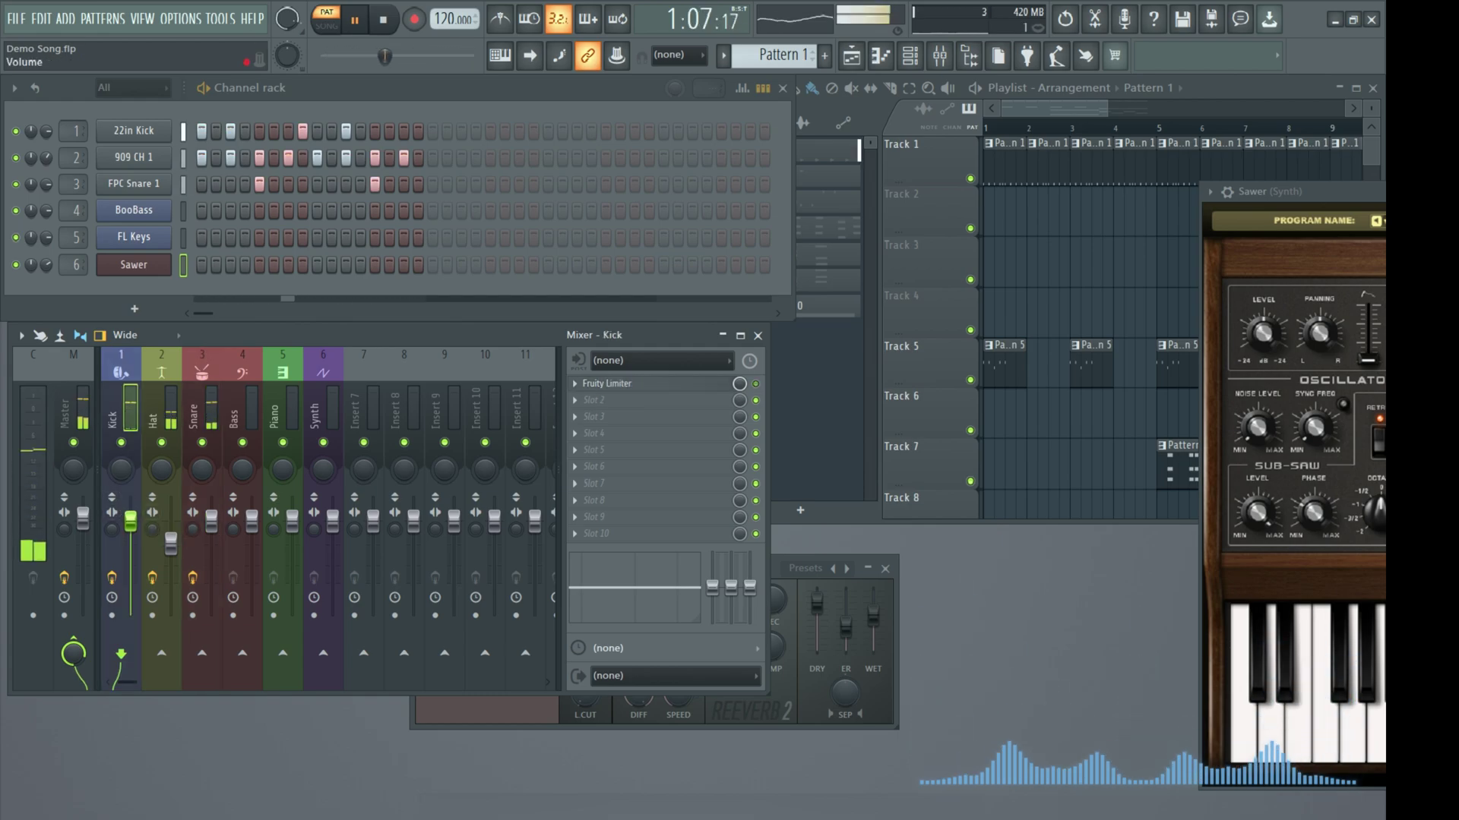
drag(171, 544, 171, 552)
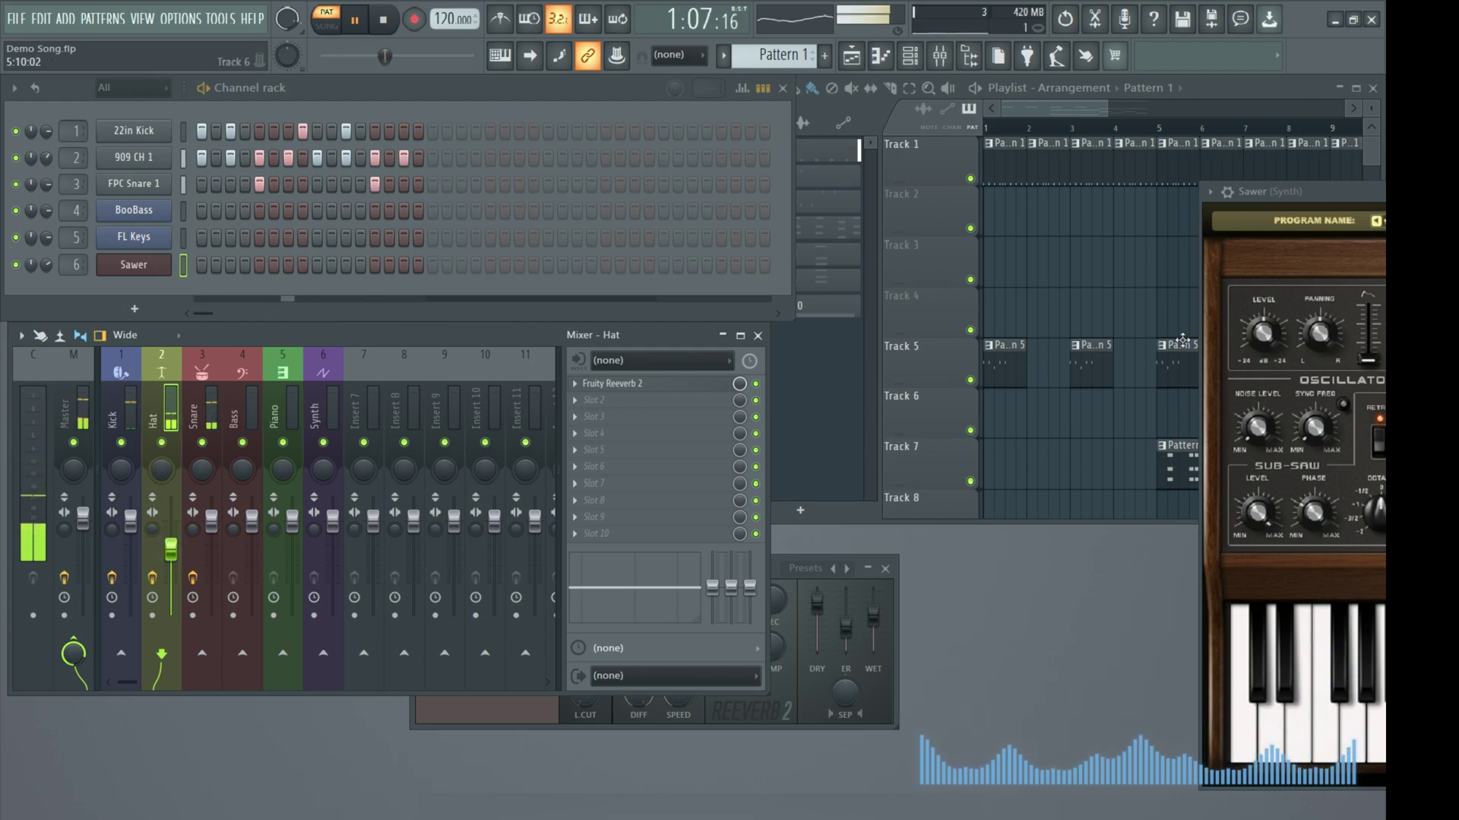
Play the arrangement from bar 1 in song mode, lower the BooBass and Sawer channel volumes, and stop playback
click(988, 129)
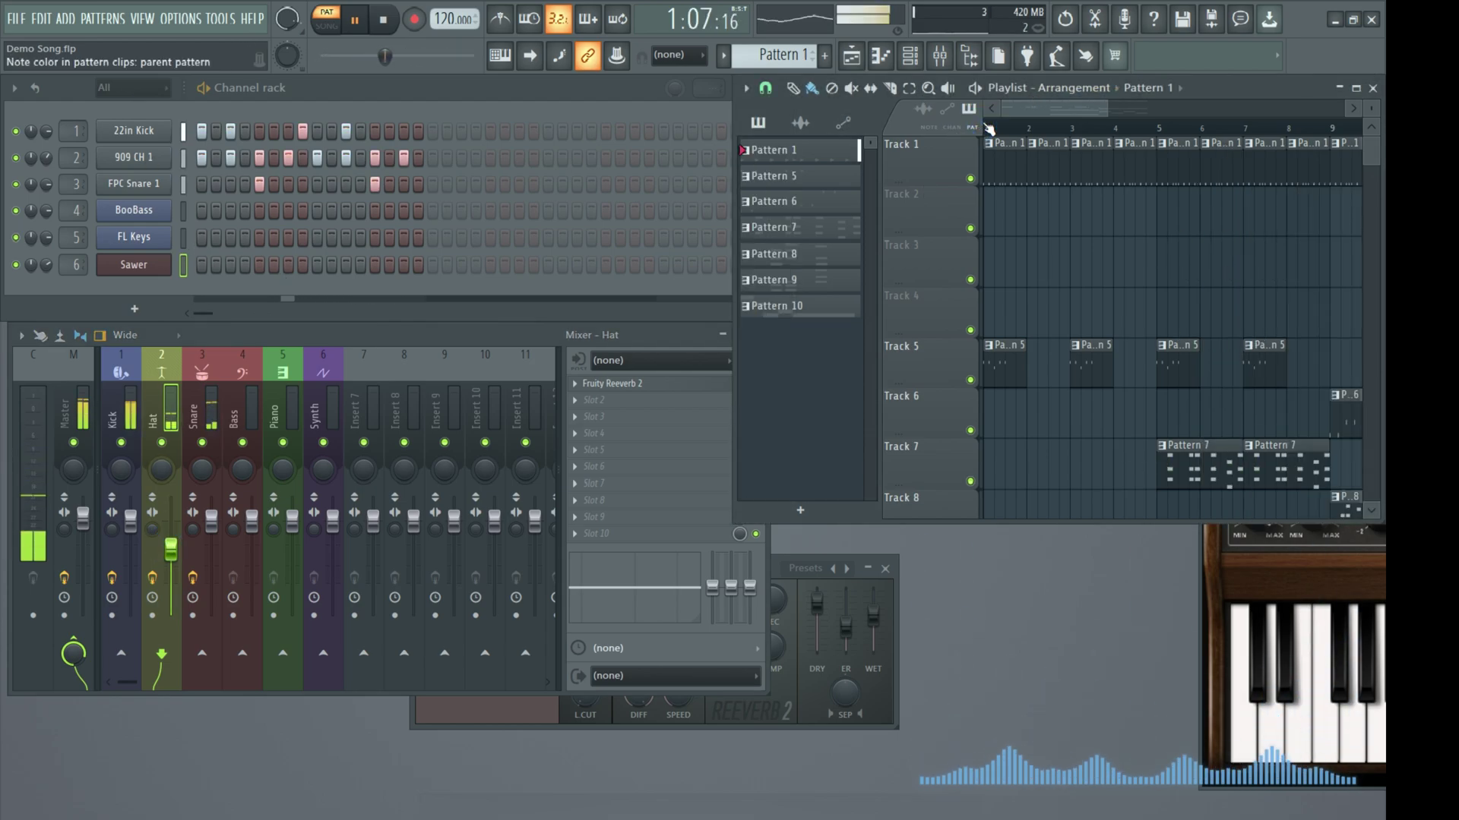
click(985, 129)
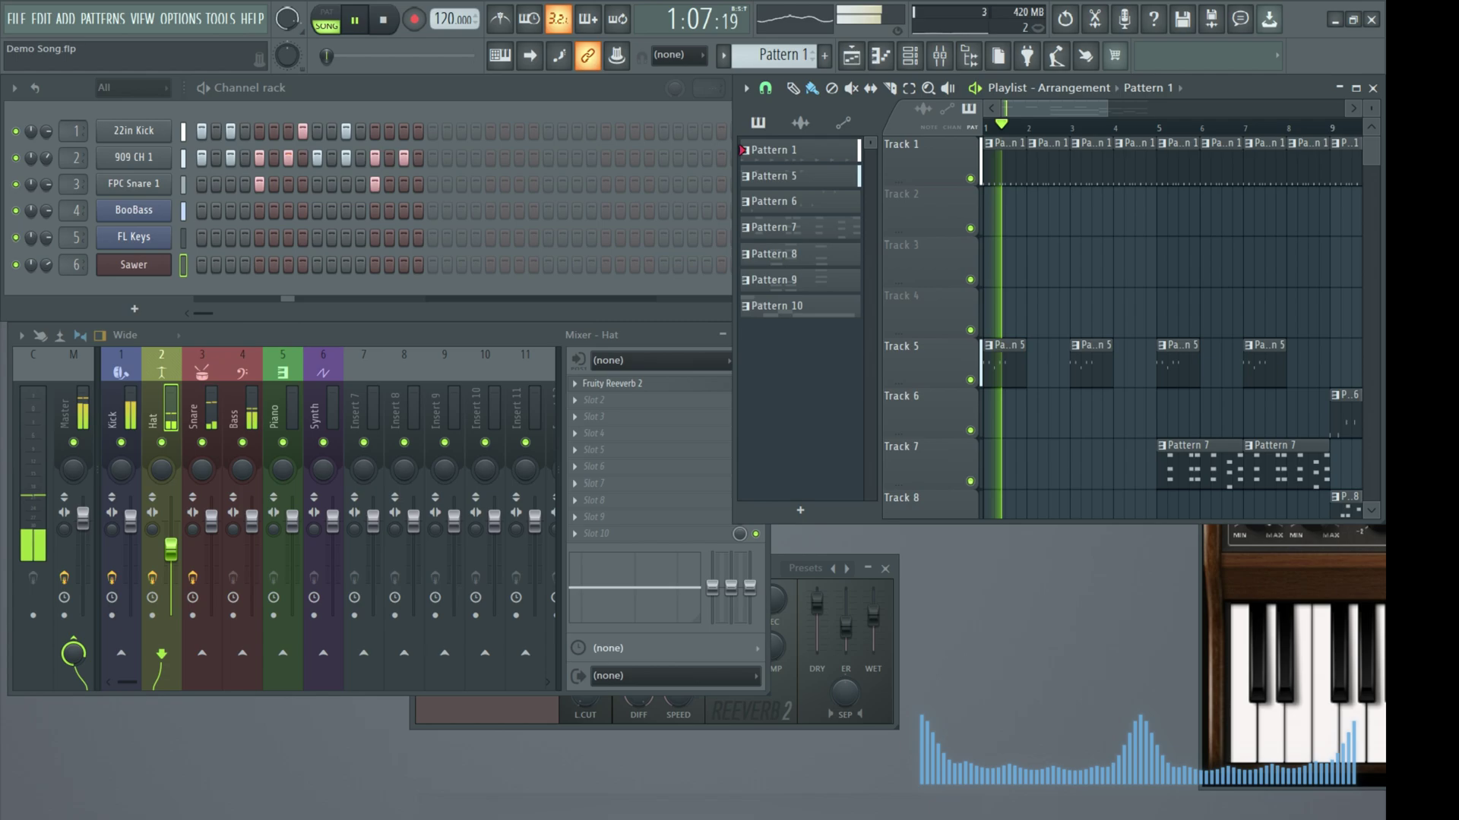
drag(46, 210, 47, 219)
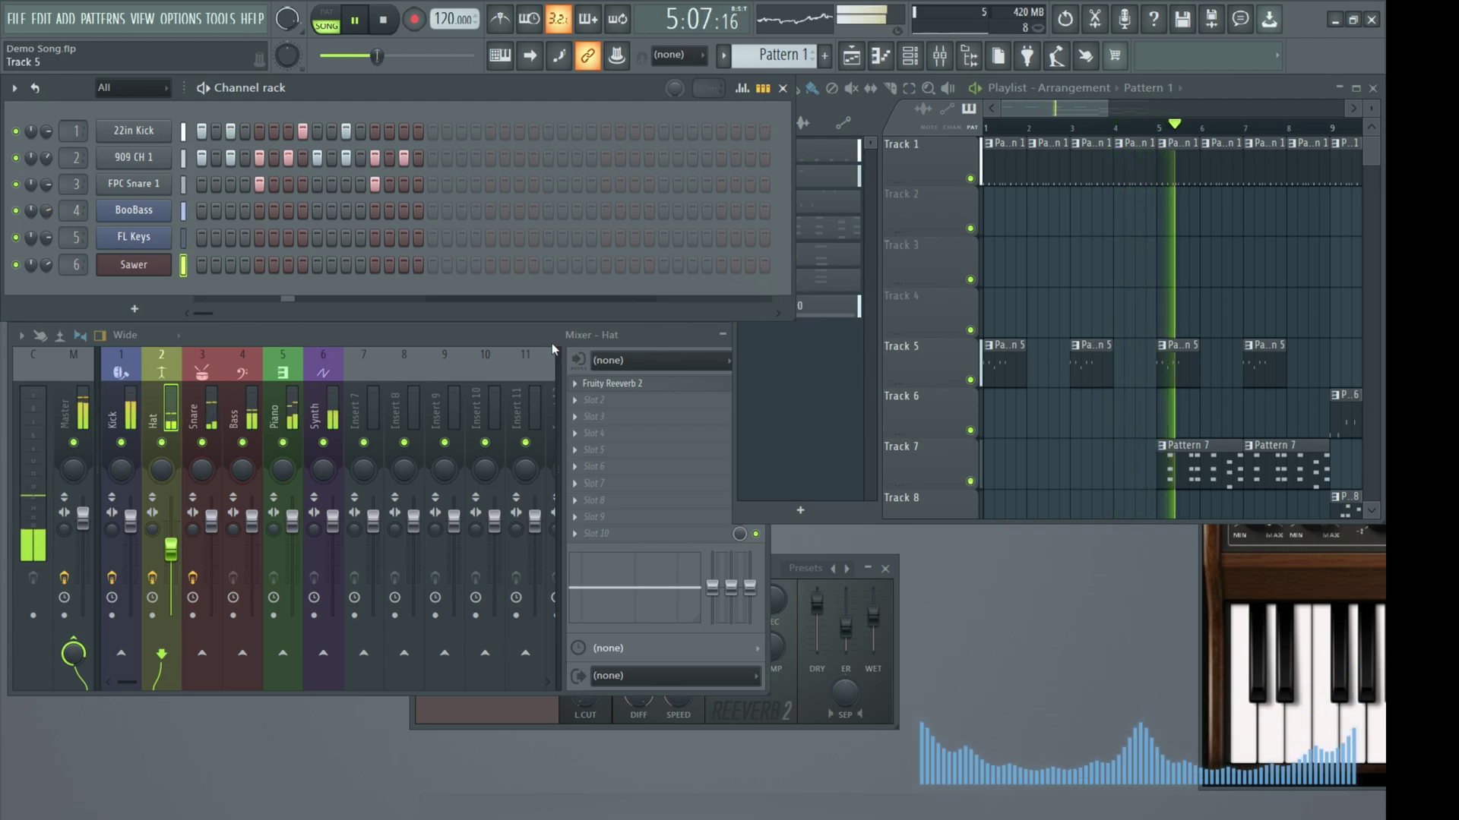
drag(47, 265, 47, 292)
key(space)
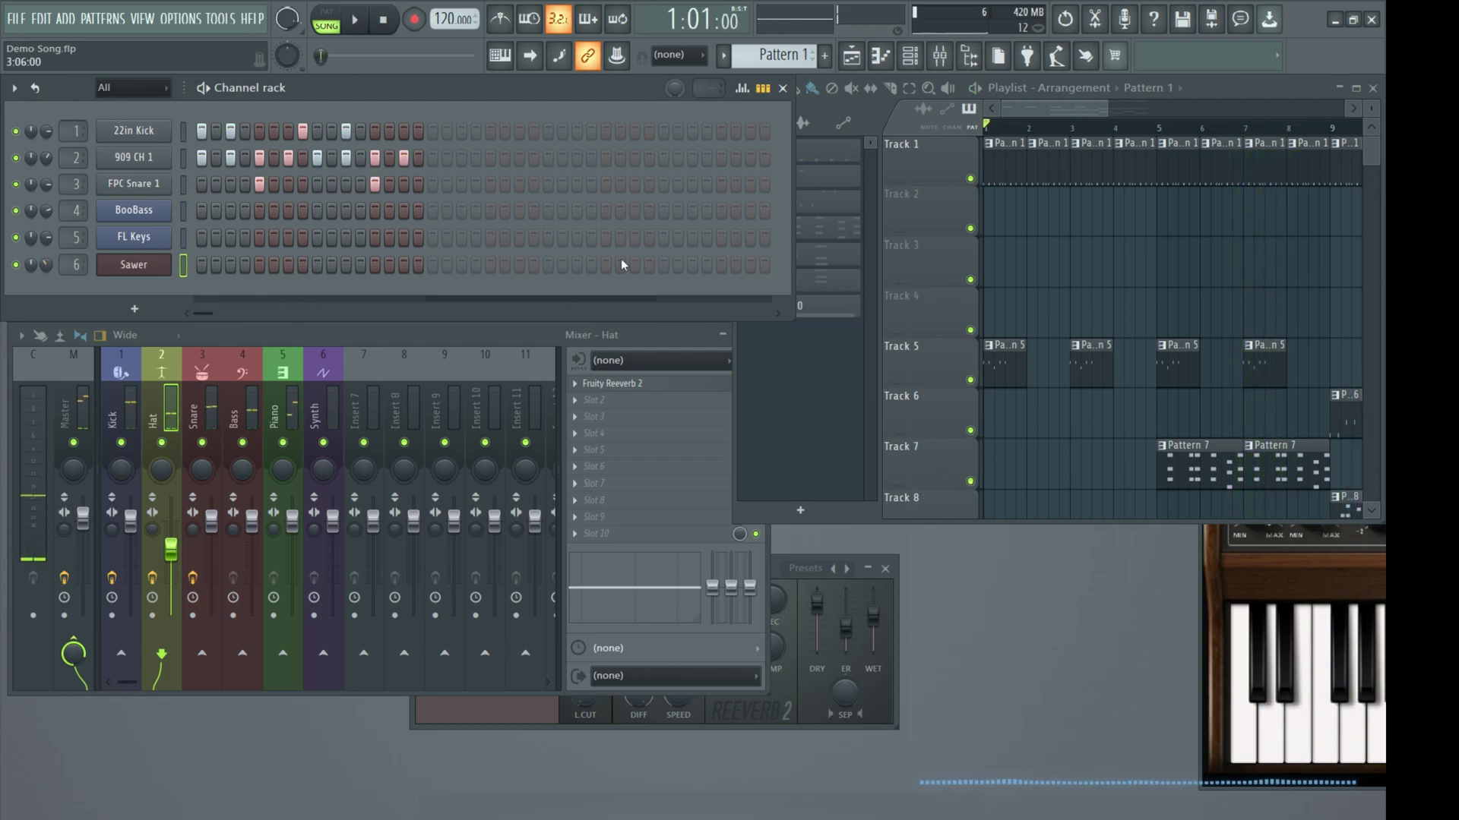
Open the FL Keys instrument from the channel rack and move its window below the playlist
click(110, 236)
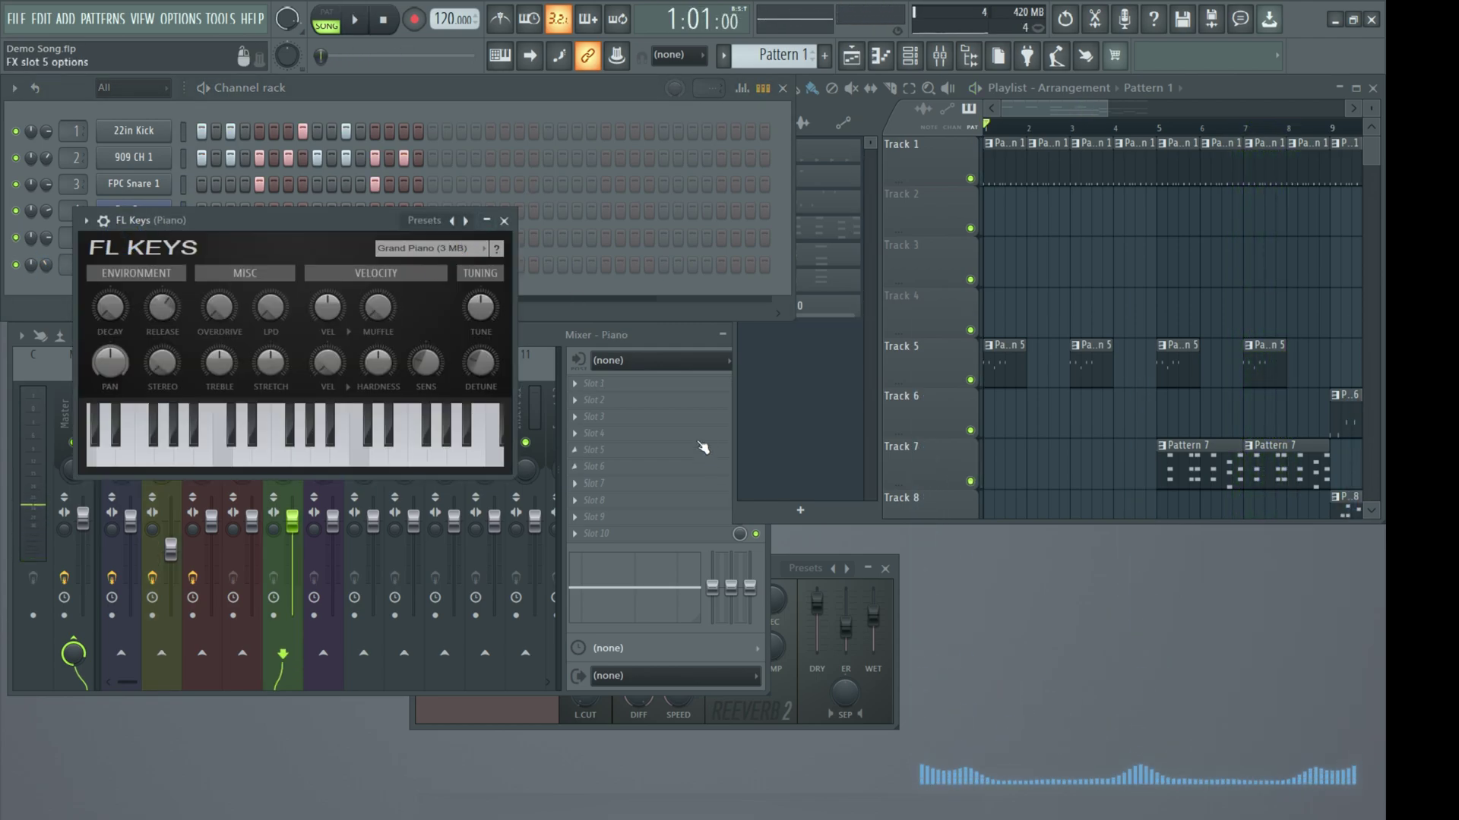
click(610, 316)
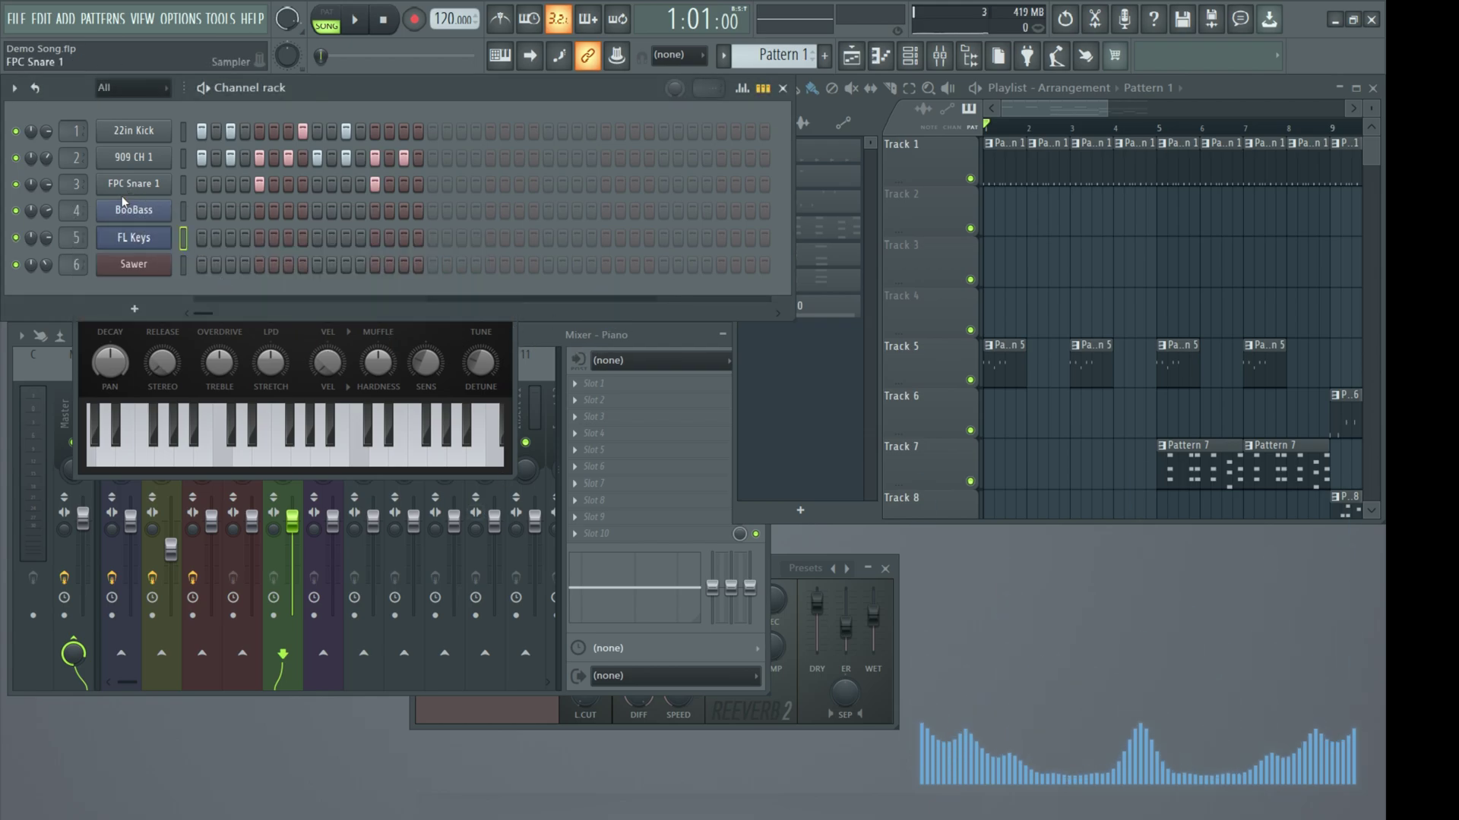
click(143, 240)
click(144, 241)
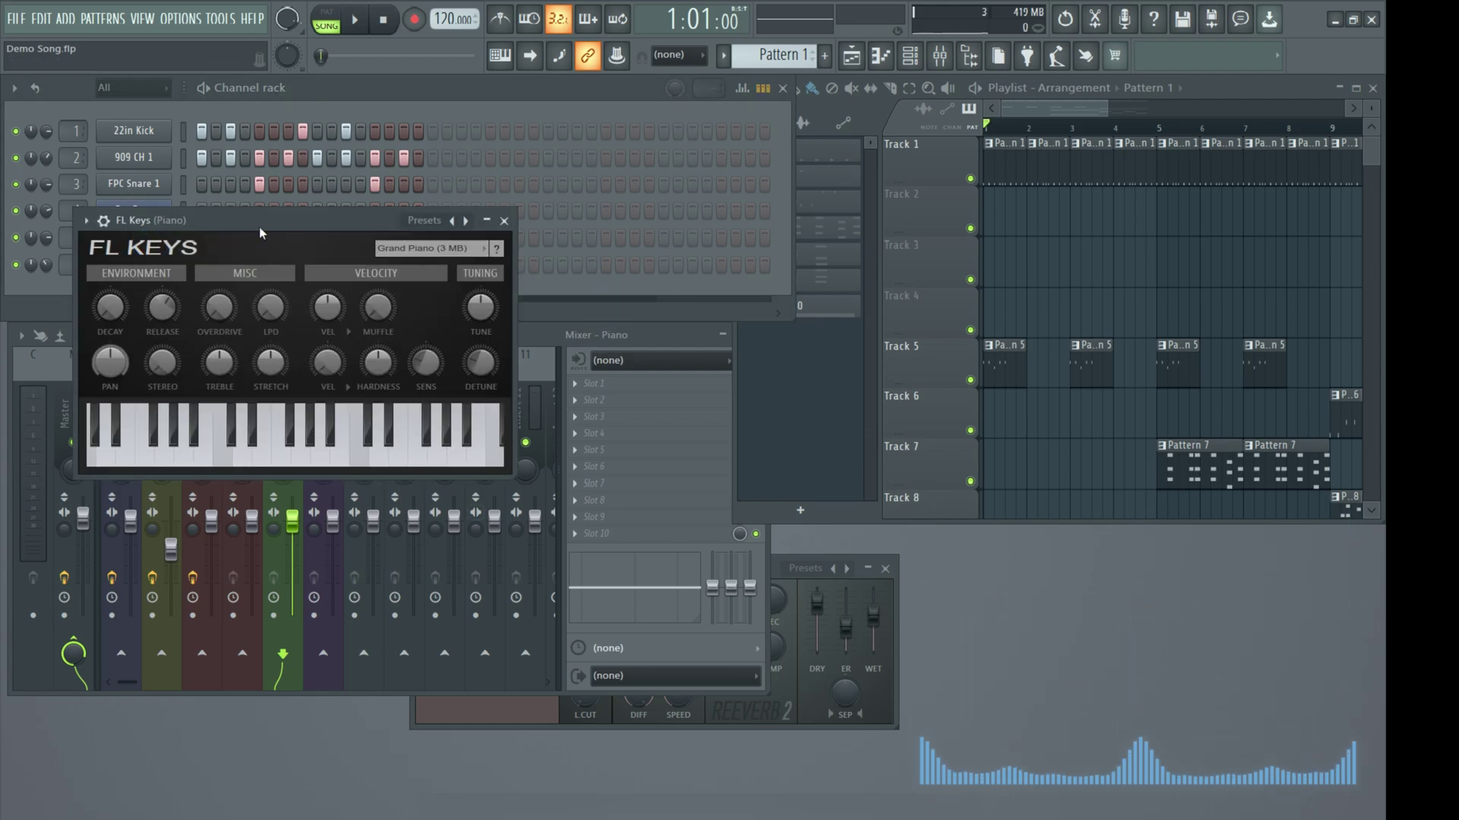
drag(259, 232, 1054, 528)
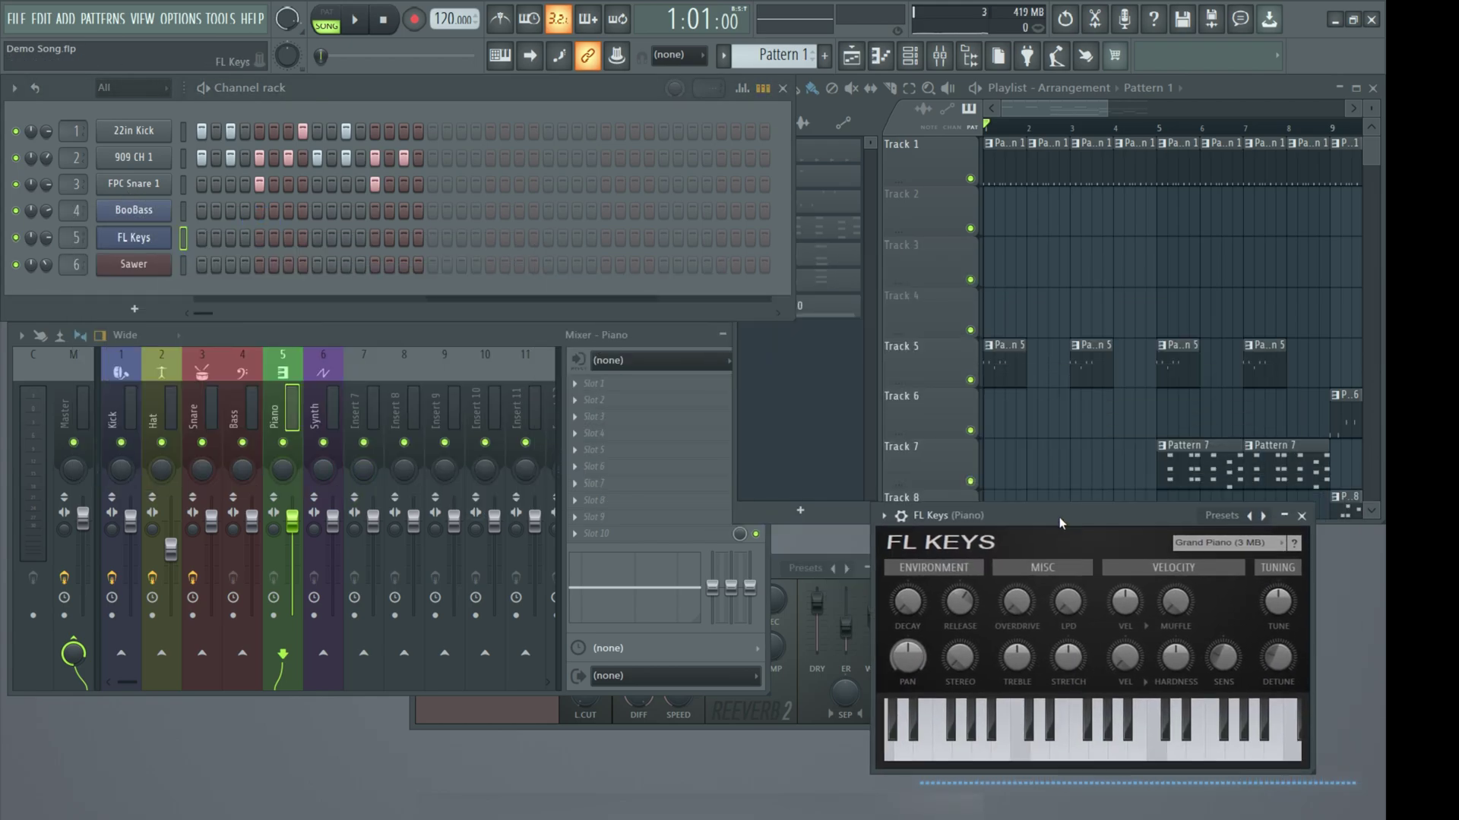
Load Fruity Delay 2 into the Piano track's first effect slot
click(283, 375)
click(596, 384)
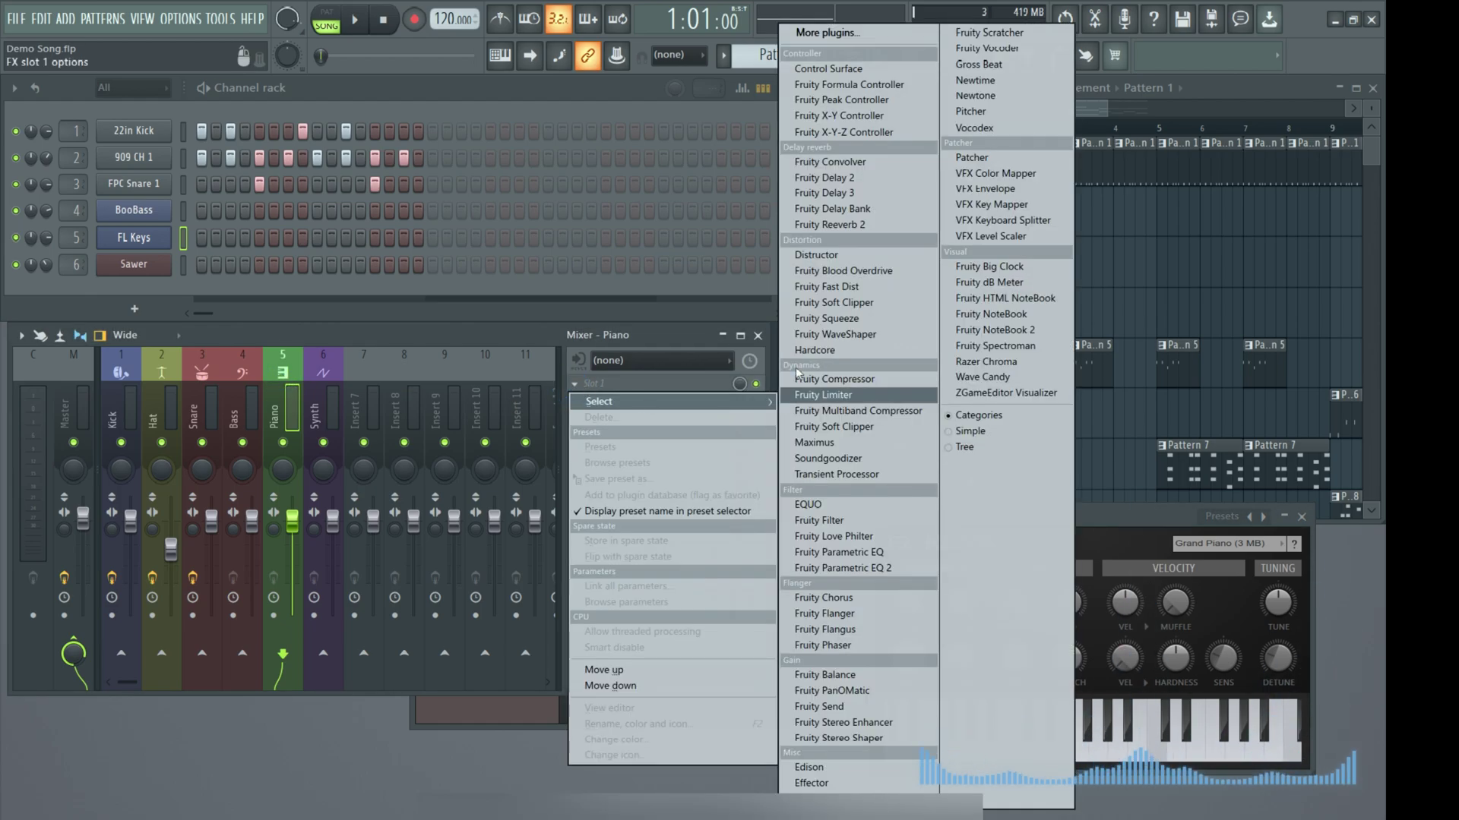
click(829, 180)
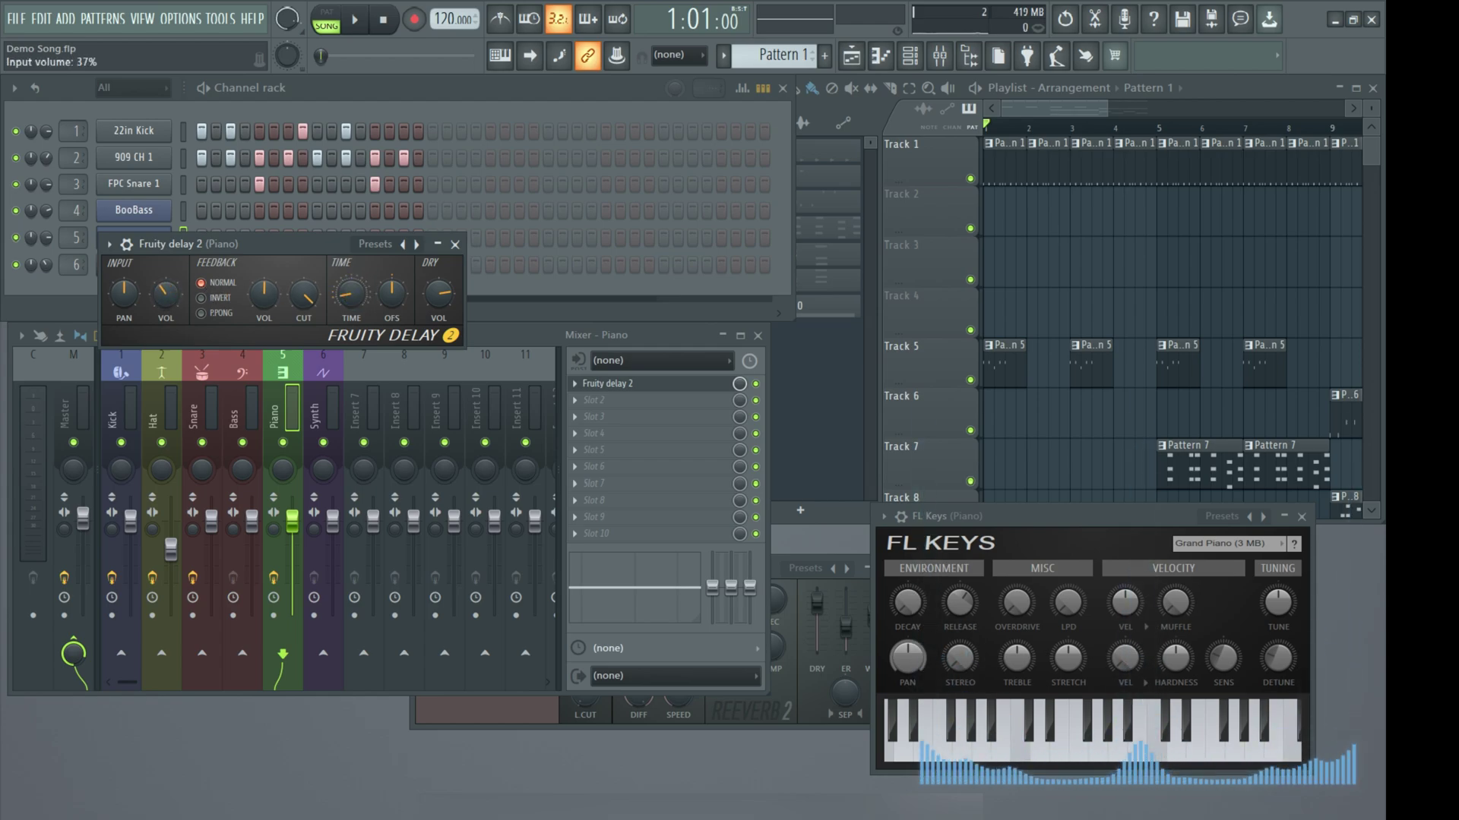
Play the song from bar 5 to audition the Piano track's Fruity Delay 2, and stop playback
click(358, 22)
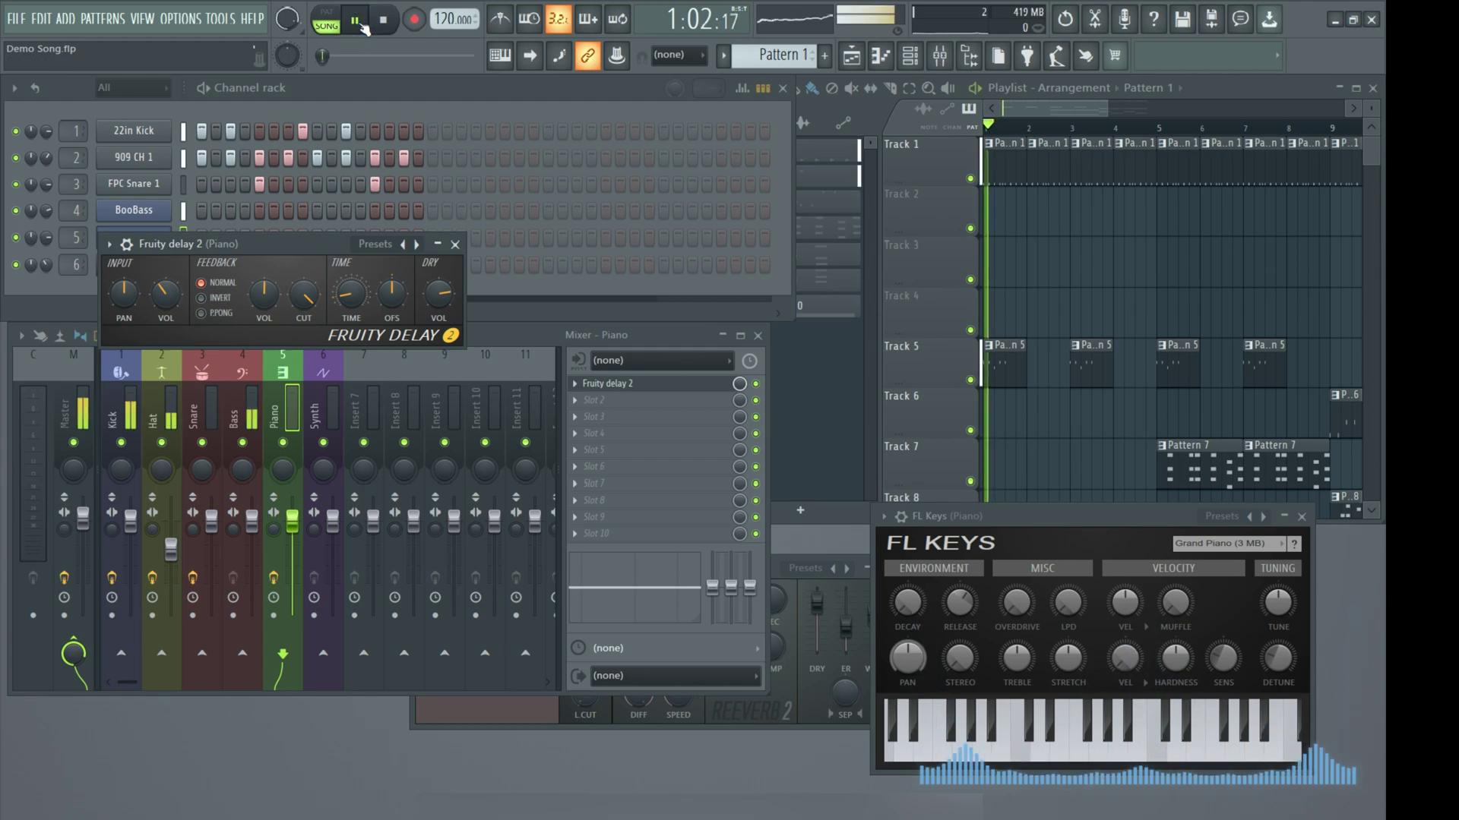
click(357, 22)
click(1166, 131)
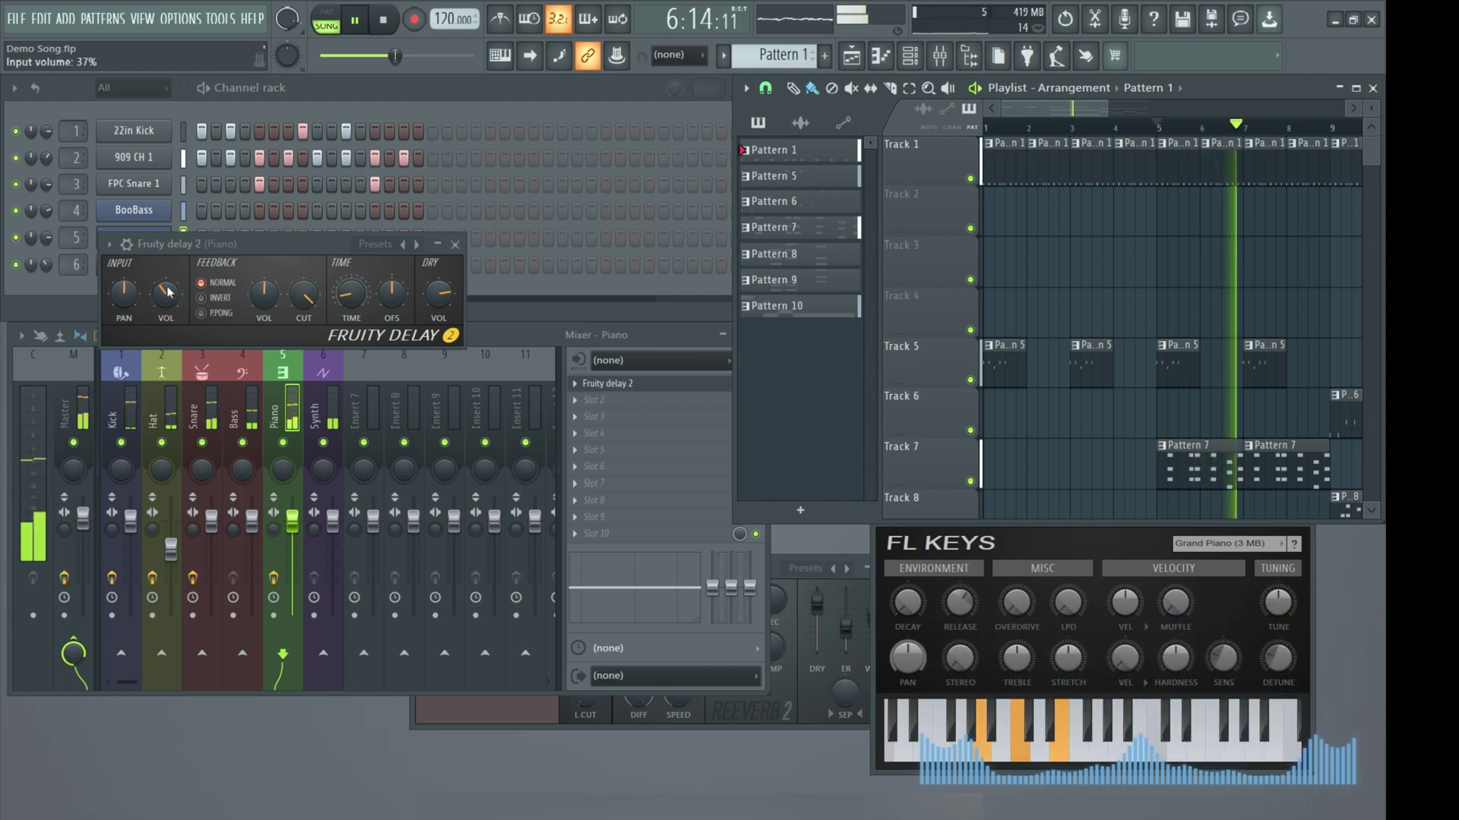
key(space)
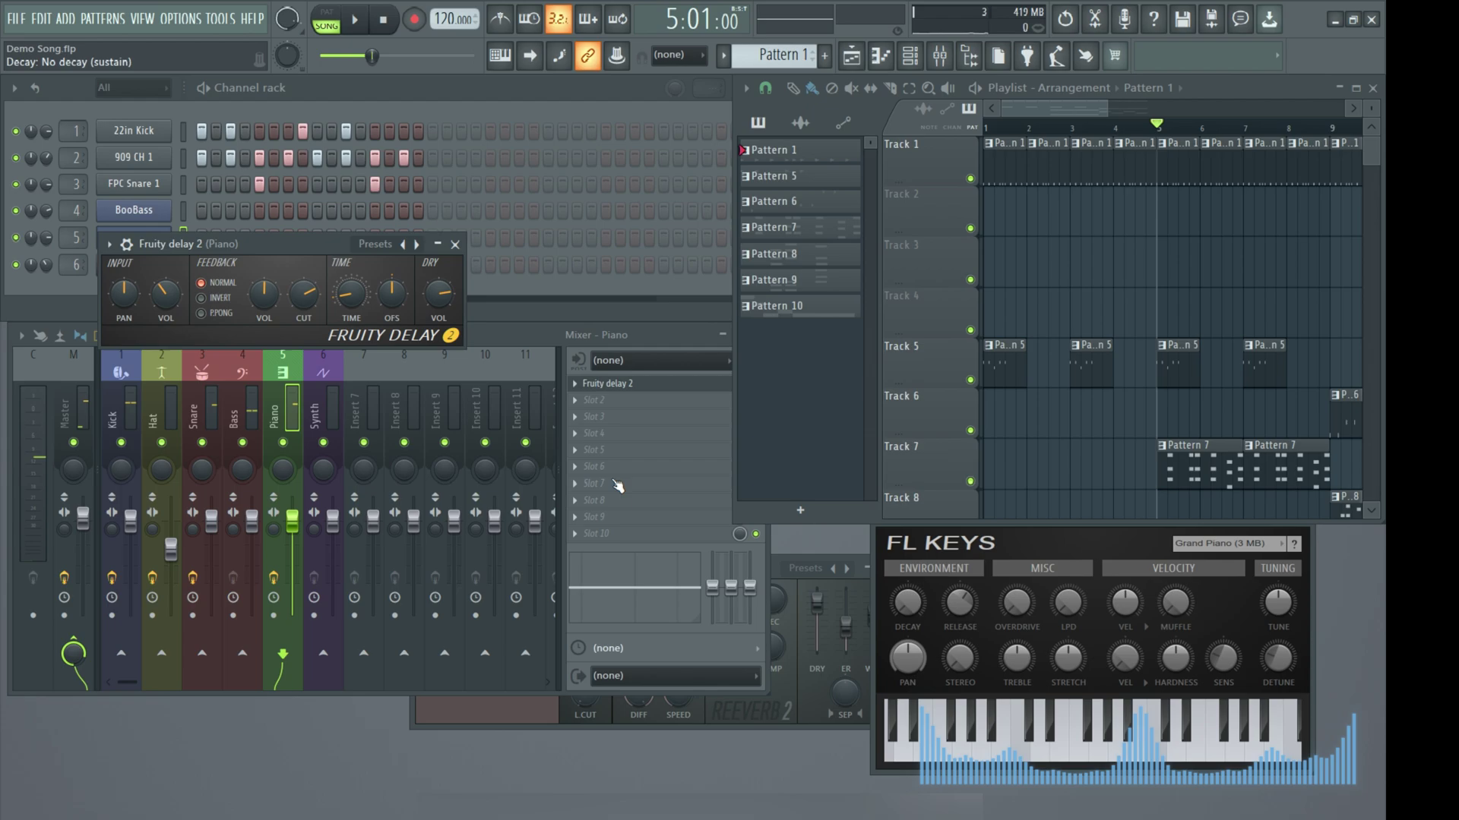
Open the Sawer instrument from the channel rack and load Fruity Delay 2 into the Synth track's first effect slot
click(66, 289)
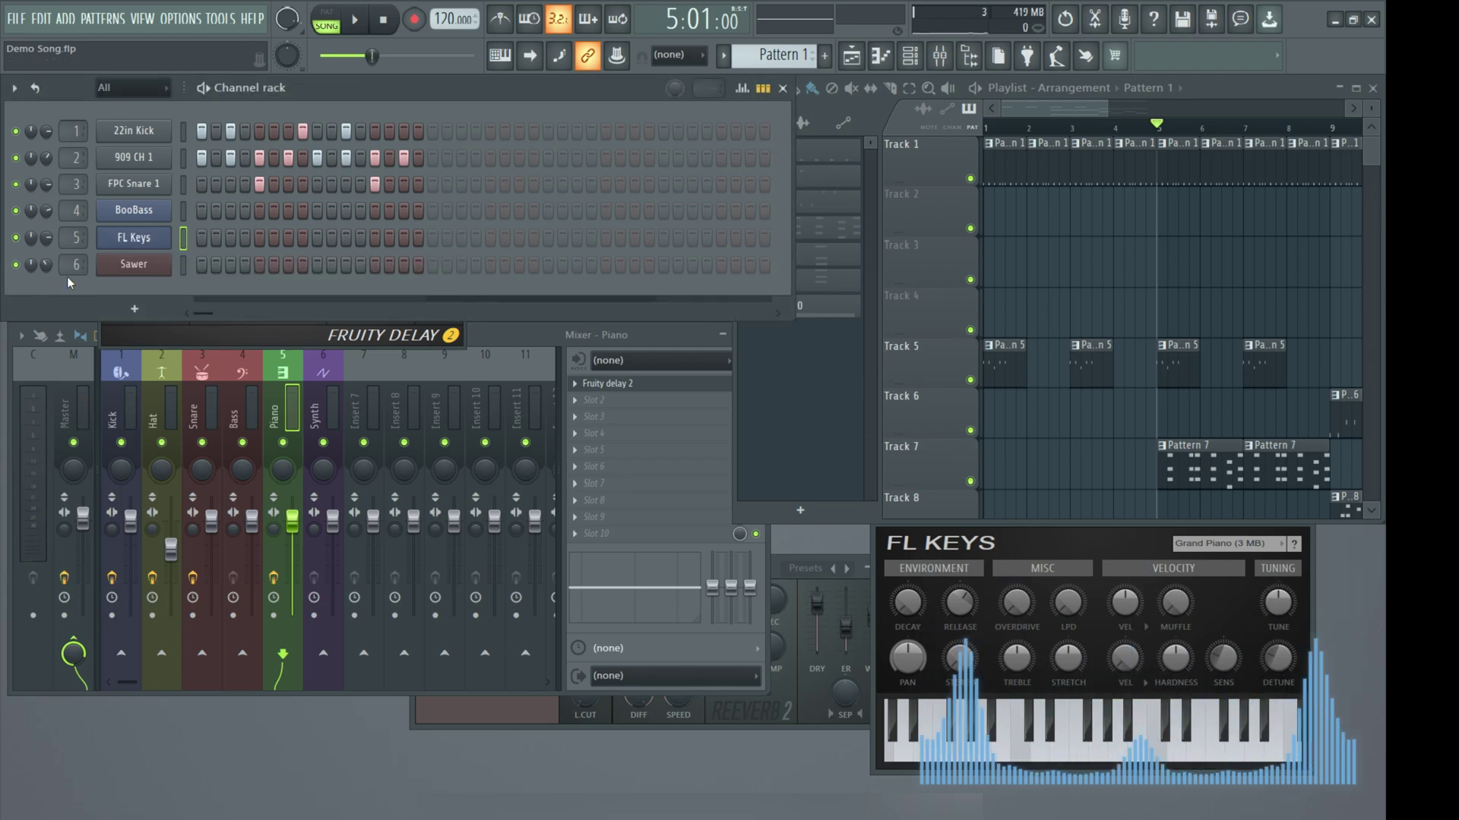
click(127, 263)
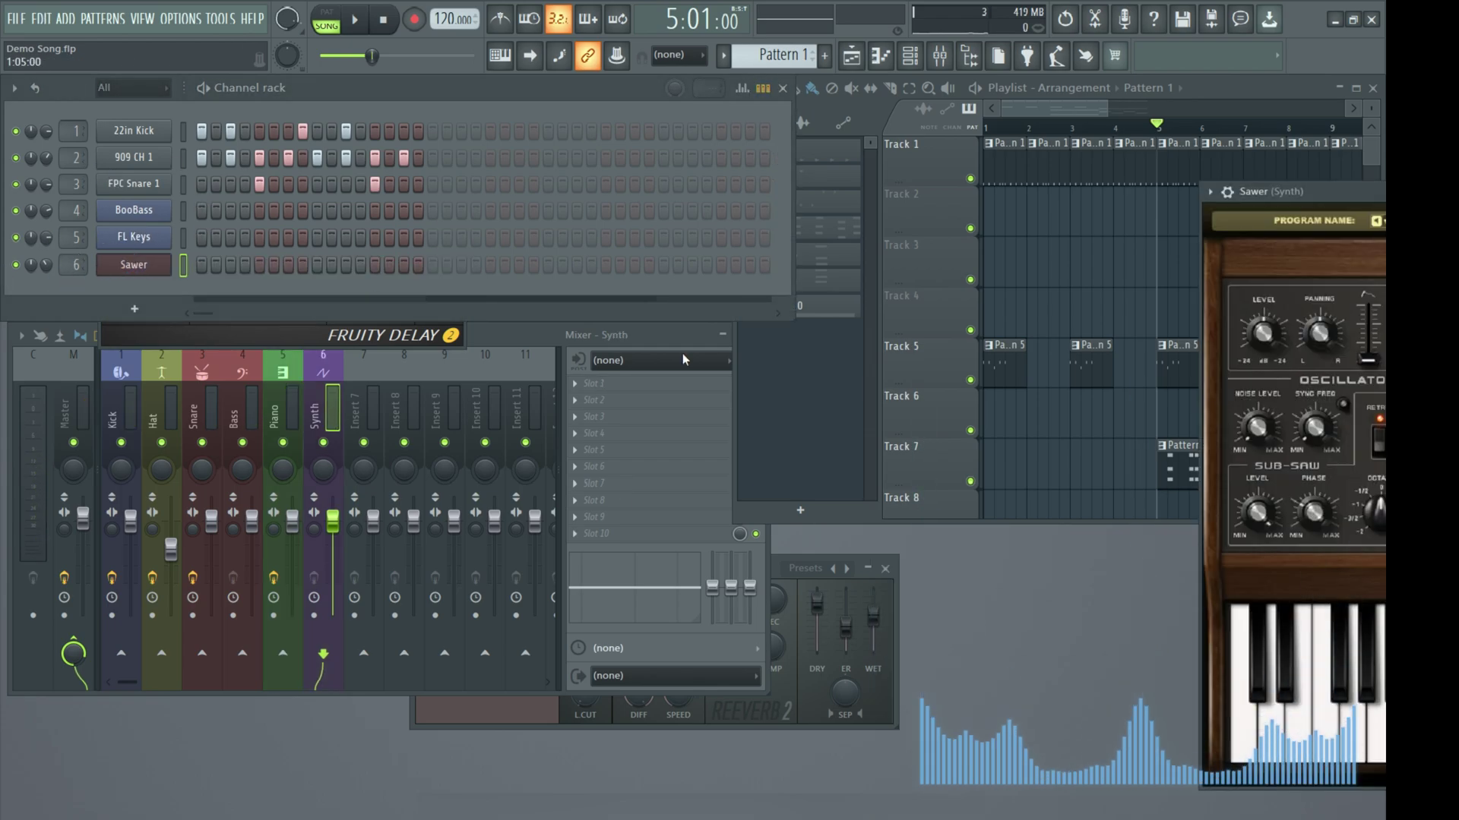
click(589, 383)
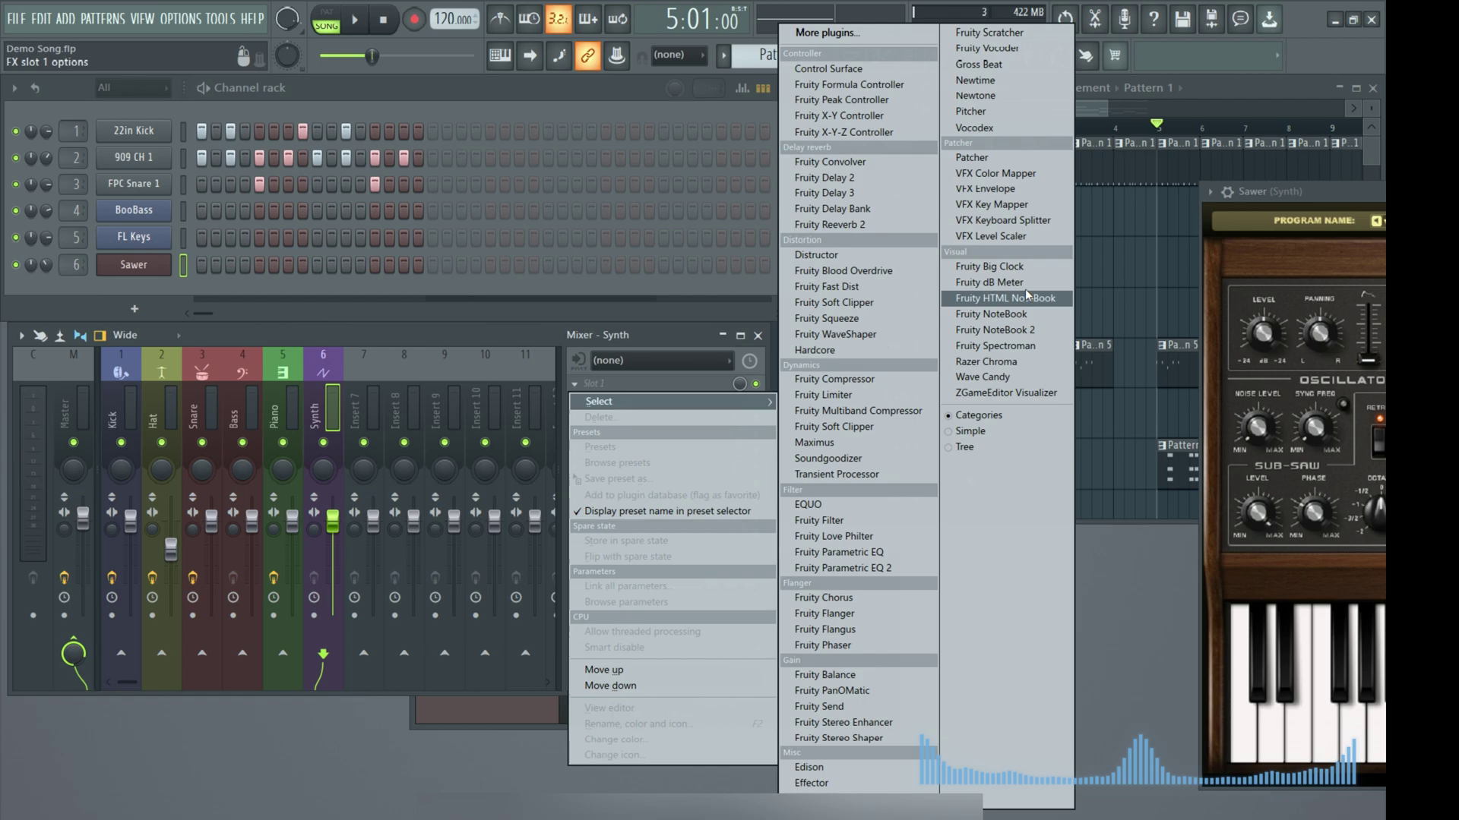
click(811, 185)
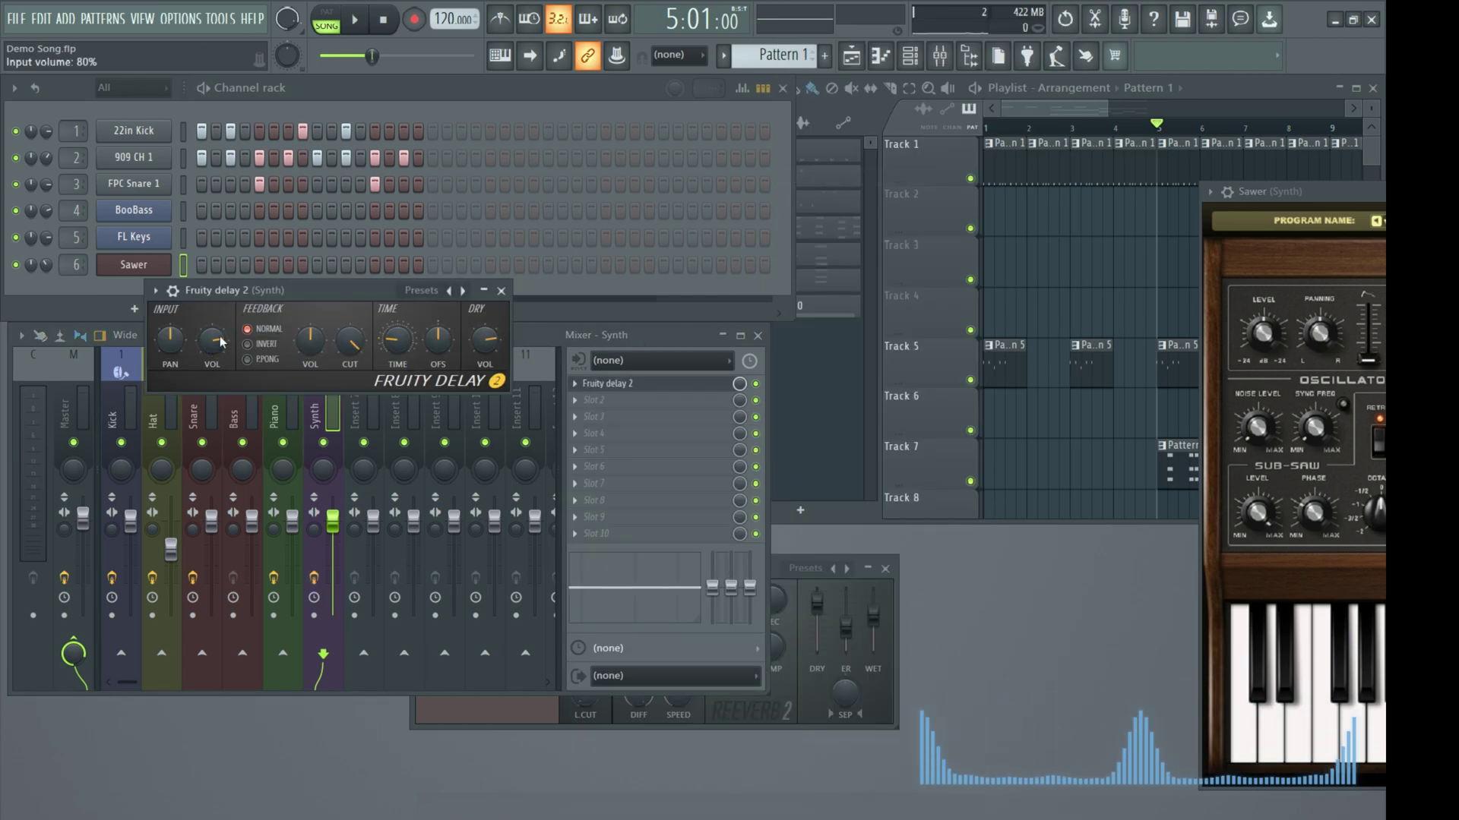
Briefly audition the Synth track's delay from bar 5, and load Fruity Reeverb 2 into its second effect slot
key(space)
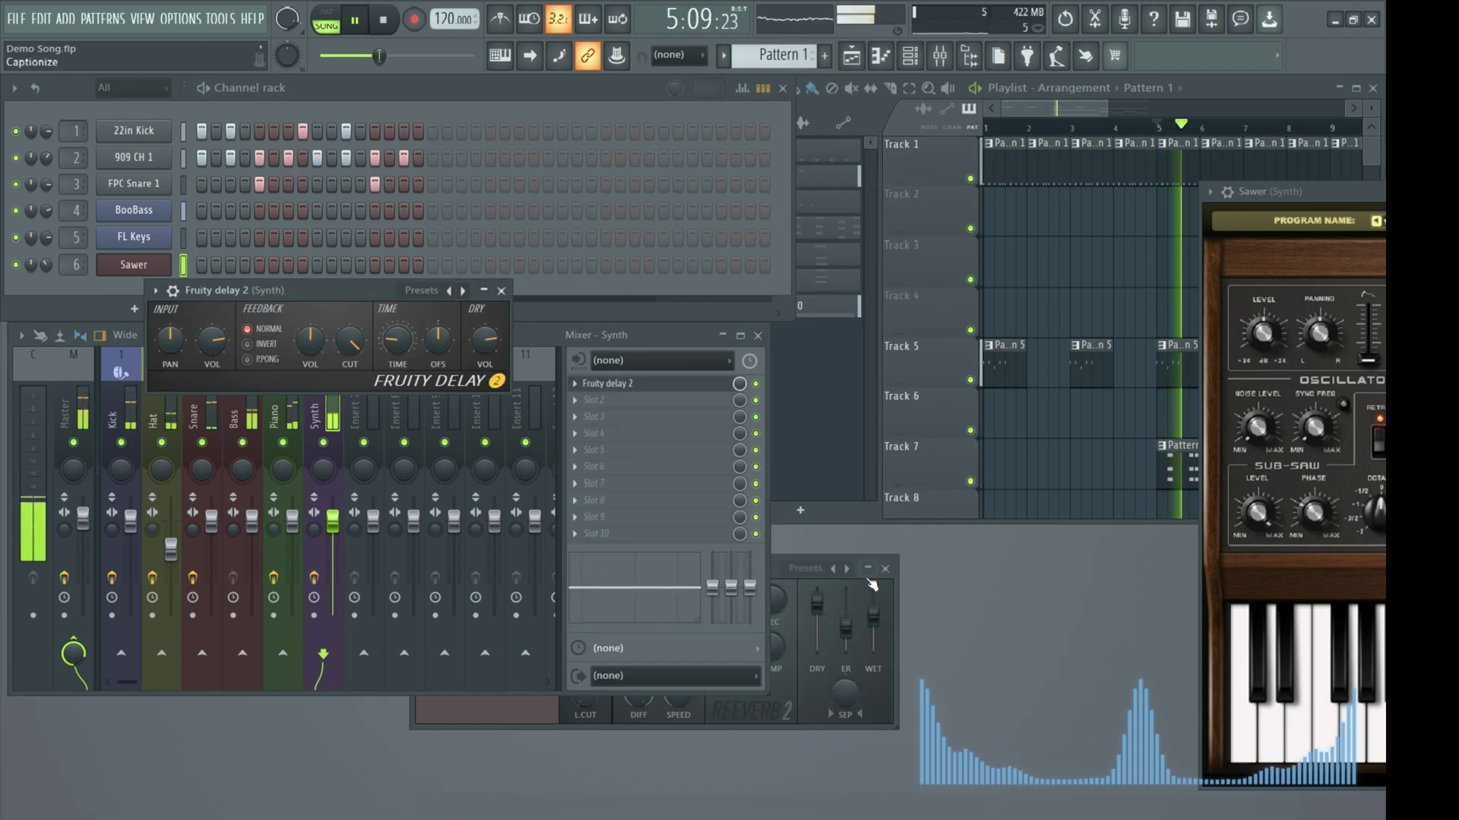
key(space)
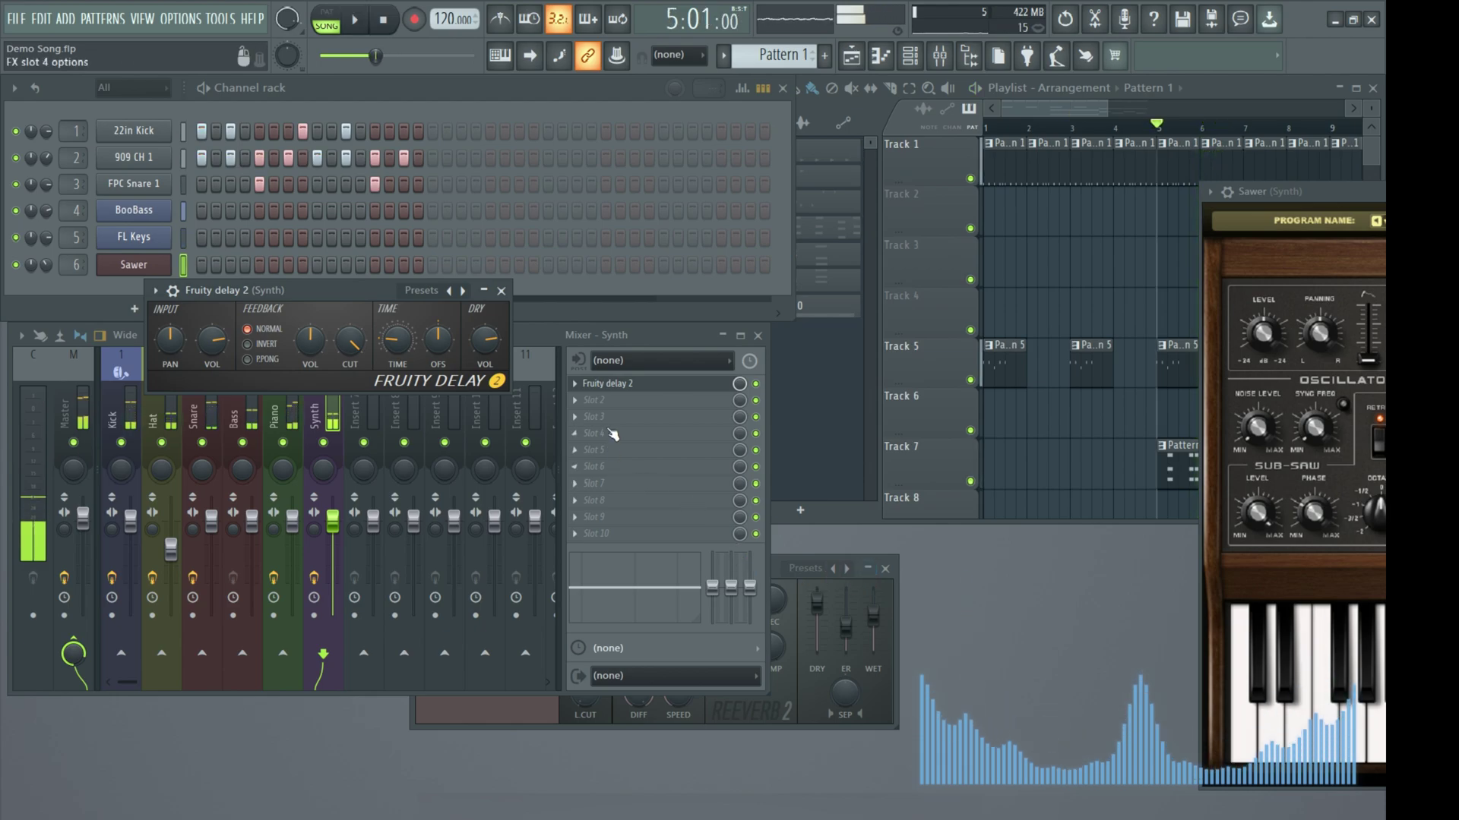
click(573, 403)
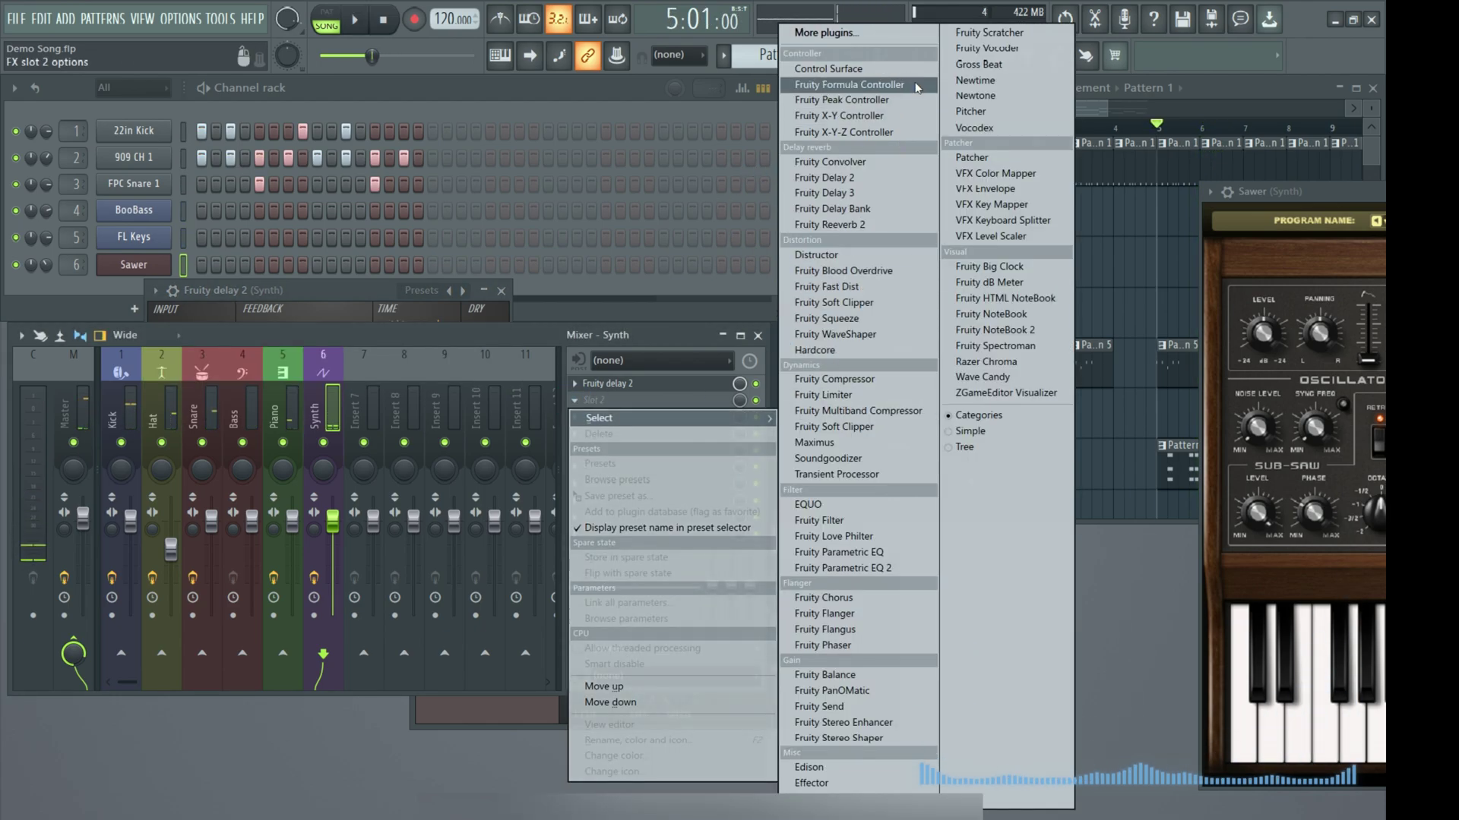
click(830, 225)
Play the song from bar 5 with the Synth reverb, raise the Sawer channel volume, and stop playback
key(space)
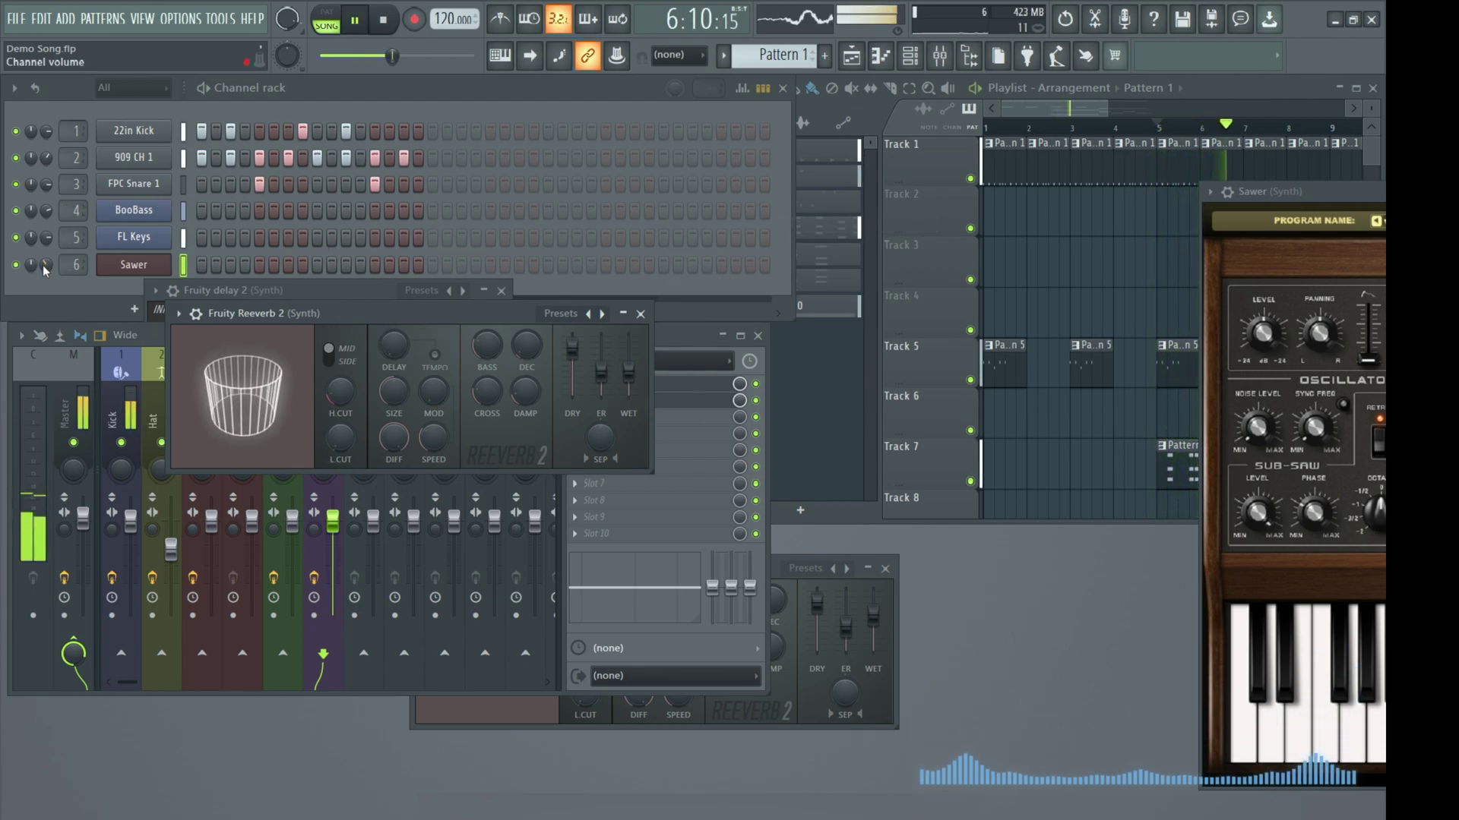
drag(47, 265, 46, 215)
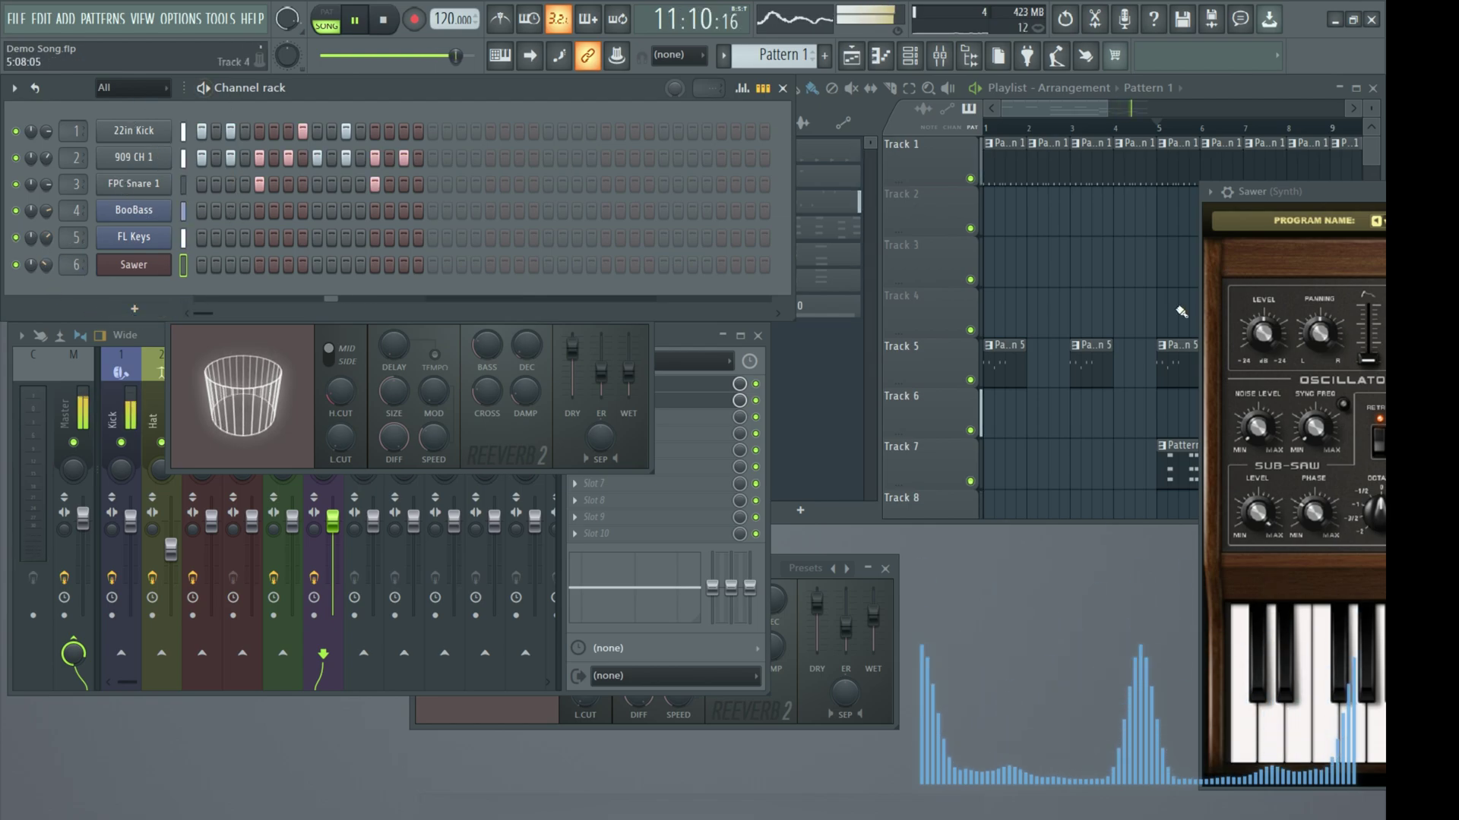
click(1069, 117)
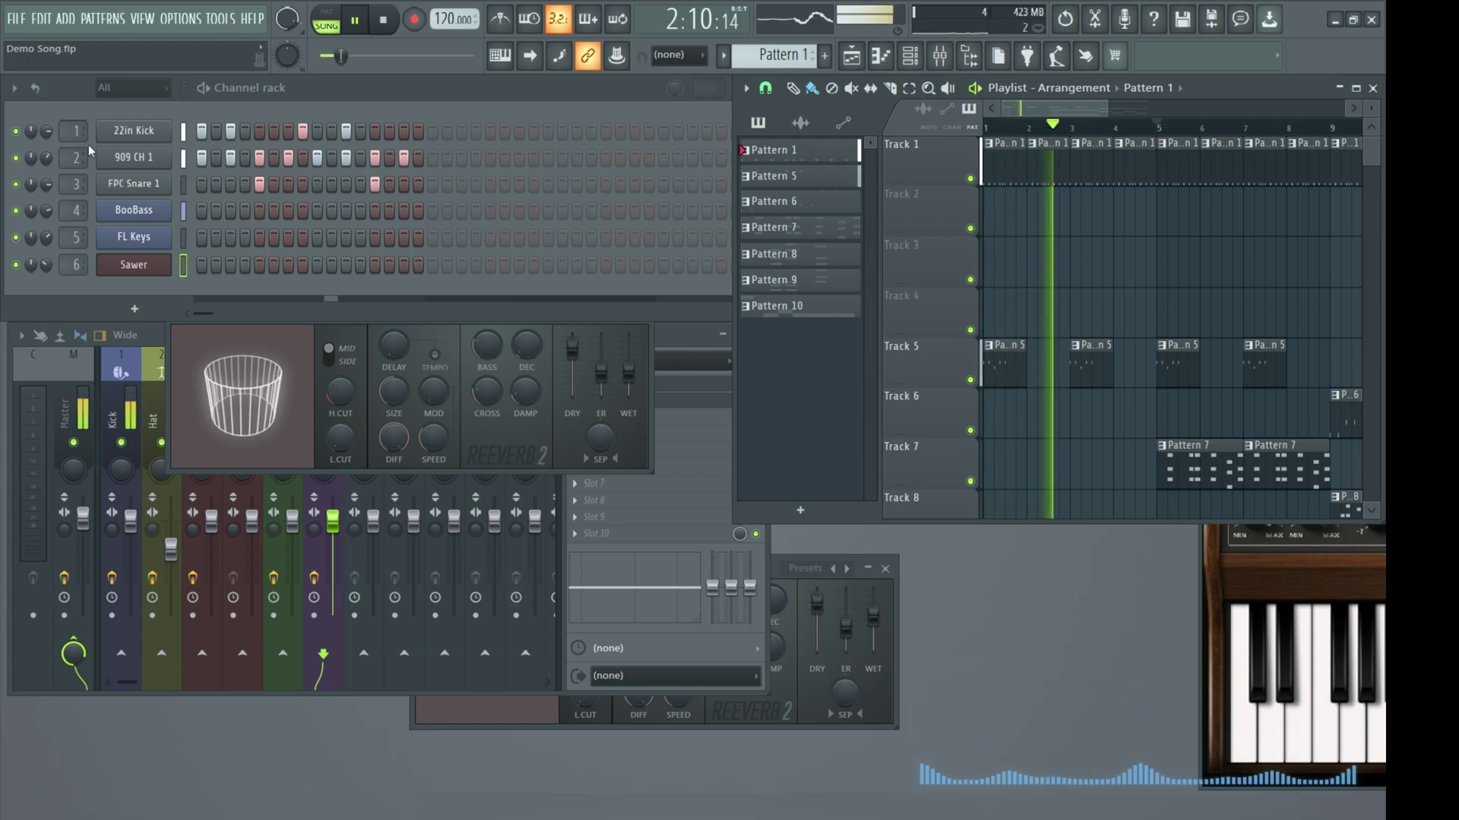
click(72, 183)
click(389, 23)
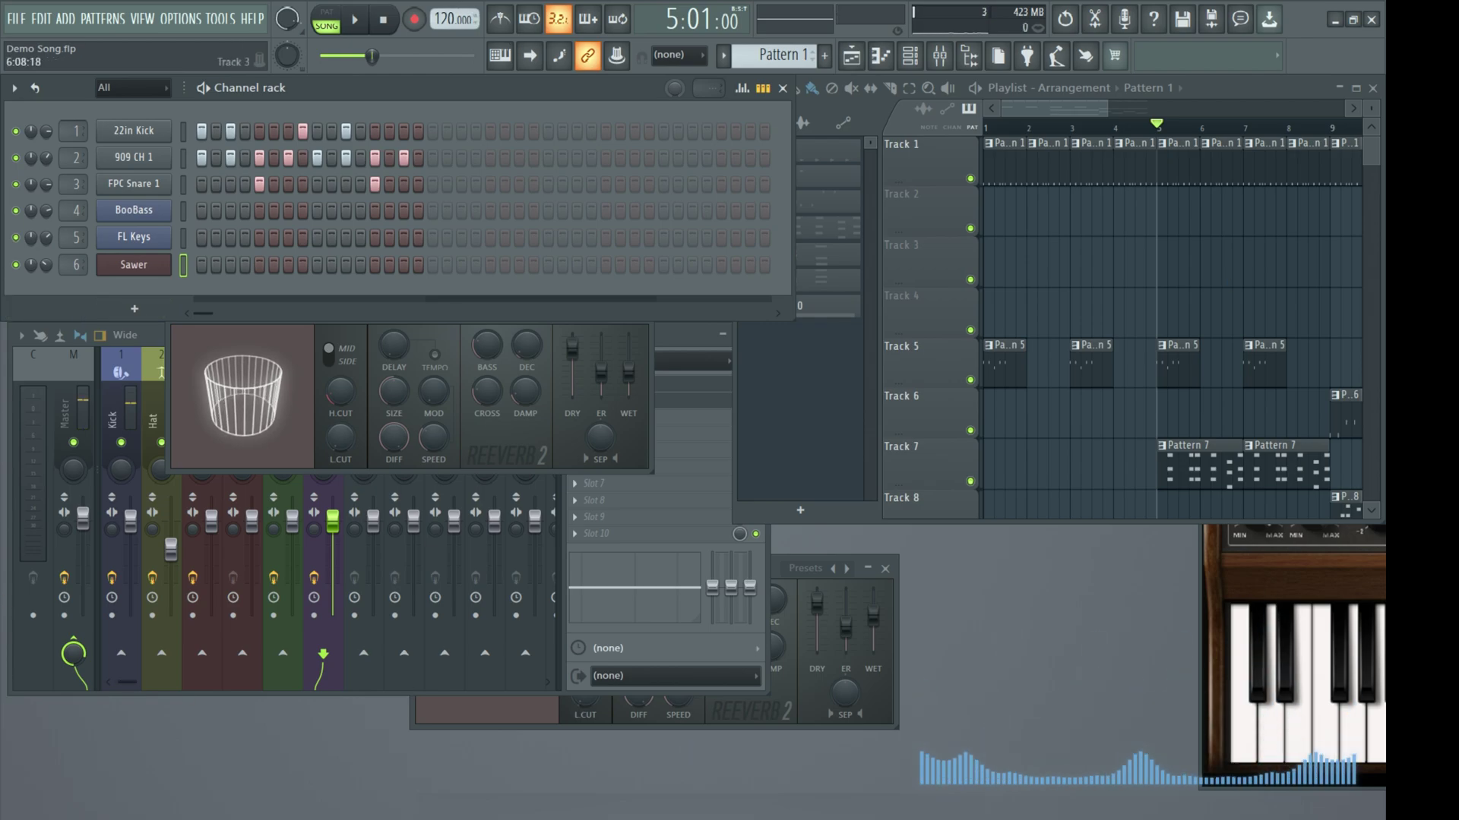
Clear away the Sawer and Snare Fruity Reeverb 2 windows, leaving the mixer on the Synth track
click(1269, 583)
click(847, 568)
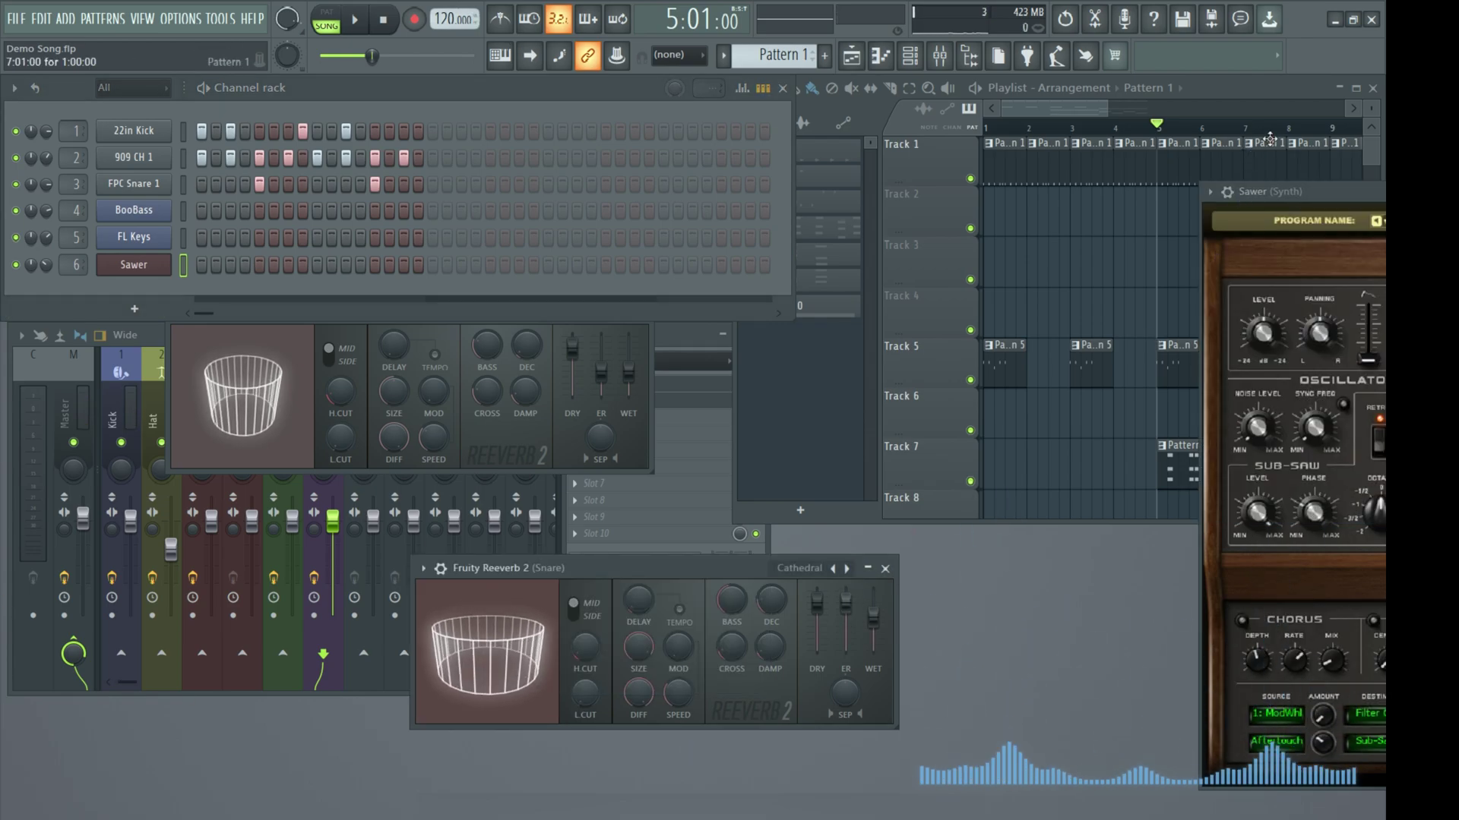
drag(1276, 191, 343, 162)
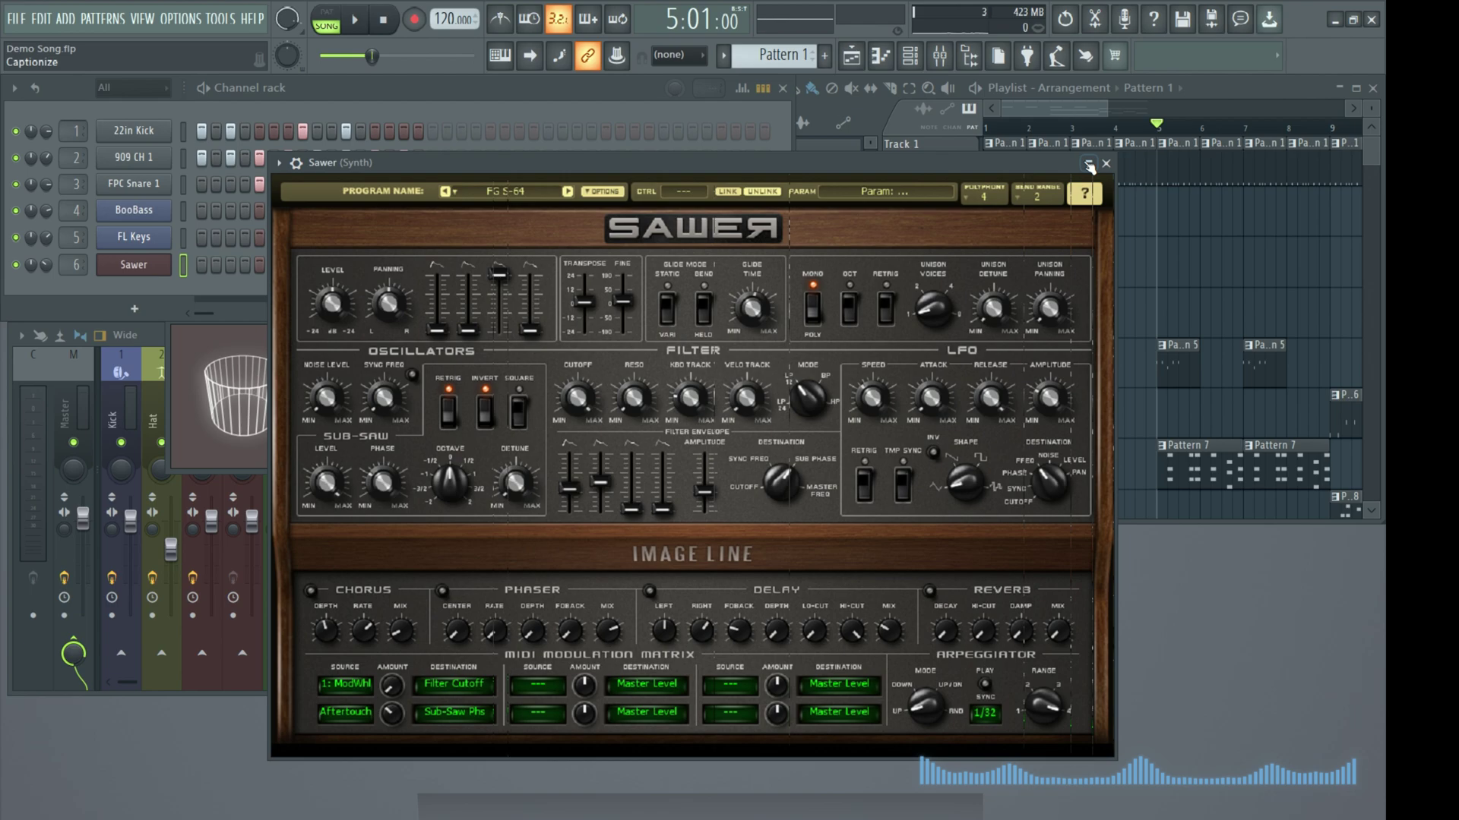
click(1088, 164)
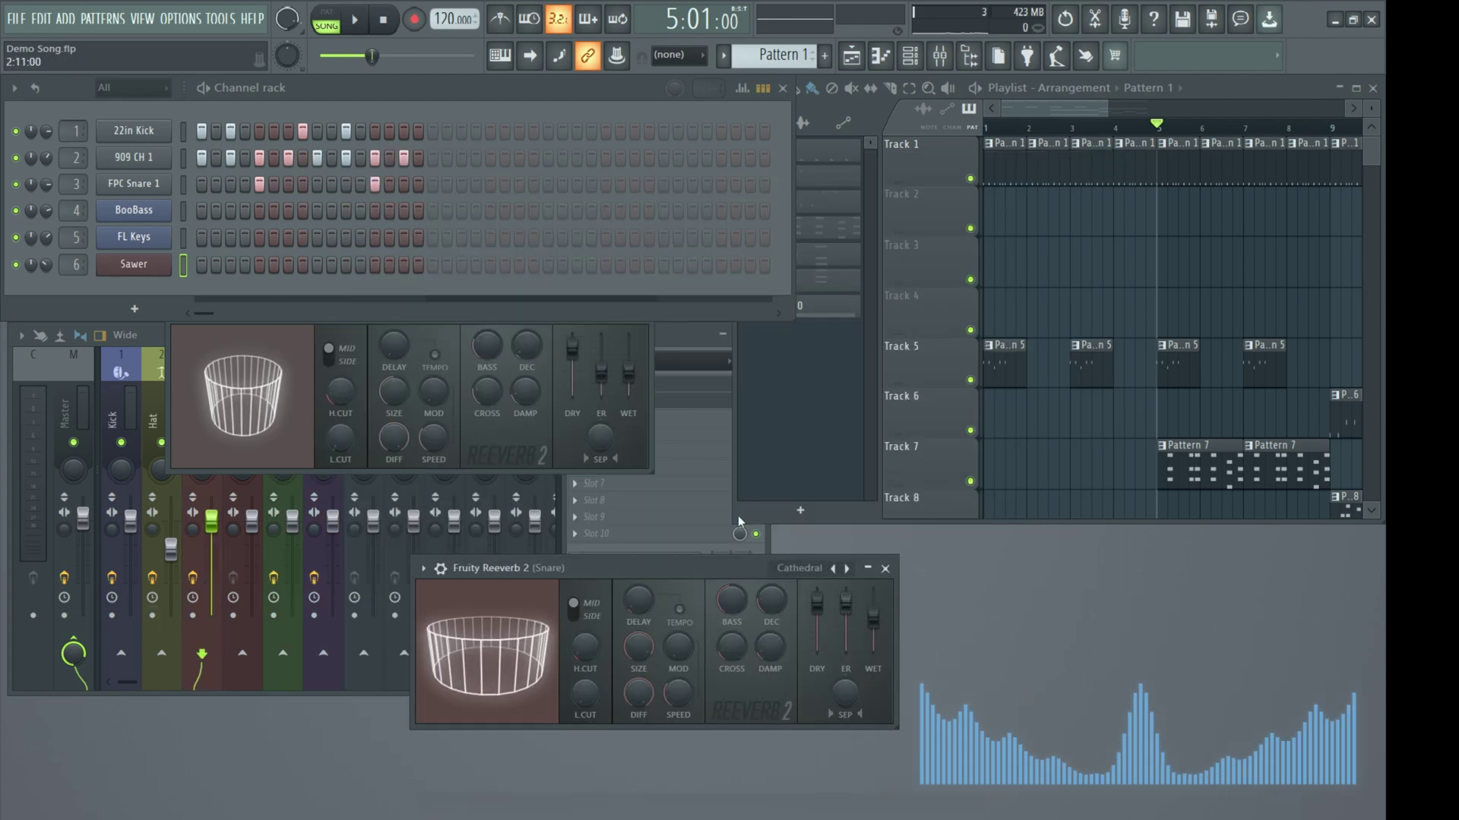
click(886, 568)
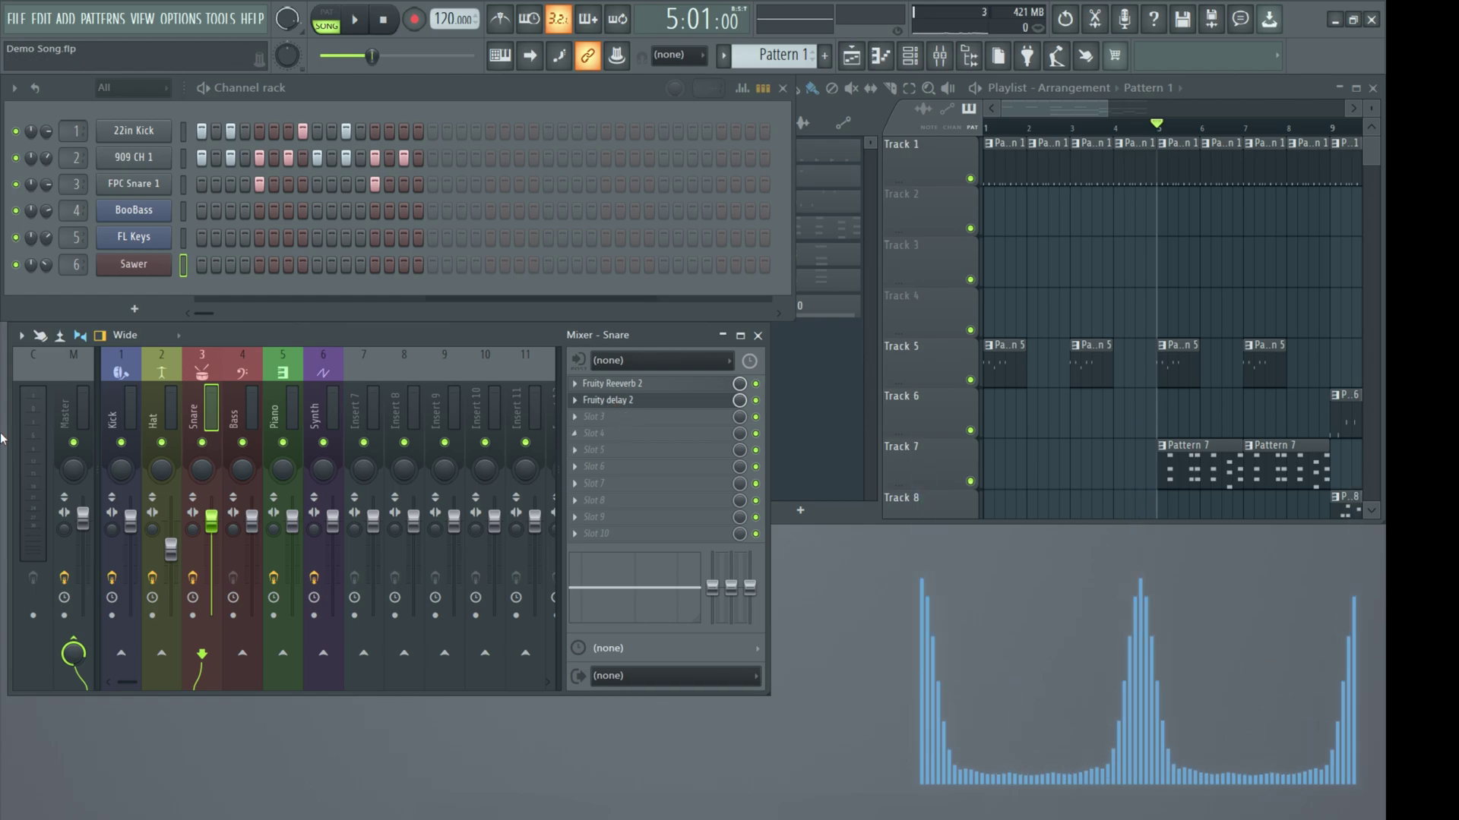
click(129, 263)
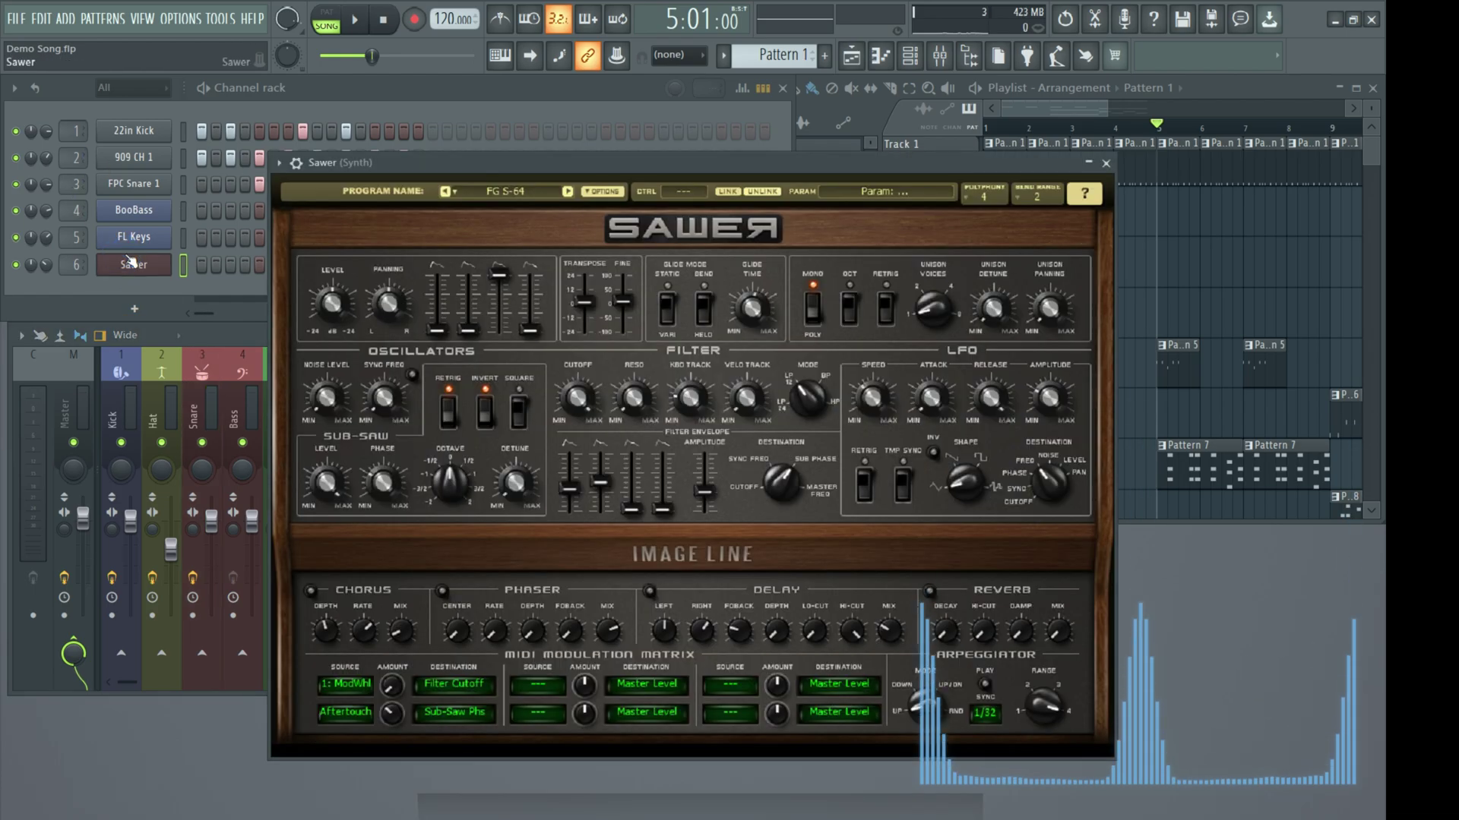
click(1106, 163)
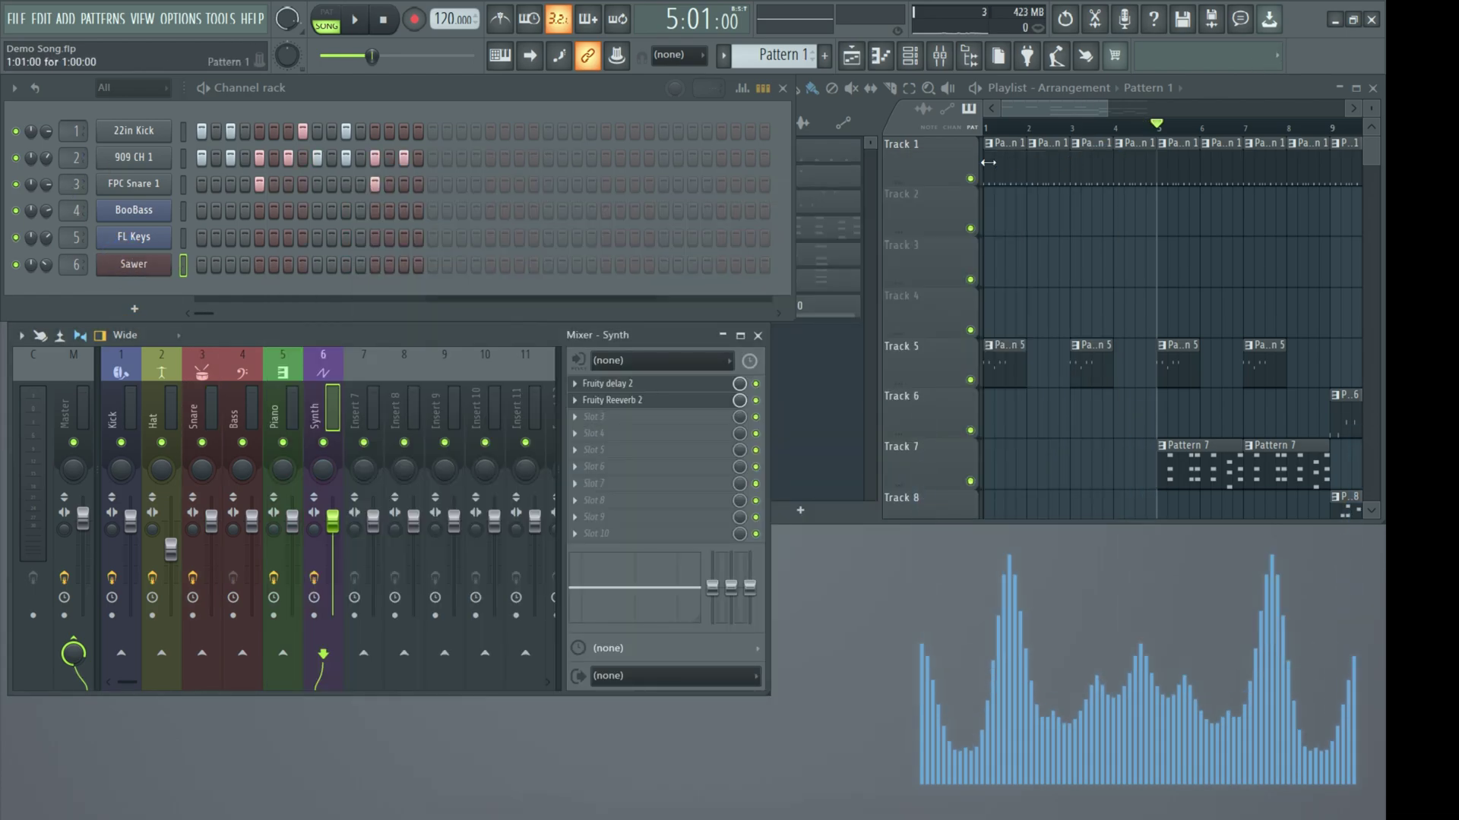
Export the project as a wave file named "Demo Song mix" in the Music folder
click(15, 20)
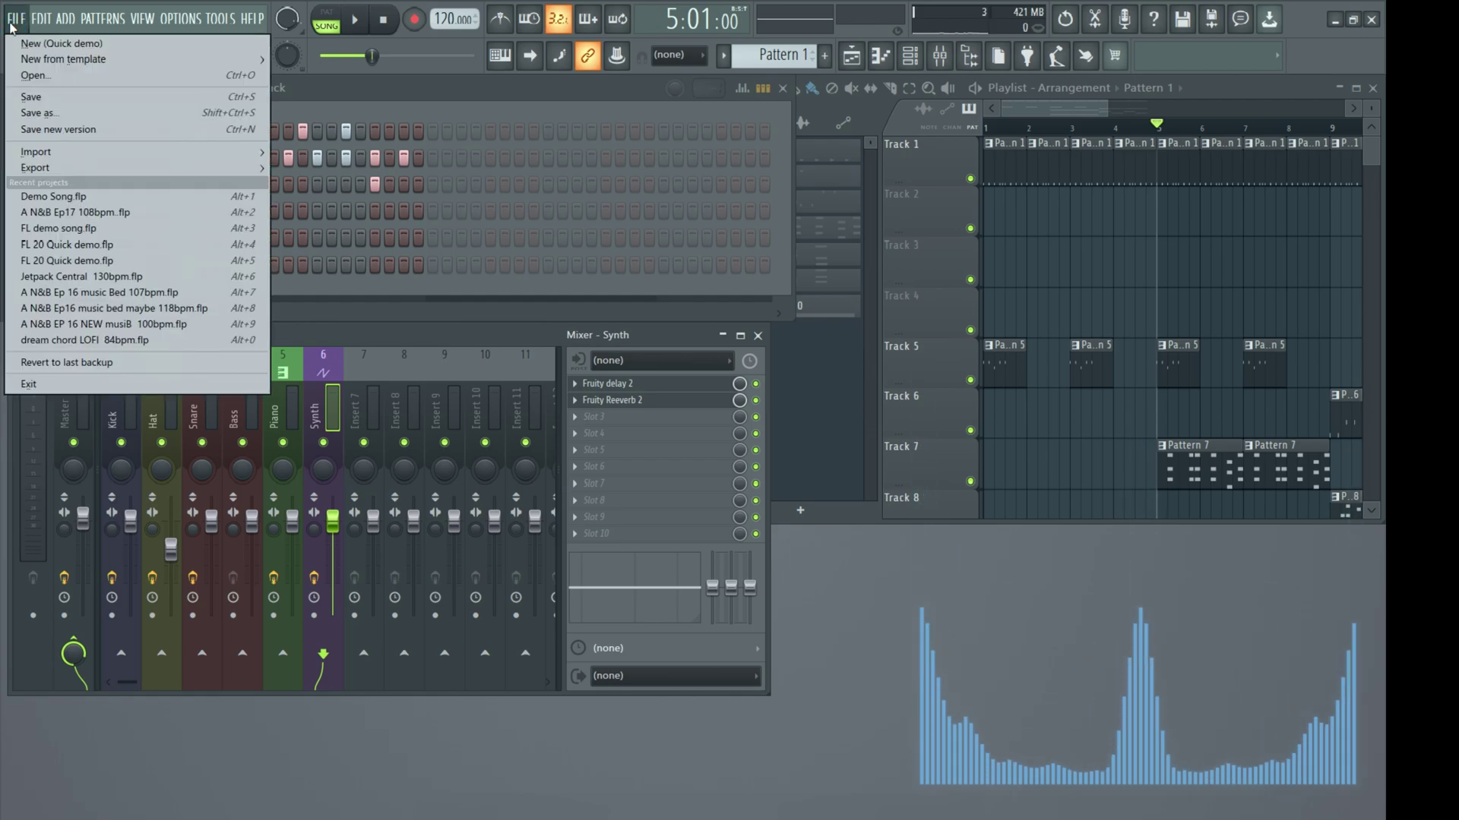
mouse_move(38, 172)
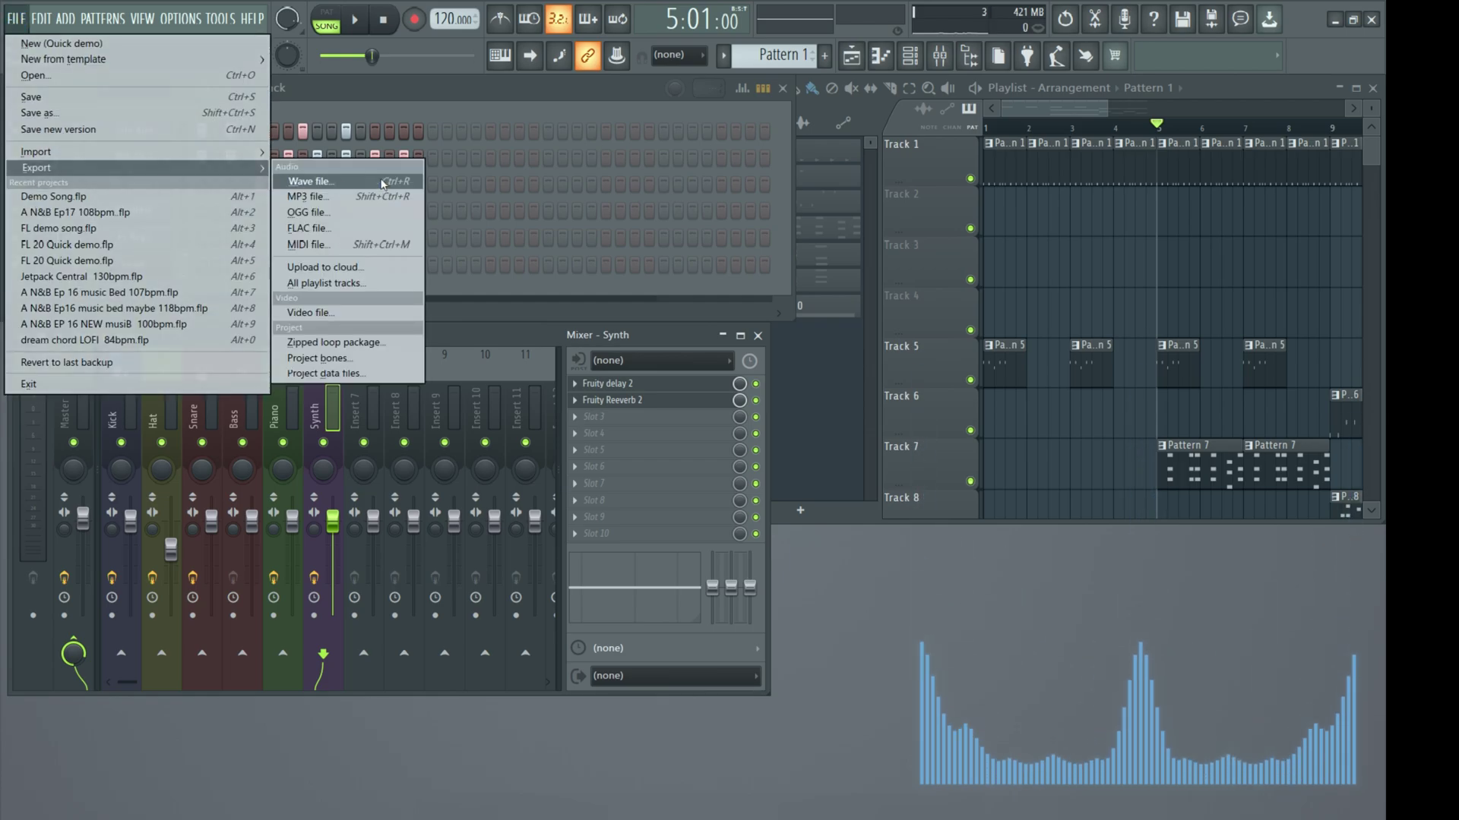
click(320, 184)
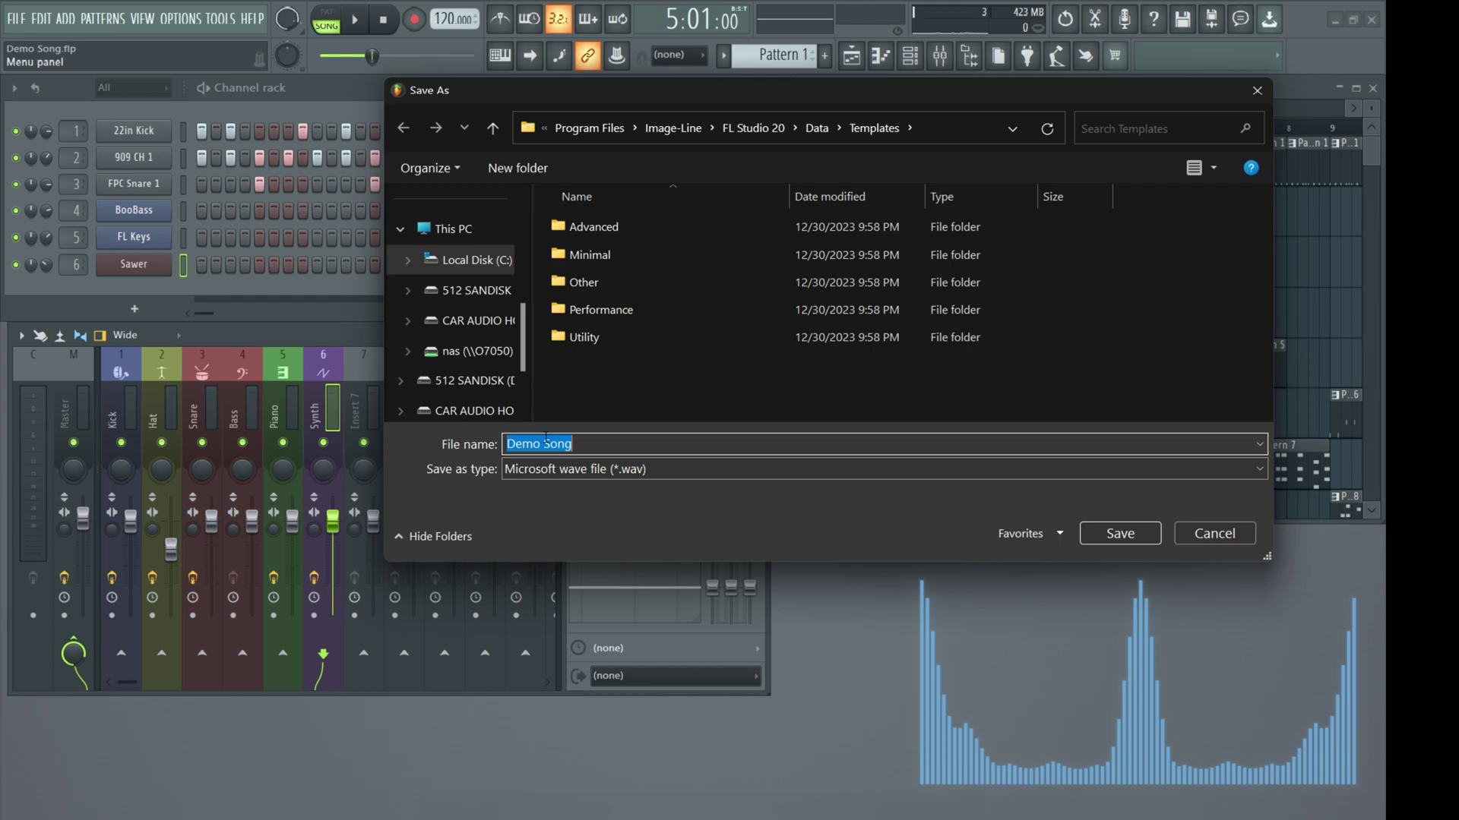
click(605, 447)
text(mix)
scroll(456, 304, up, 3)
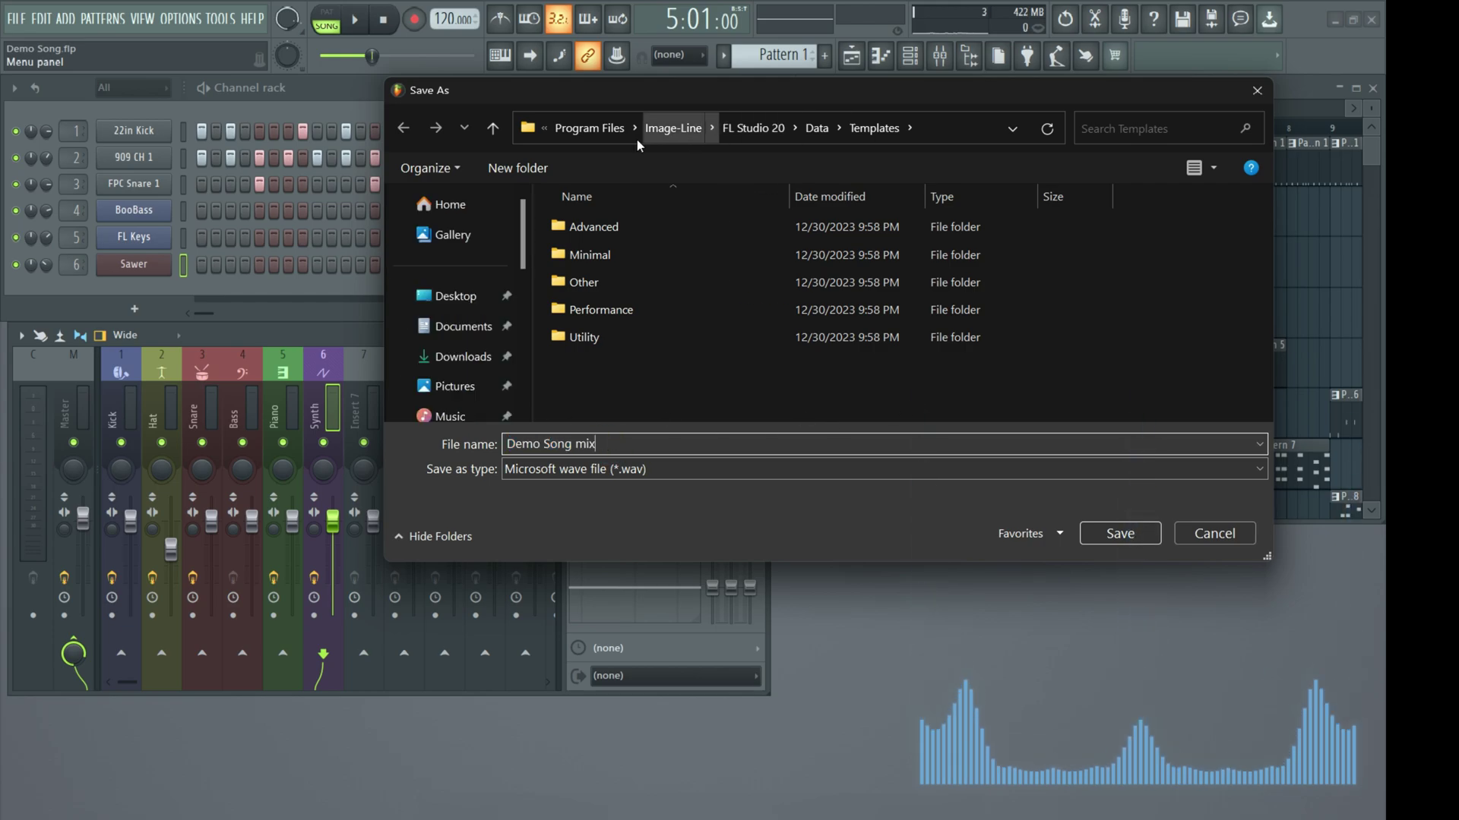
click(450, 414)
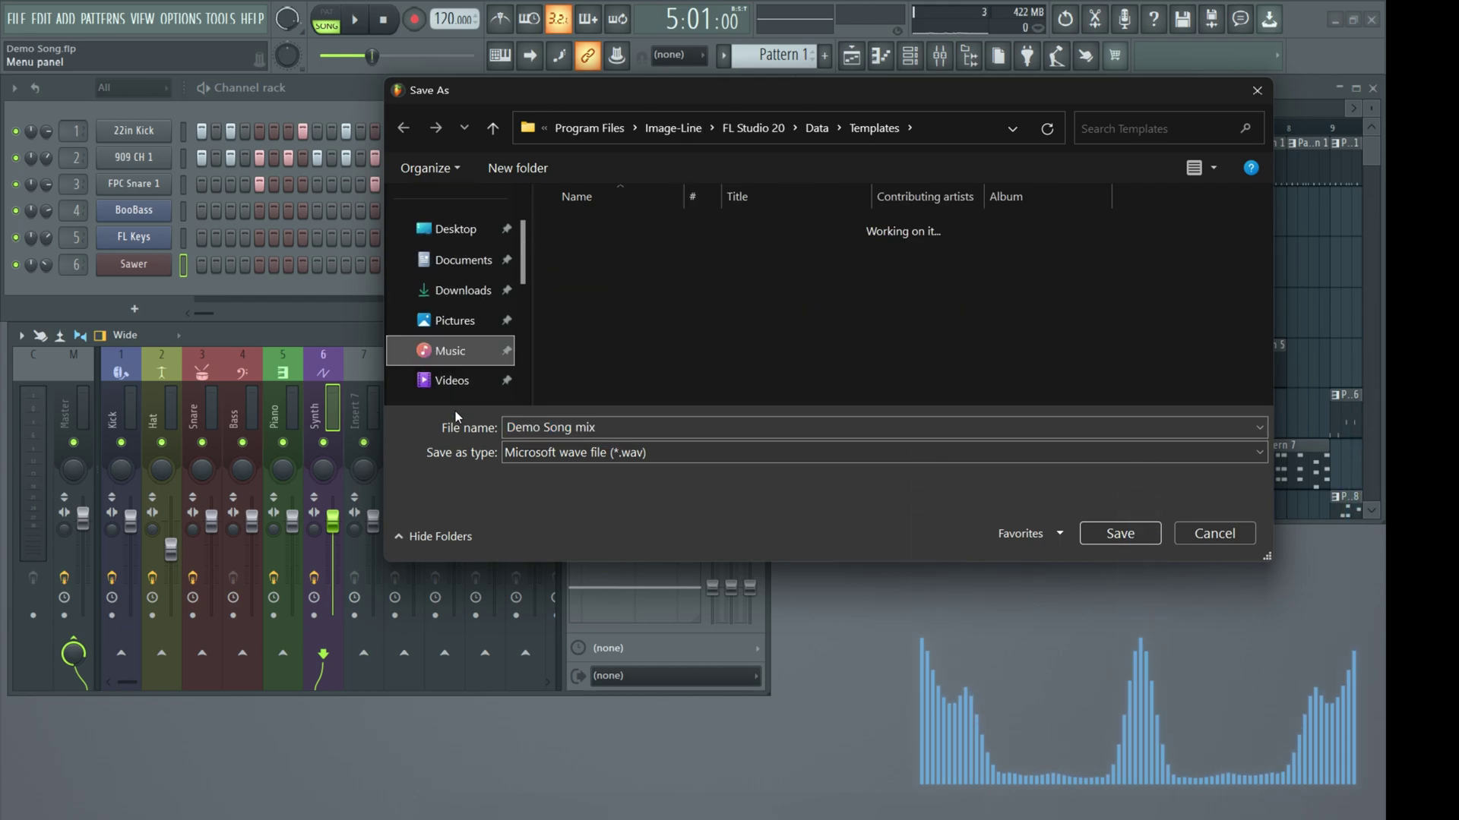
click(1120, 533)
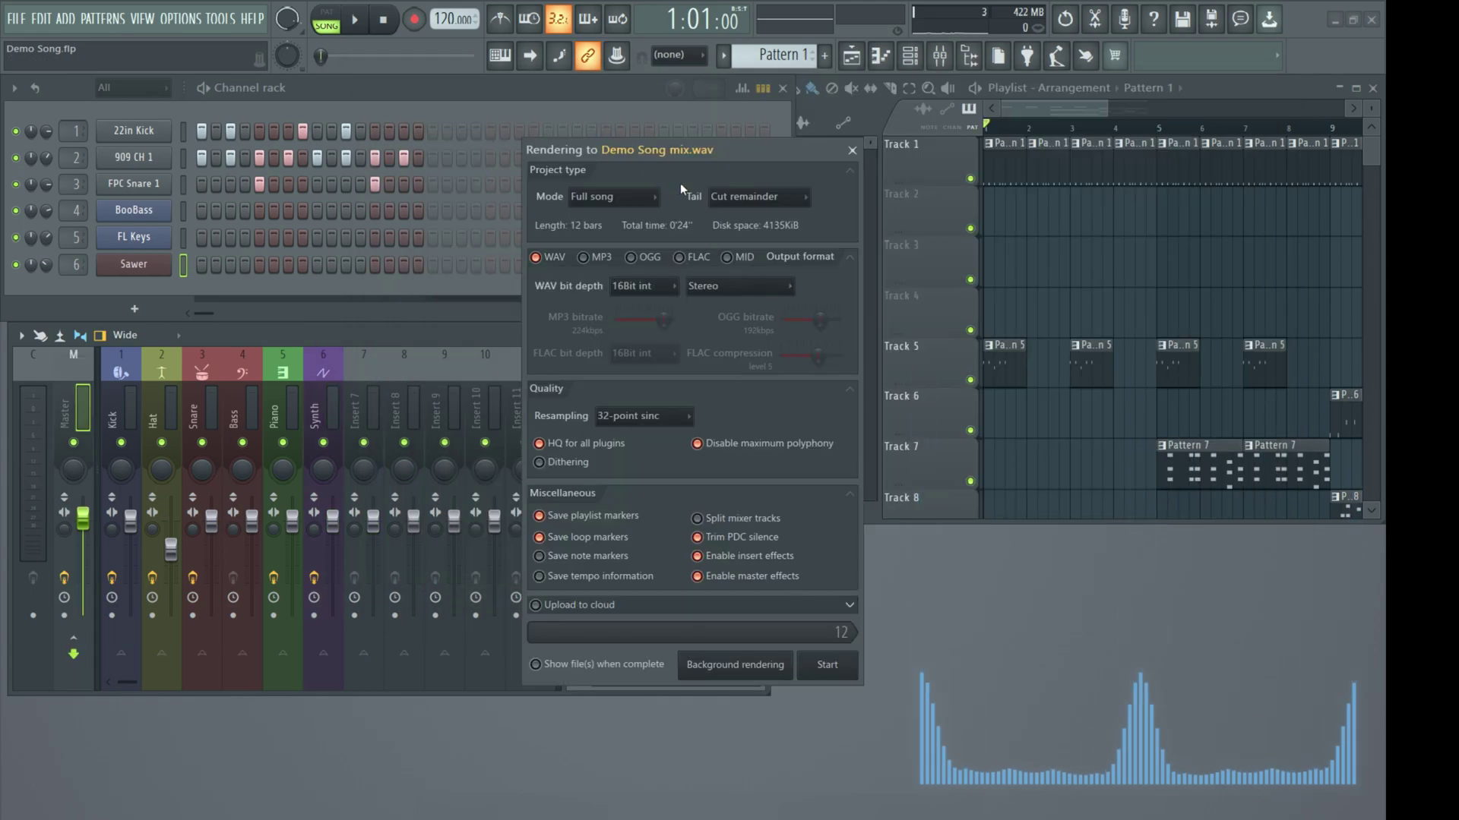
Try the Leave remainder tail option for the render, and switch back to Cut remainder
drag(691, 152, 559, 180)
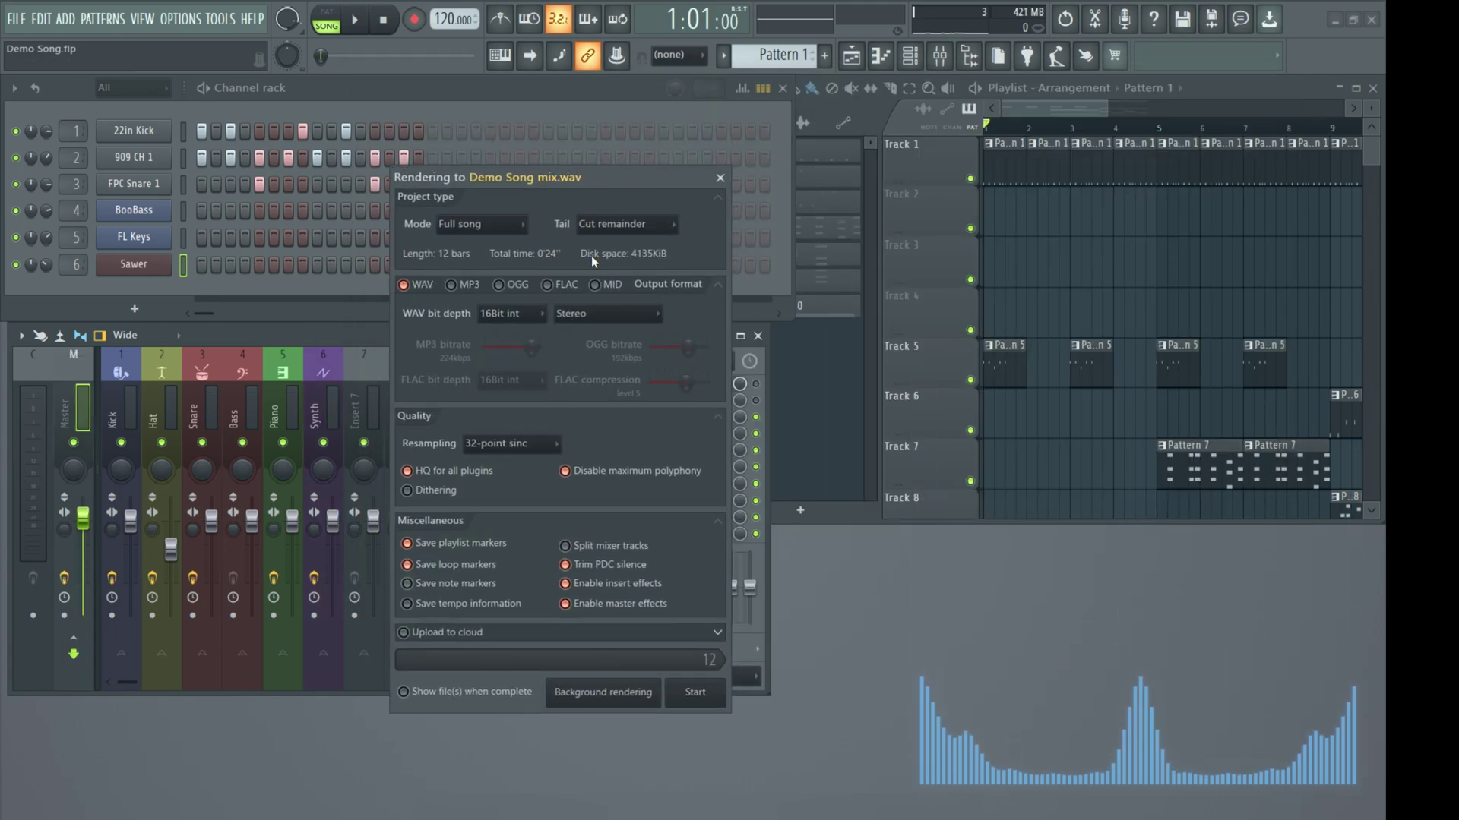
click(683, 229)
click(642, 262)
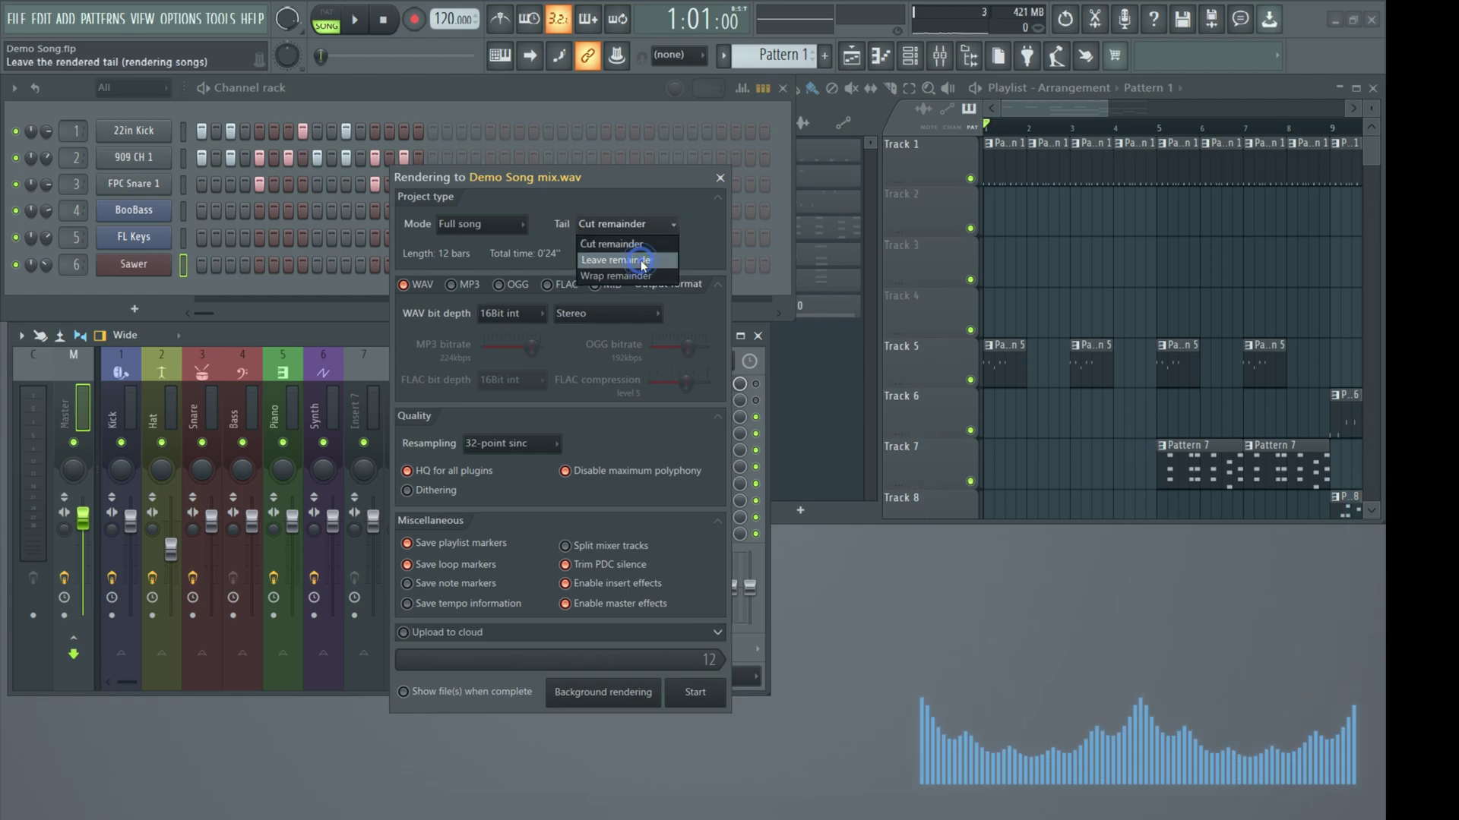
click(680, 225)
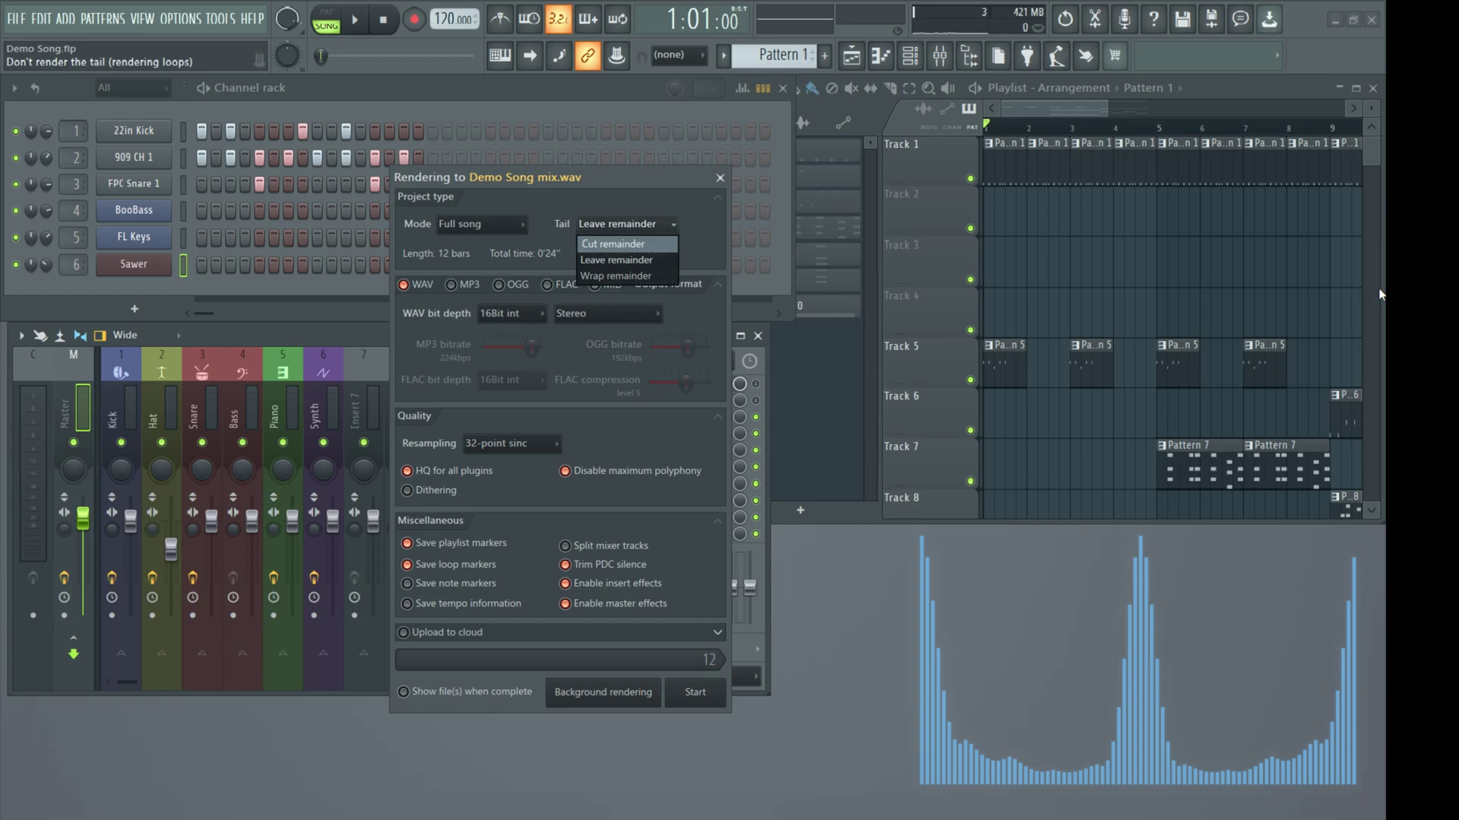
click(585, 245)
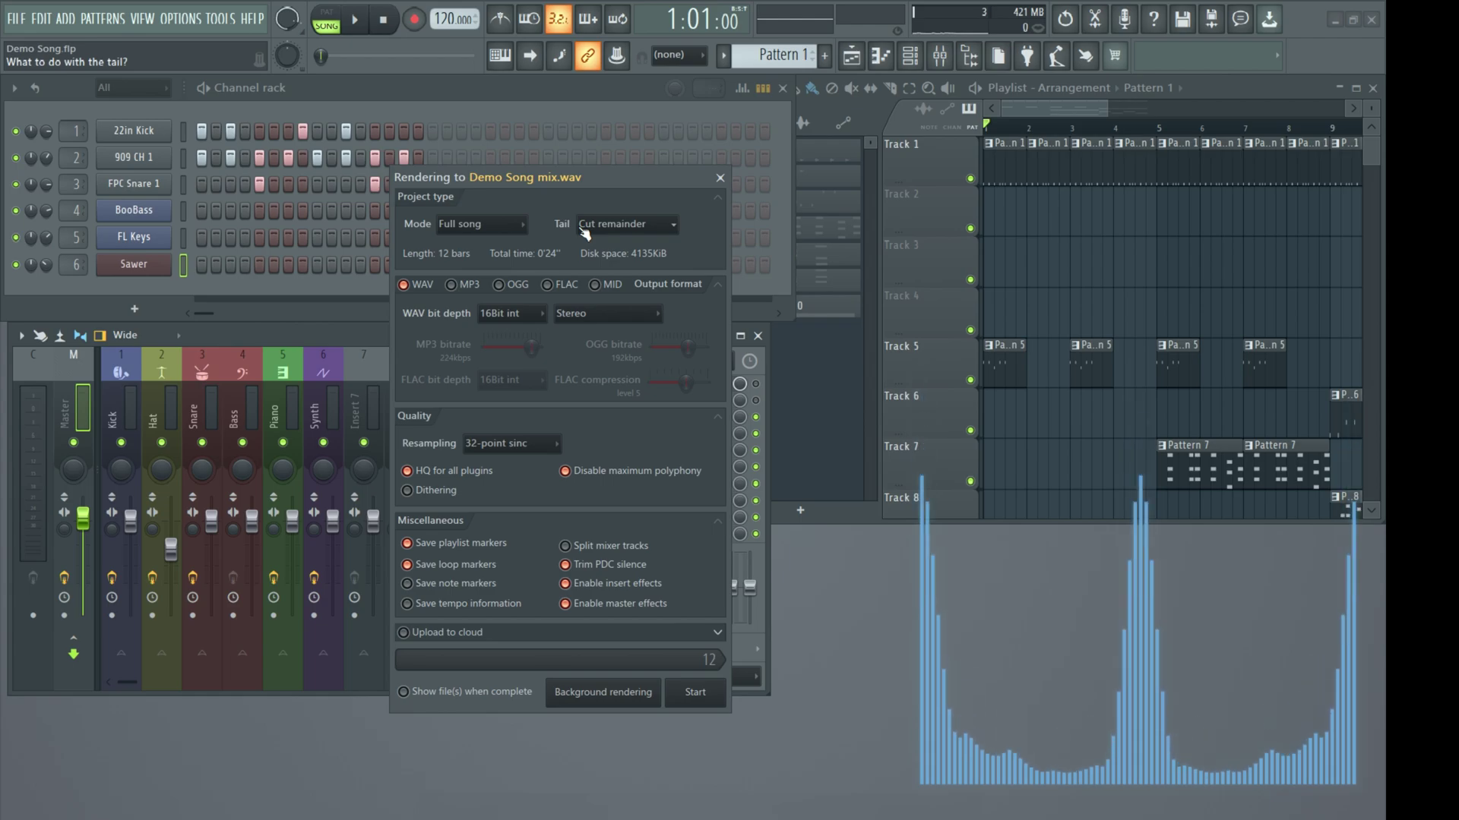
Set the render's tail to Leave remainder and start rendering the full song
click(666, 225)
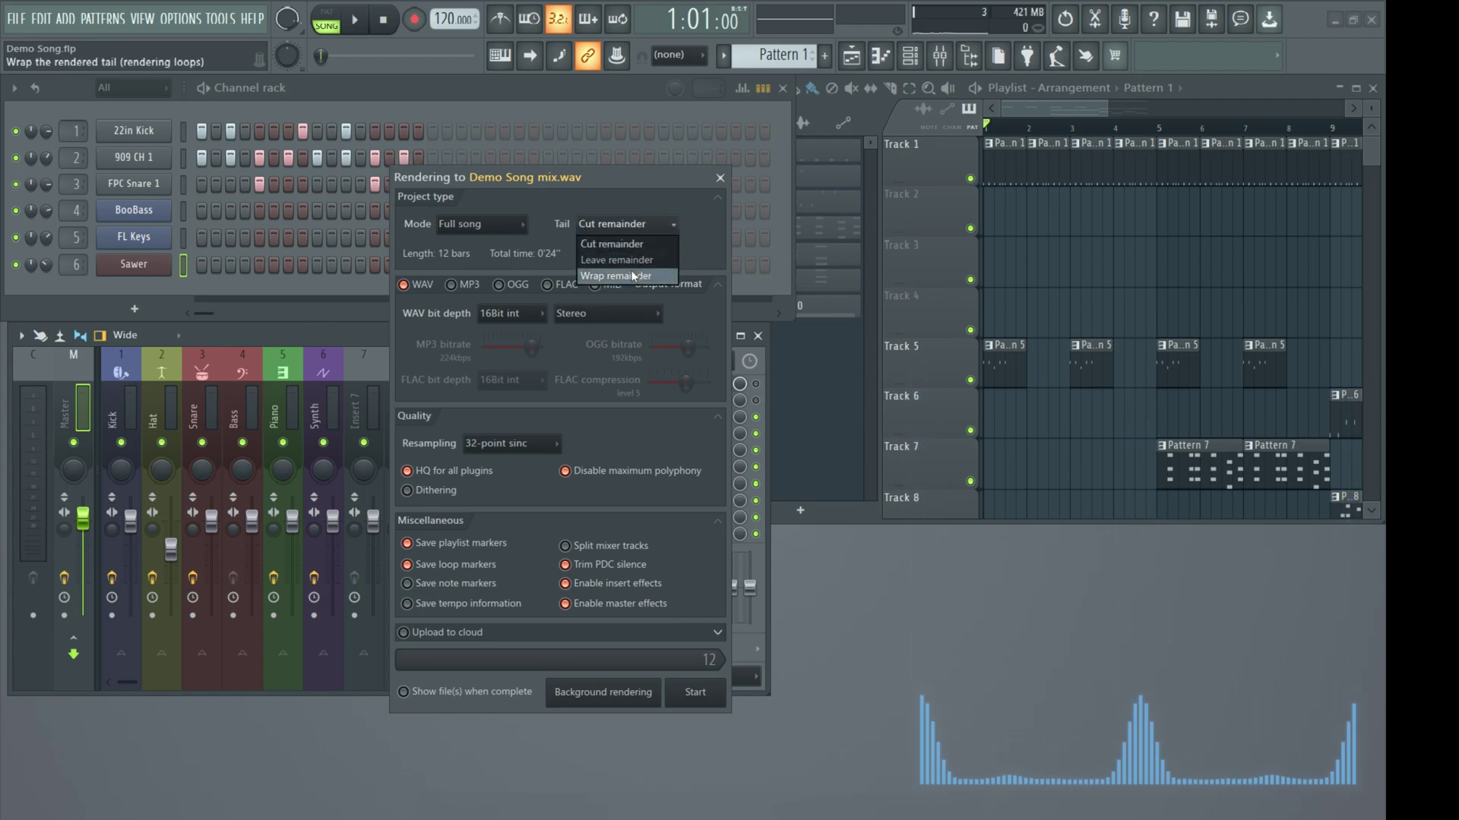
click(616, 260)
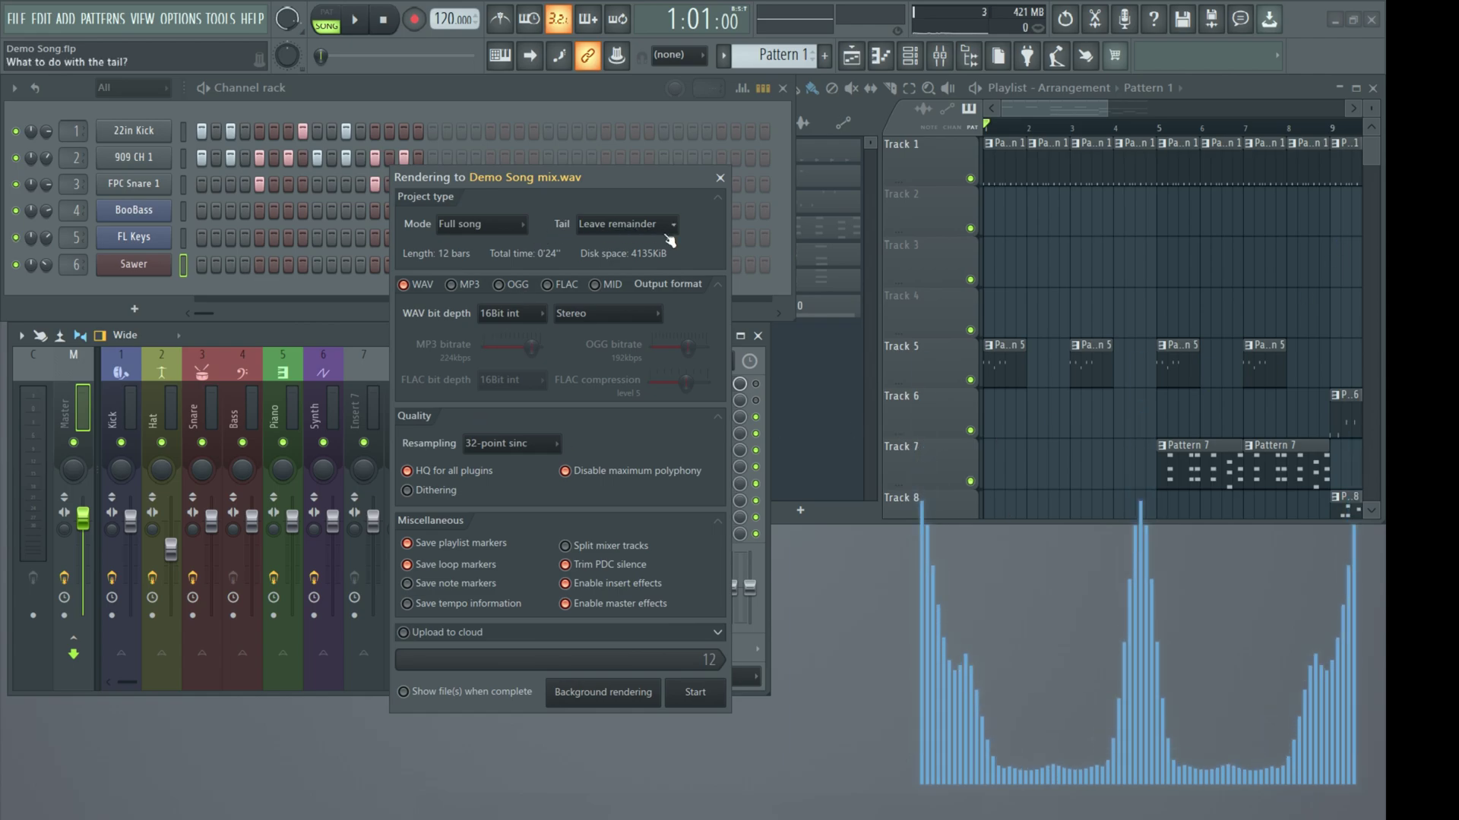
click(691, 699)
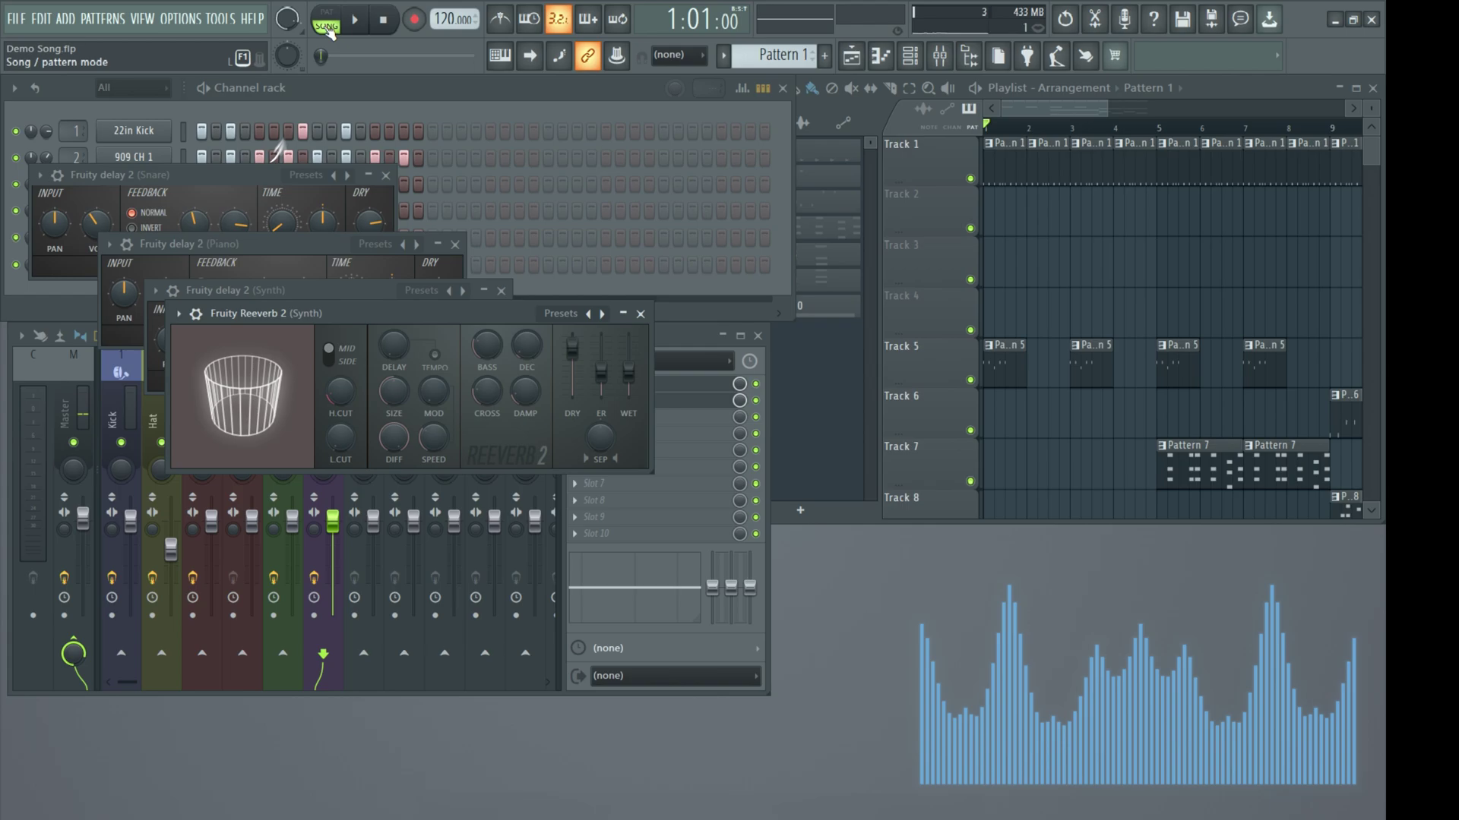
Switch playback to pattern mode and back to song mode
click(327, 26)
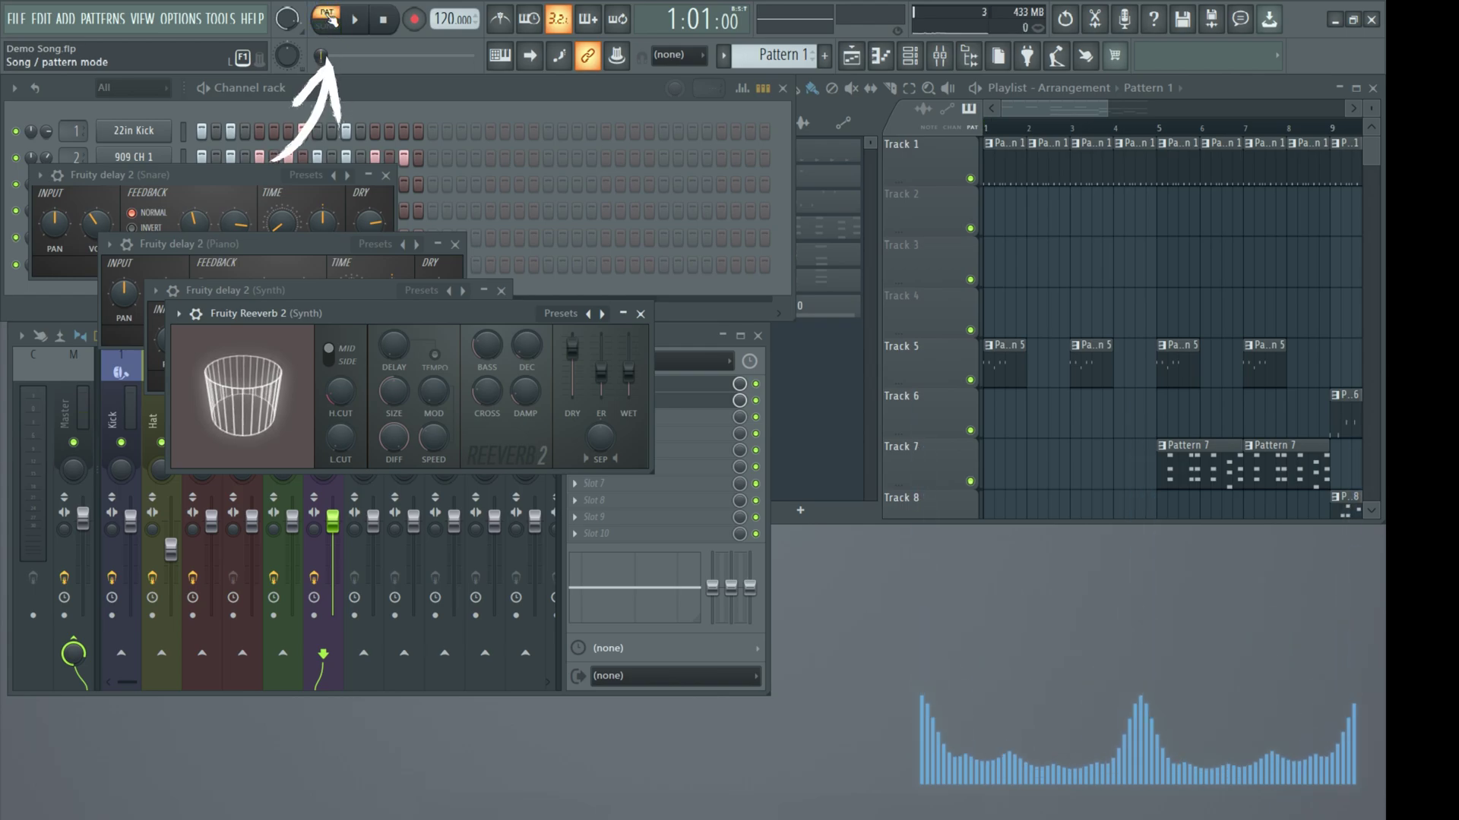
click(328, 23)
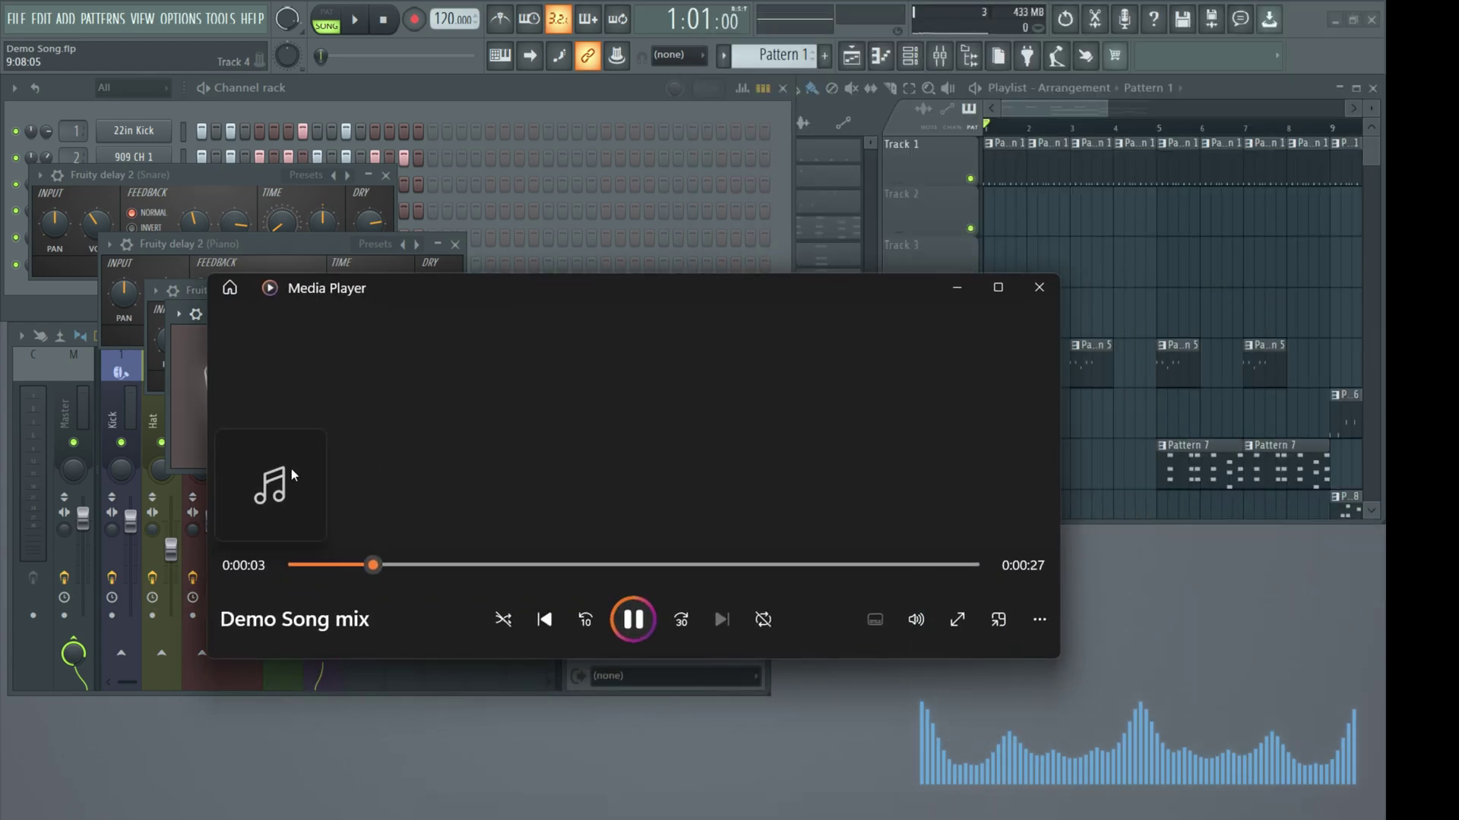
Pause the rendered Demo Song mix in Media Player and close the player
click(627, 623)
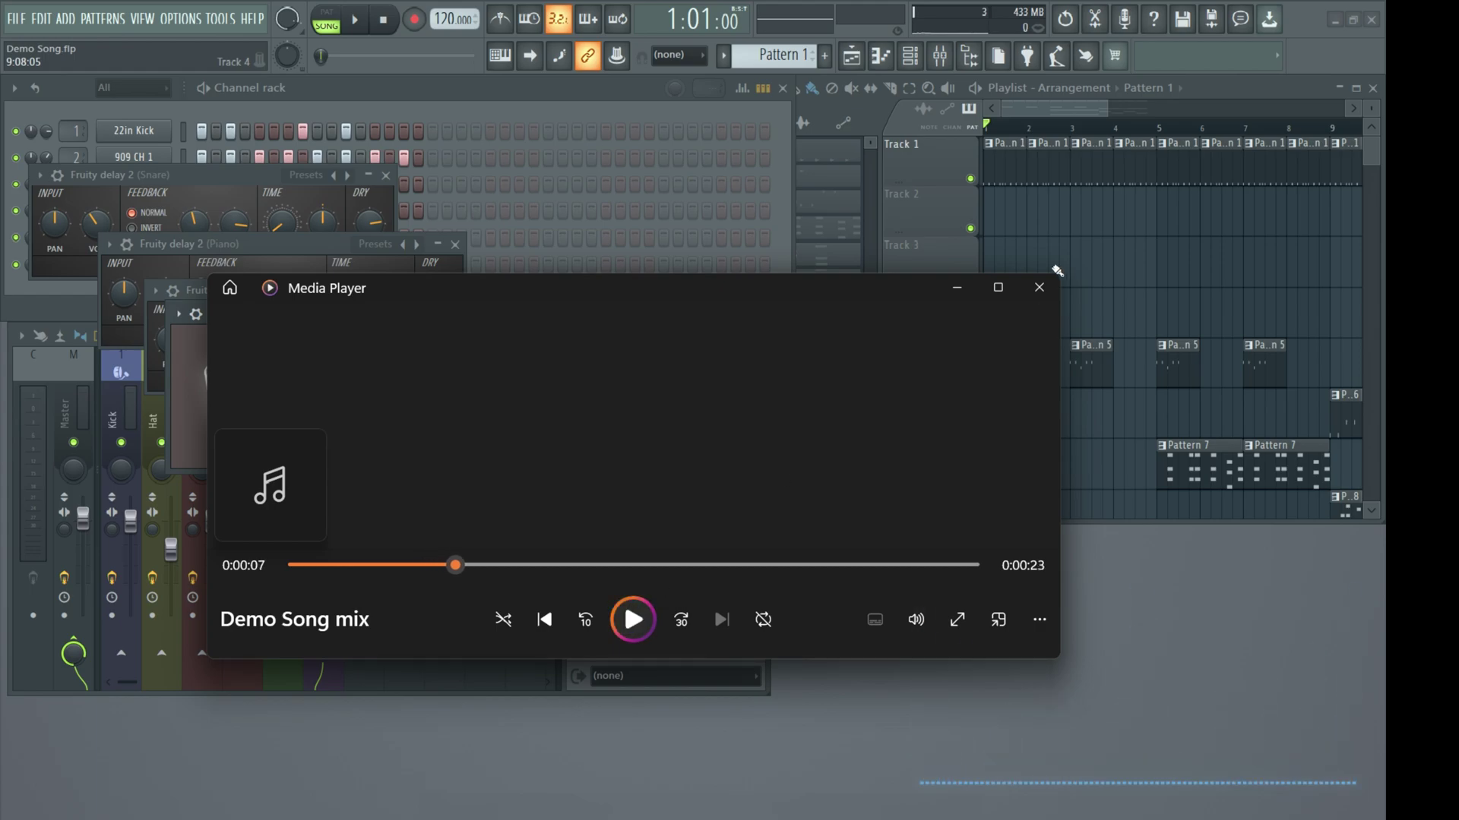
click(1036, 290)
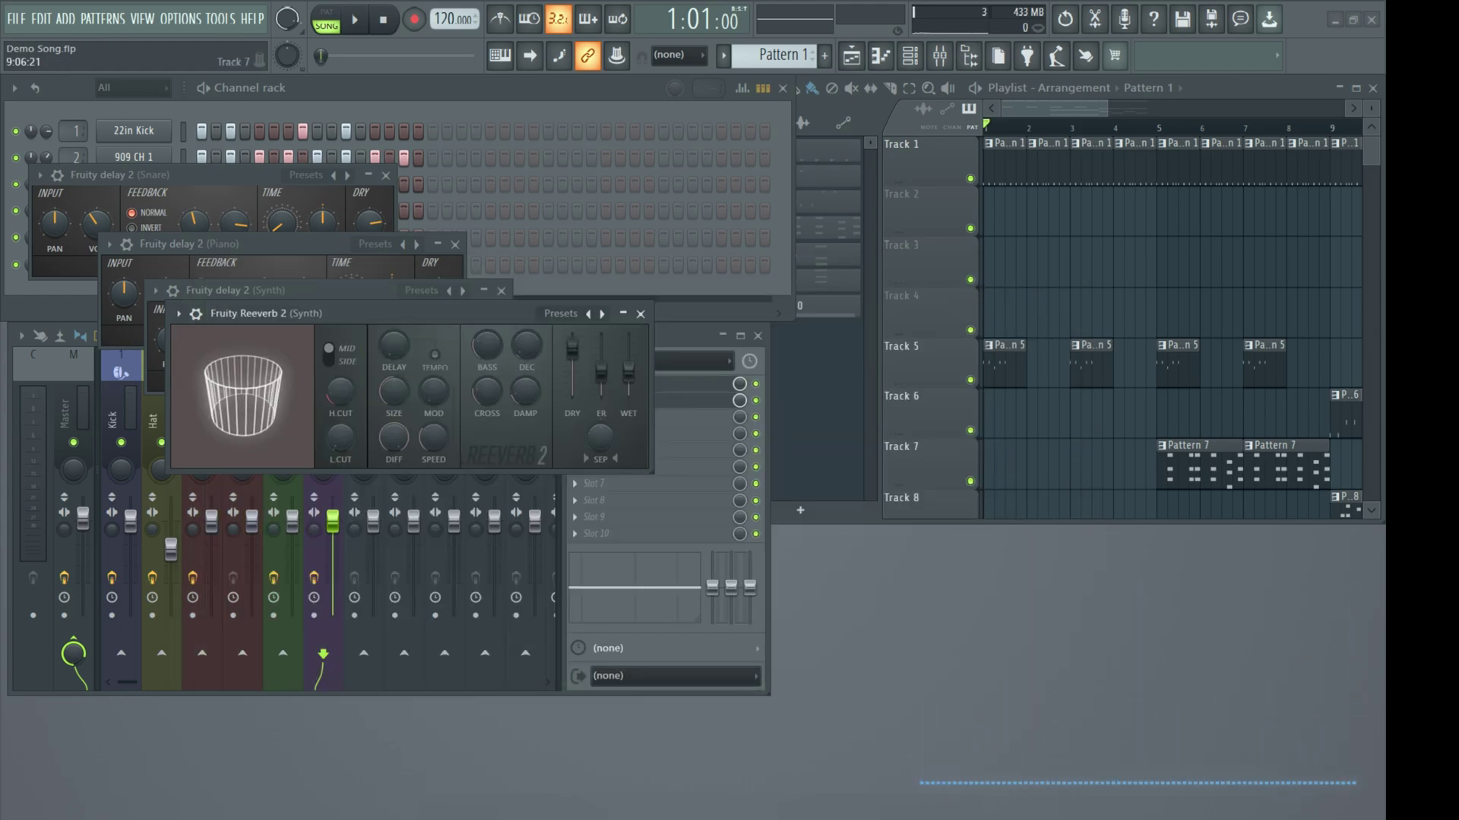